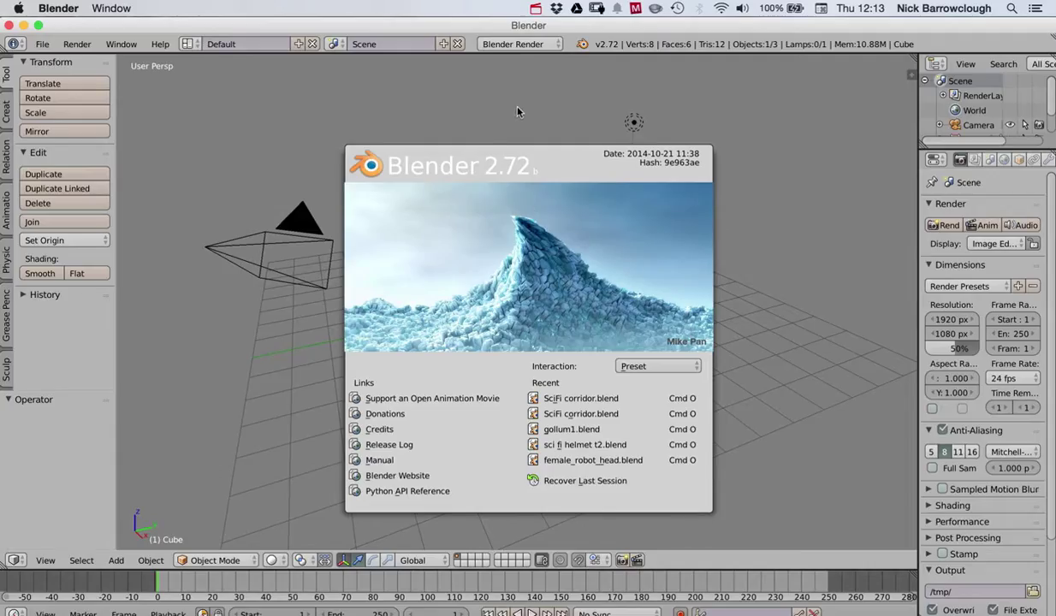
- Close the Blender 2.72 splash screen to reveal the cube, camera and lamp
{"action": "left_click", "coordinate": [517, 111]}
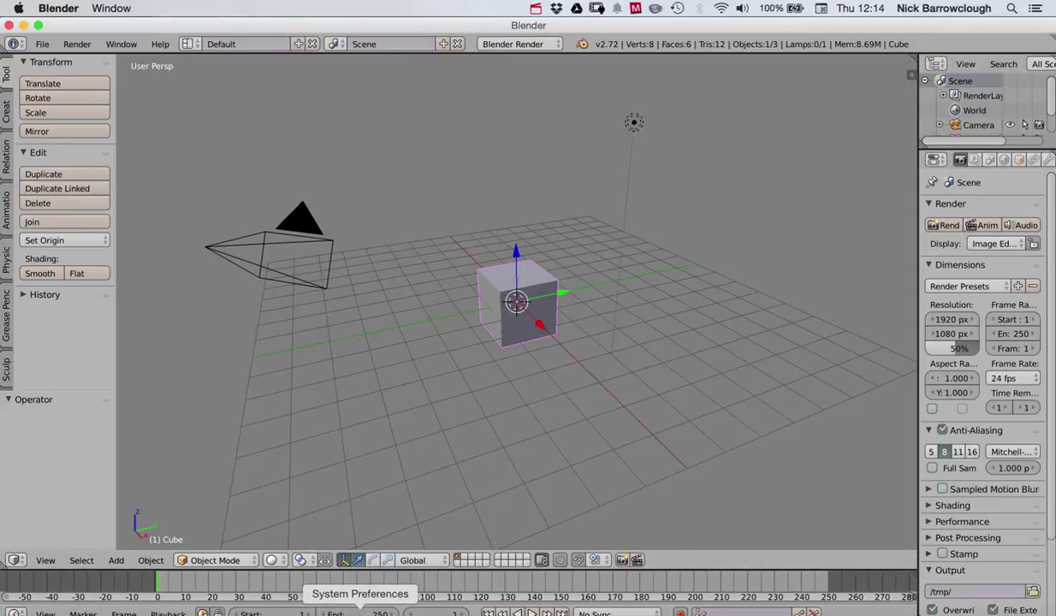
- Open the Wacom Tablet pane from System Preferences and shift its window right
{"action": "left_click", "coordinate": [361, 609]}
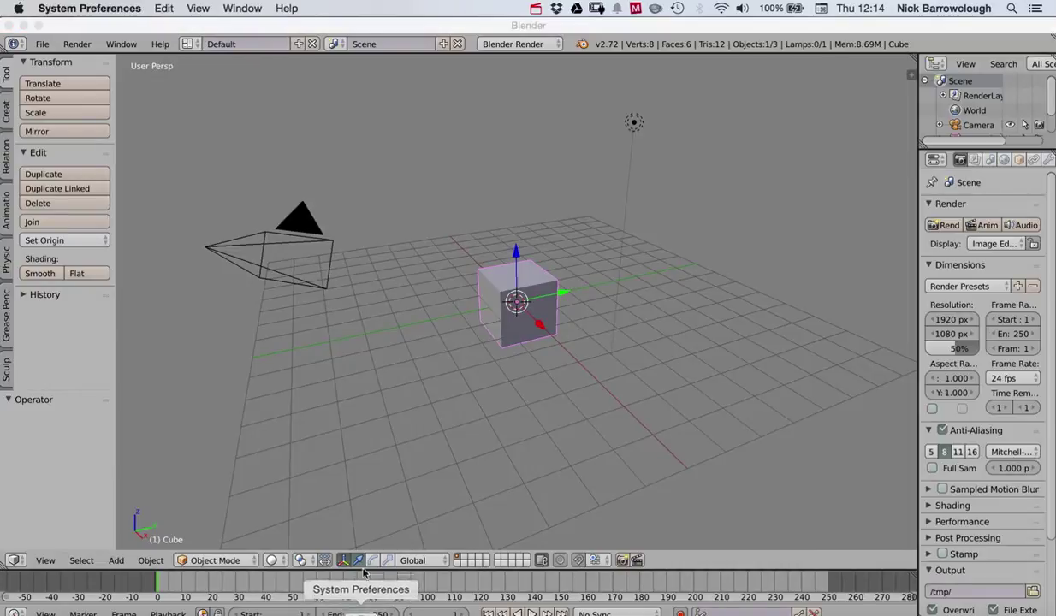
{"action": "left_click", "coordinate": [360, 421]}
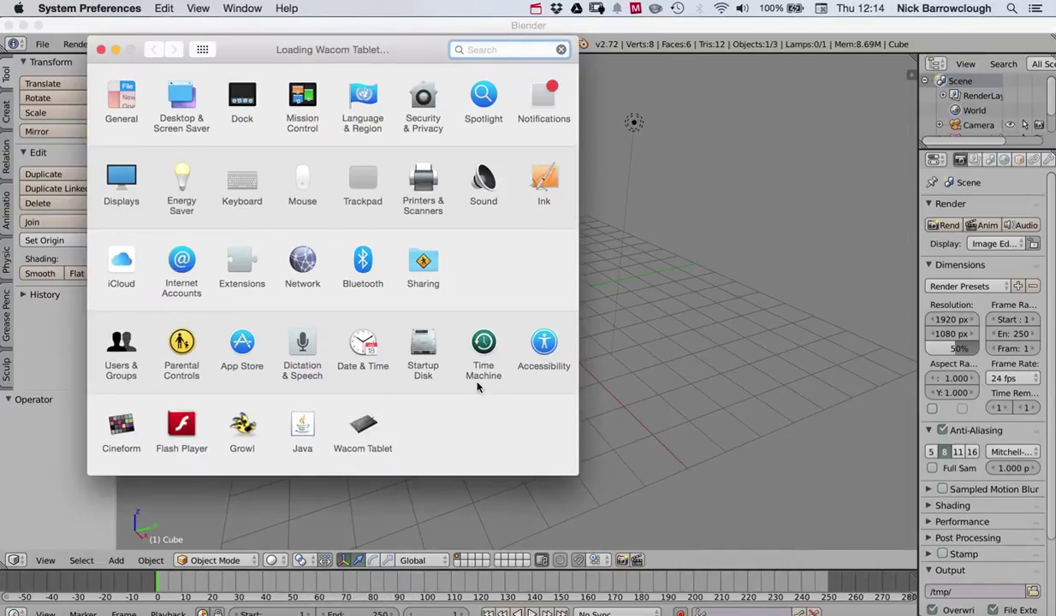
{"action": "left_click_drag", "start_coordinate": [377, 56], "coordinate": [432, 65]}
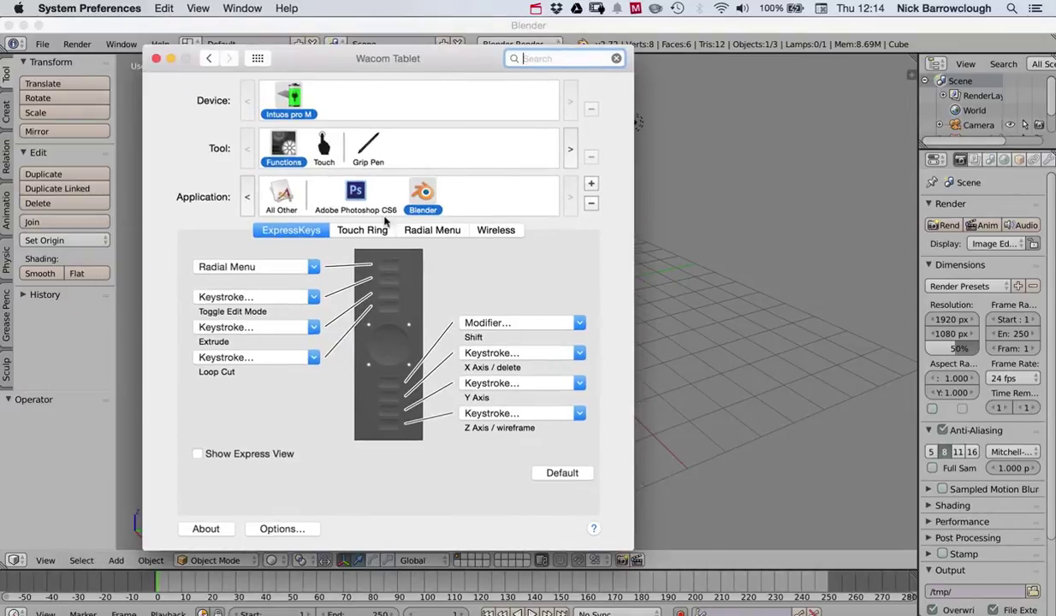
- Review Blender's Touch Ring, Radial Menu and ExpressKeys assignments
{"action": "left_click", "coordinate": [368, 230]}
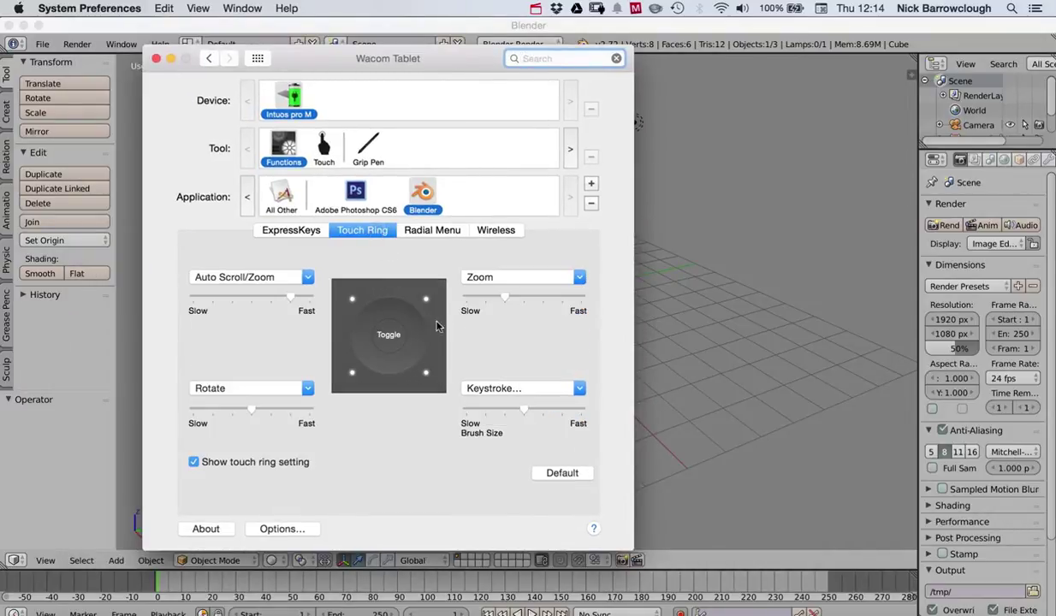
{"action": "left_click", "coordinate": [432, 230]}
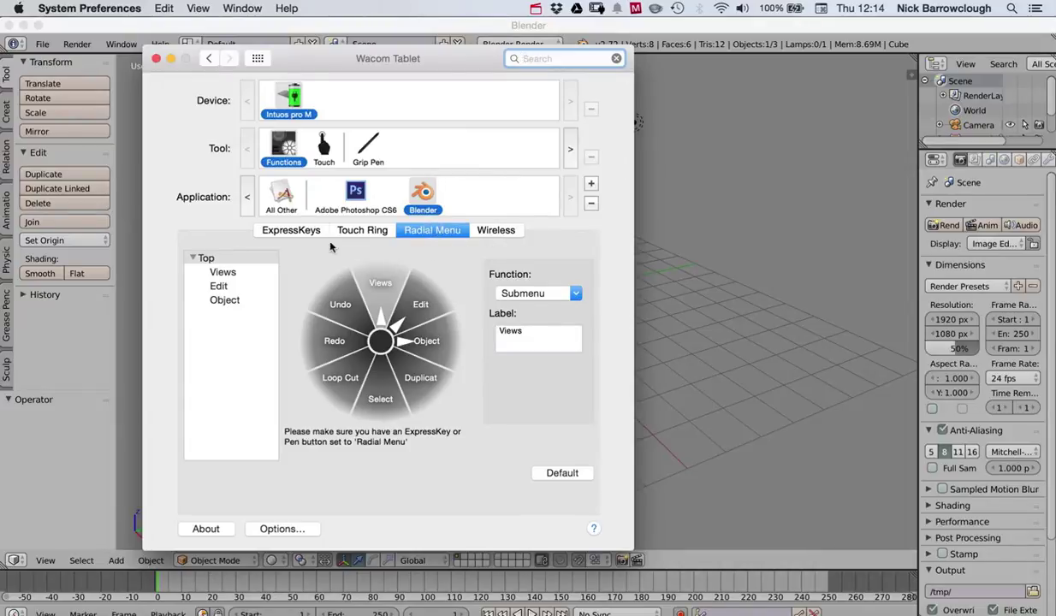
{"action": "left_click", "coordinate": [294, 231]}
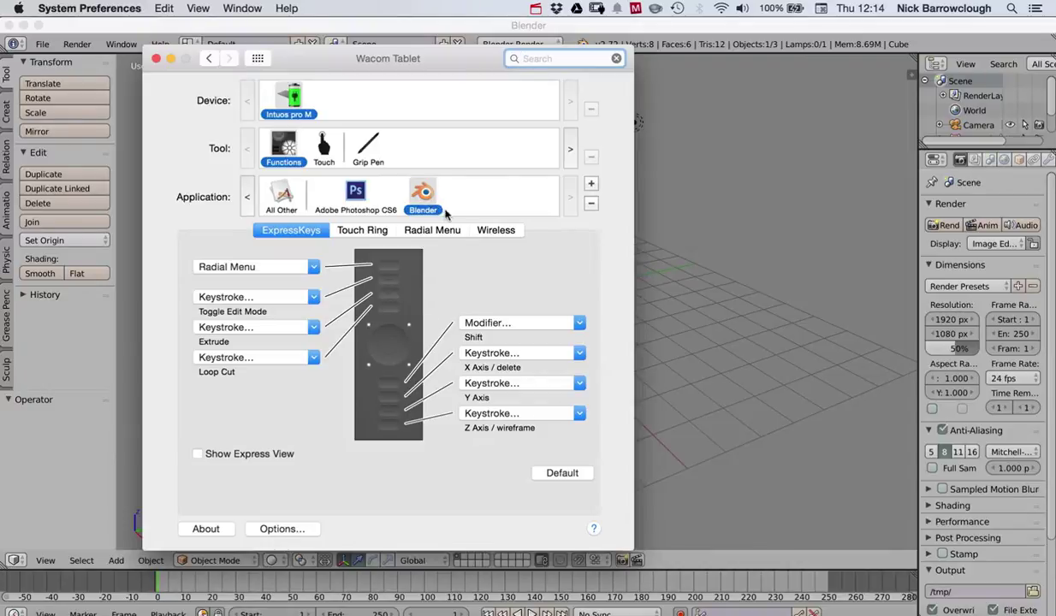
- Reset the Grip Pen to Default and widen the Tip Double Click Distance again
{"action": "left_click", "coordinate": [363, 143]}
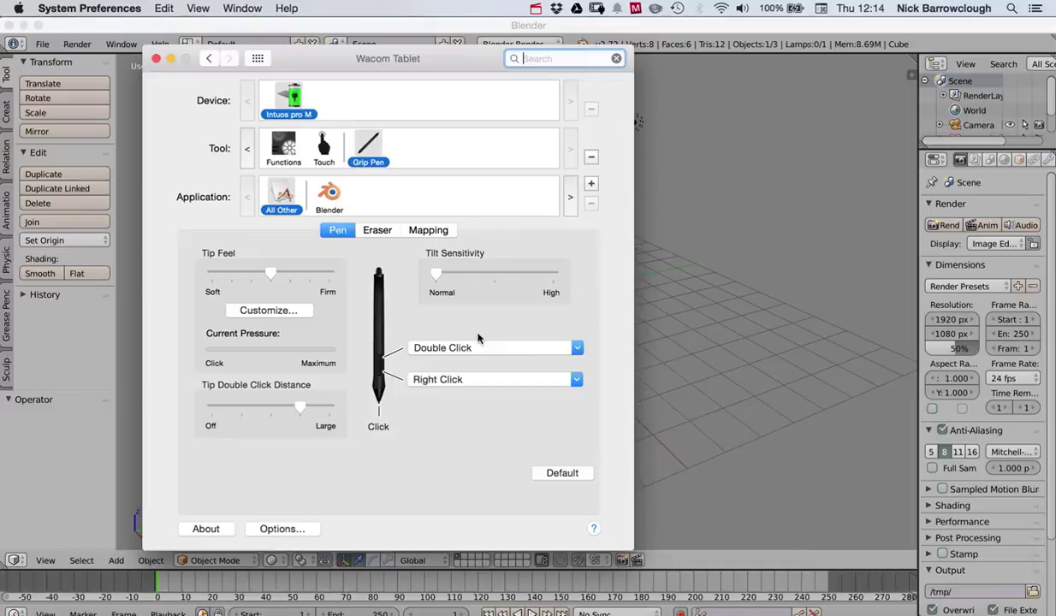
{"action": "left_click", "coordinate": [560, 473]}
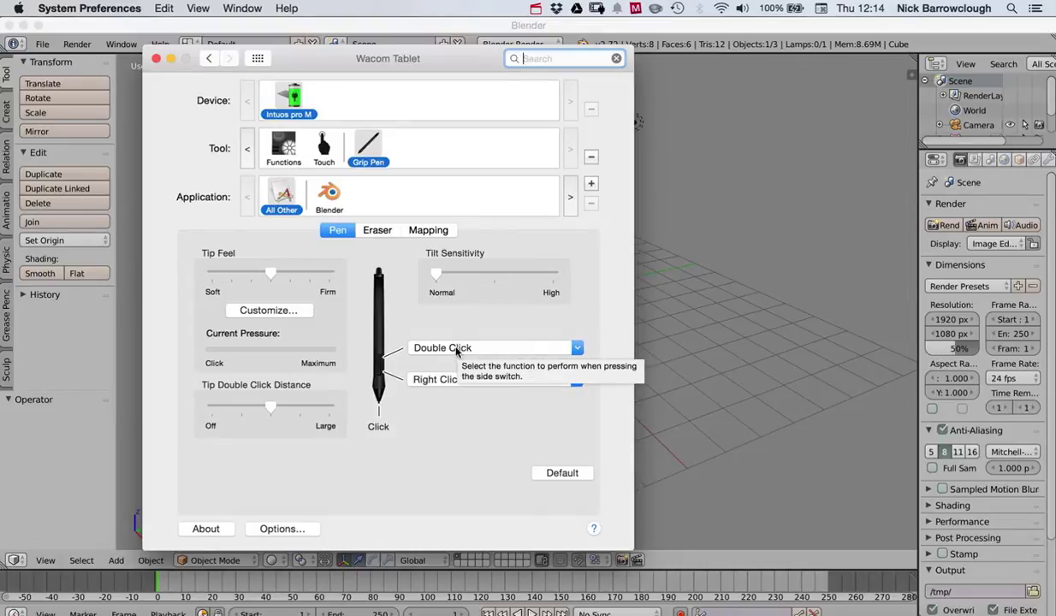
{"action": "left_click_drag", "start_coordinate": [270, 407], "coordinate": [300, 407]}
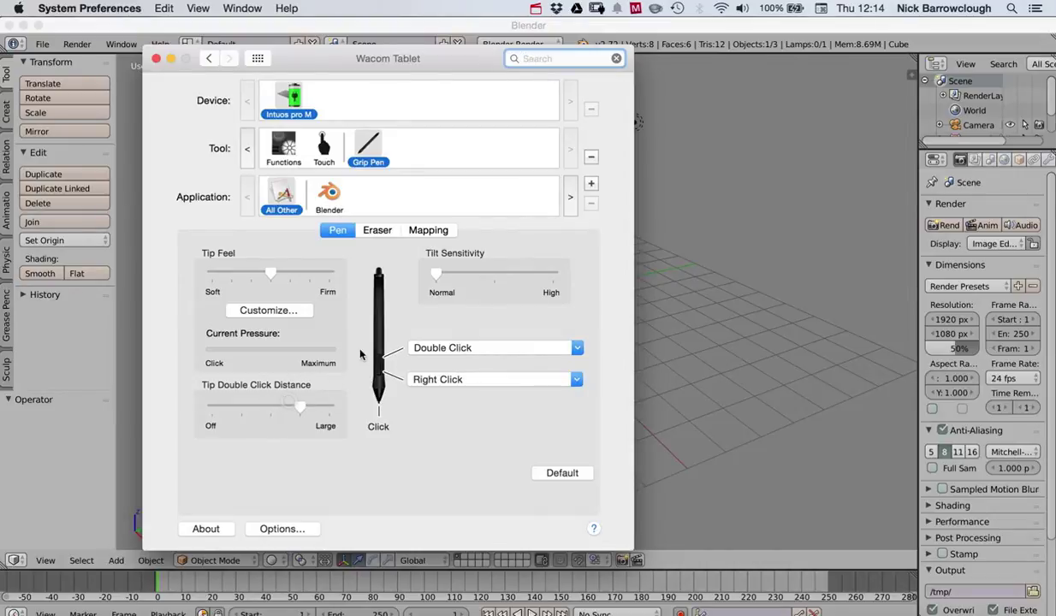
- Select Blender, check the Functions Touch Ring, then return to the Grip Pen settings
{"action": "left_click", "coordinate": [327, 195]}
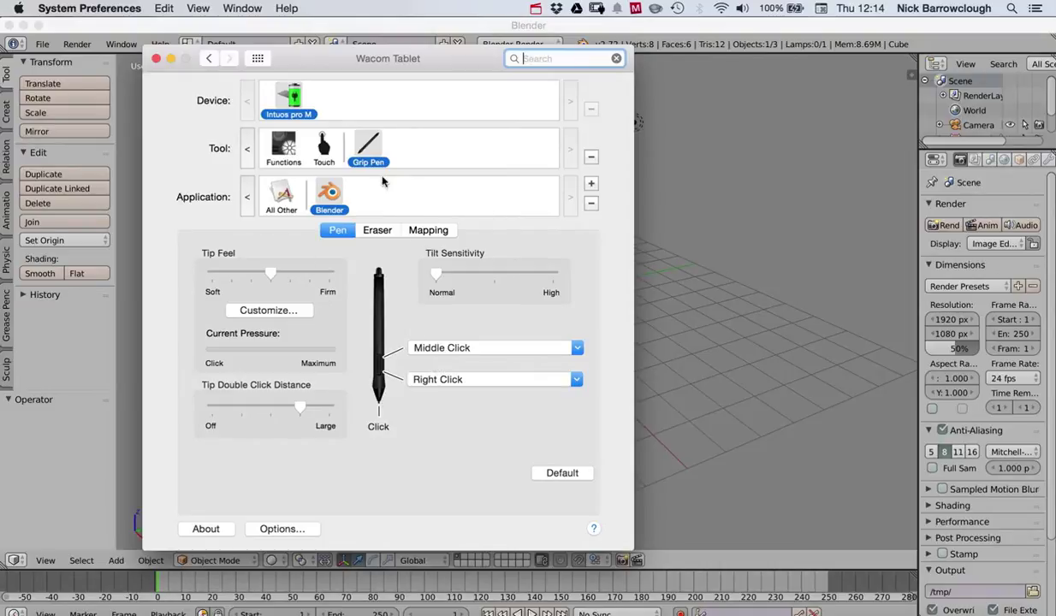
{"action": "left_click", "coordinate": [289, 149]}
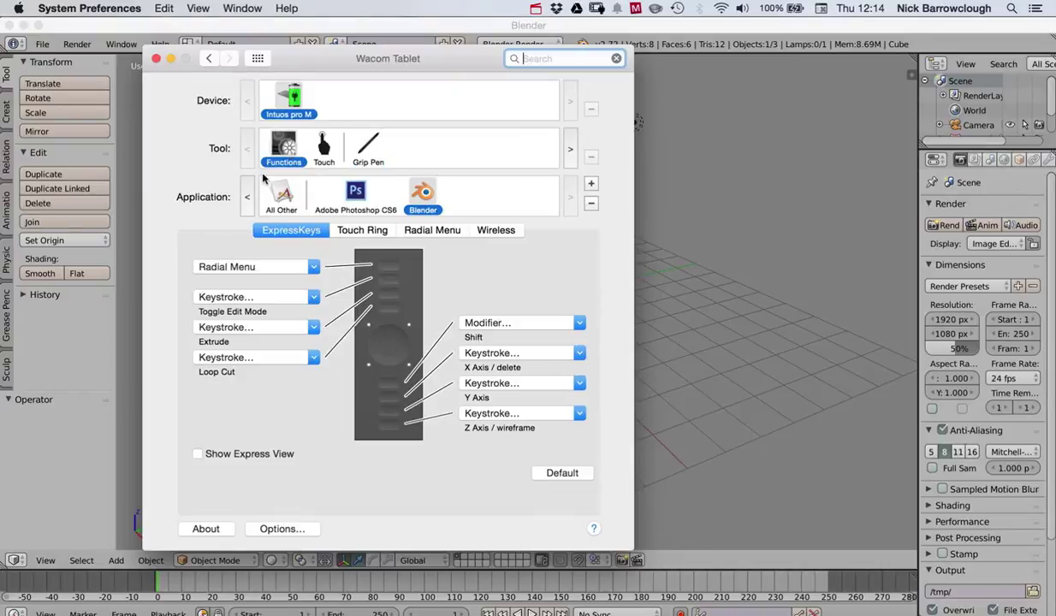
{"action": "left_click", "coordinate": [368, 230]}
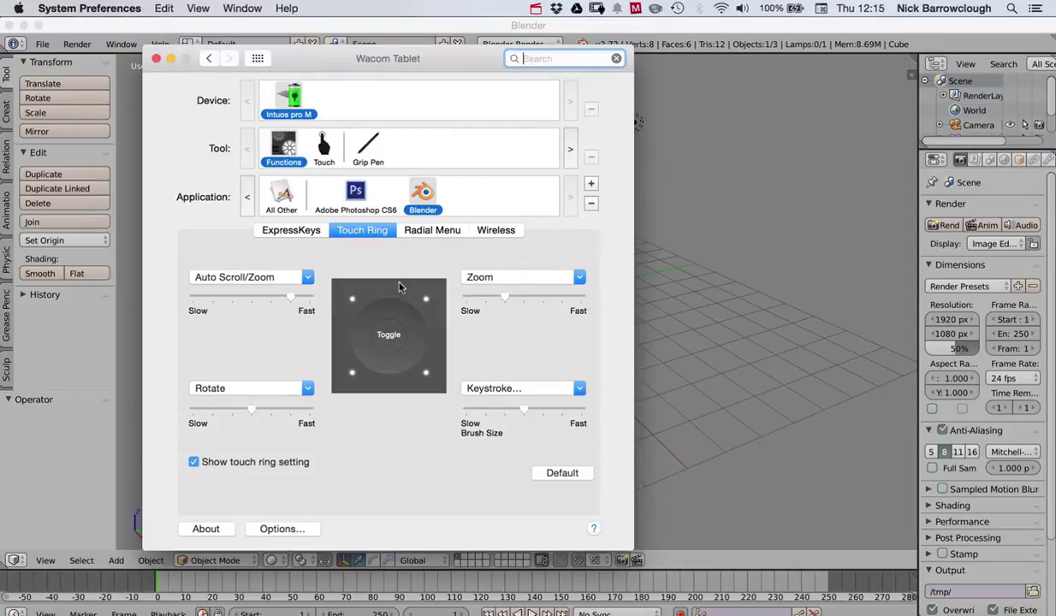
{"action": "left_click", "coordinate": [353, 143]}
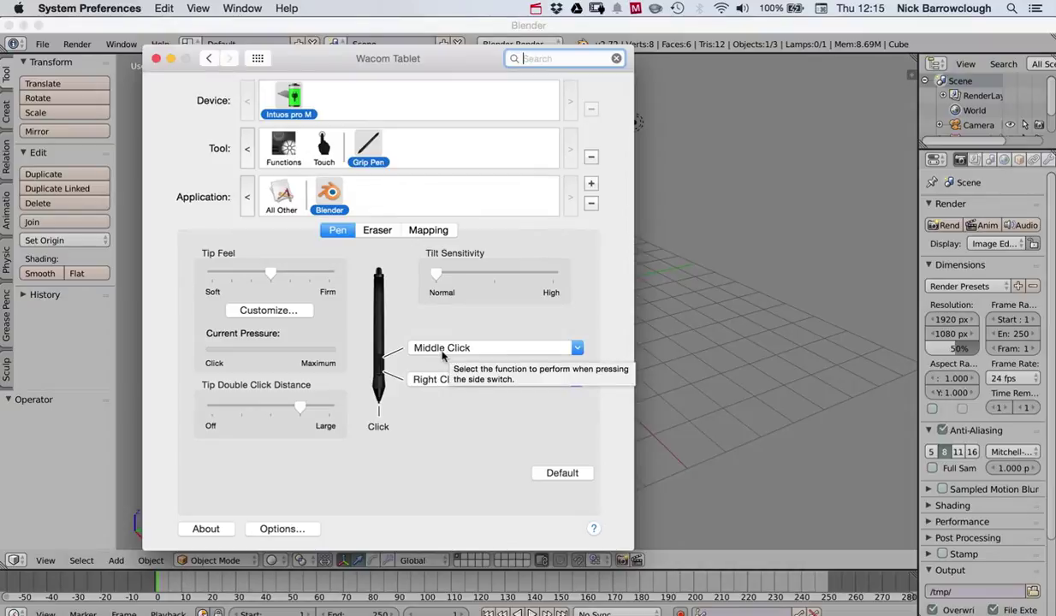
- Leave the Eraser set to Erase and view the Grip Pen's Mapping for Blender
{"action": "left_click", "coordinate": [370, 228]}
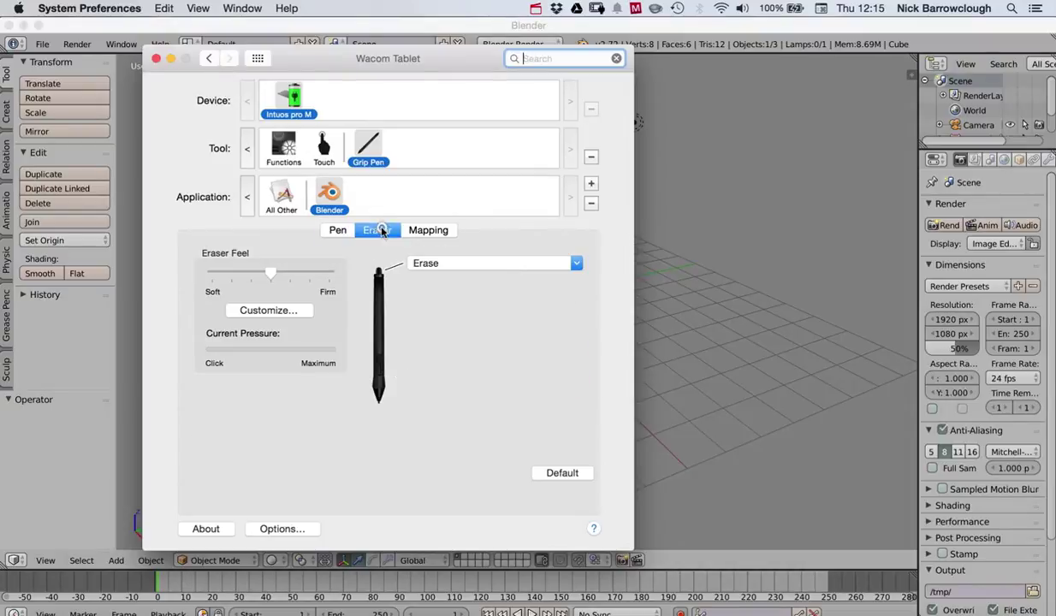
{"action": "left_click", "coordinate": [468, 263]}
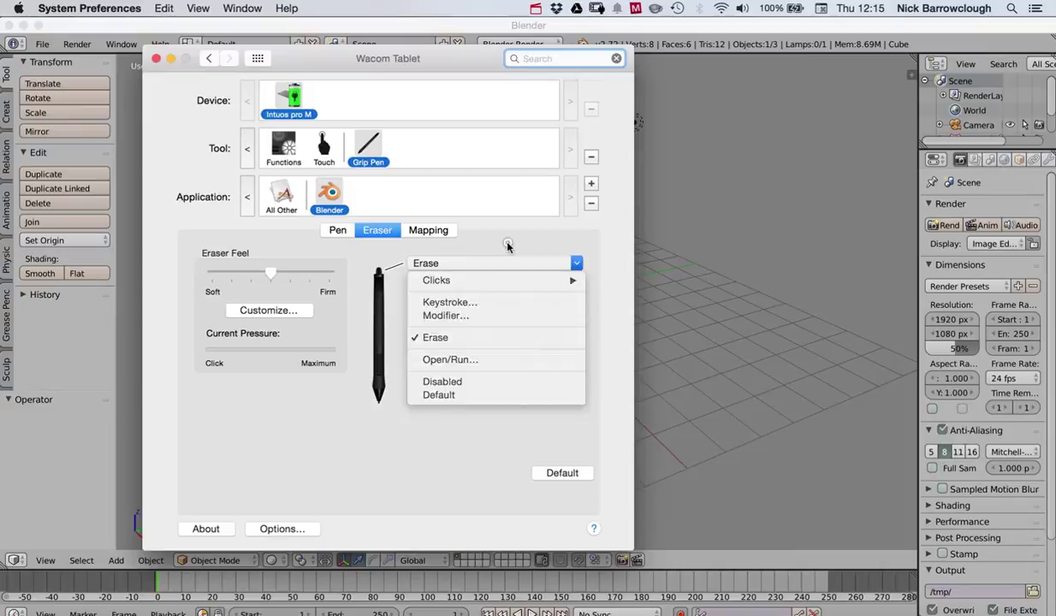
{"action": "left_click", "coordinate": [422, 224]}
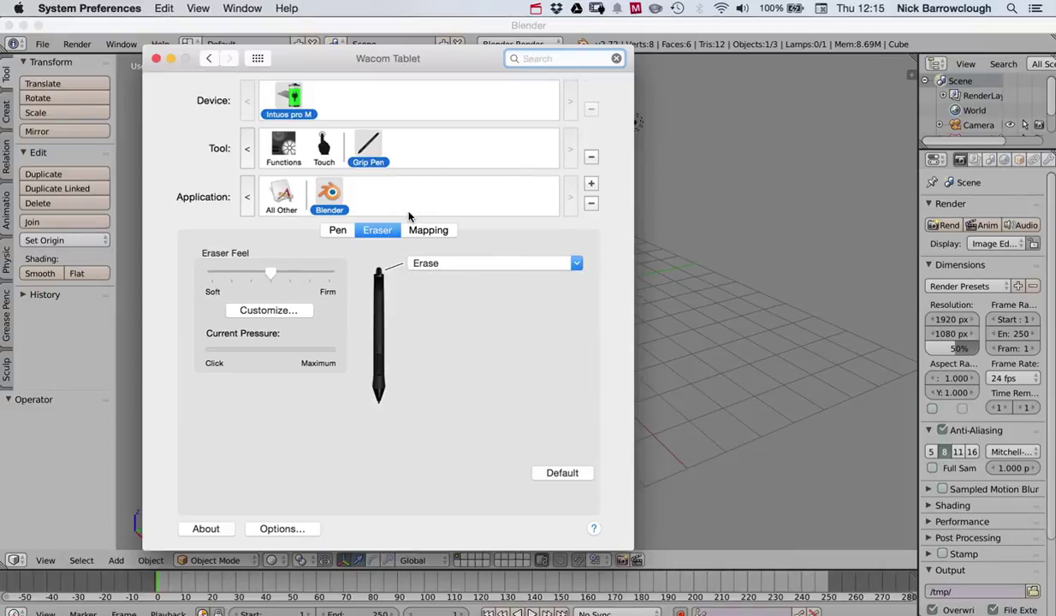
{"action": "left_click", "coordinate": [412, 228]}
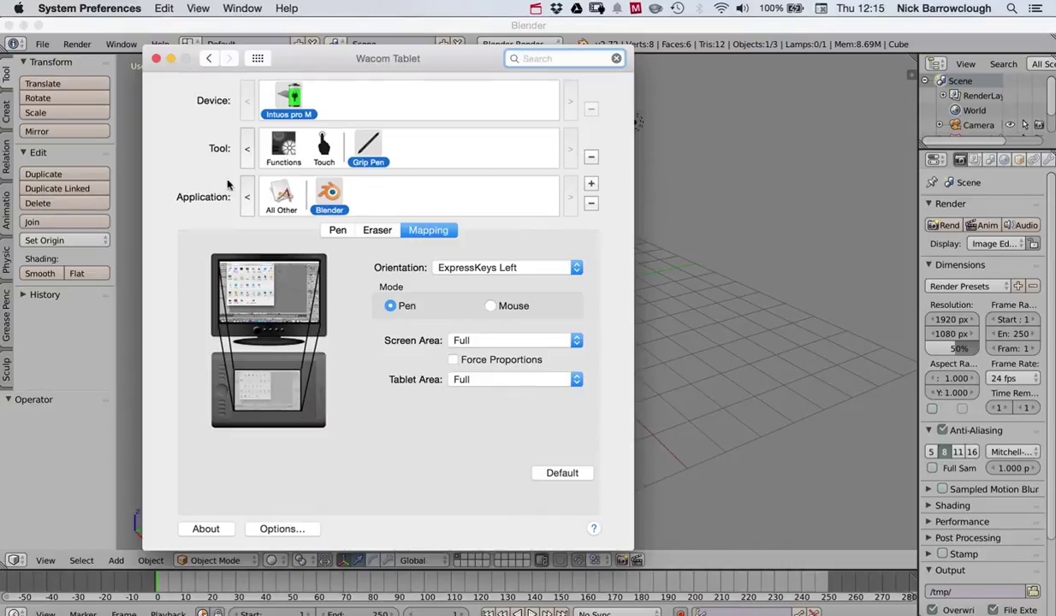
{"action": "left_click", "coordinate": [514, 343]}
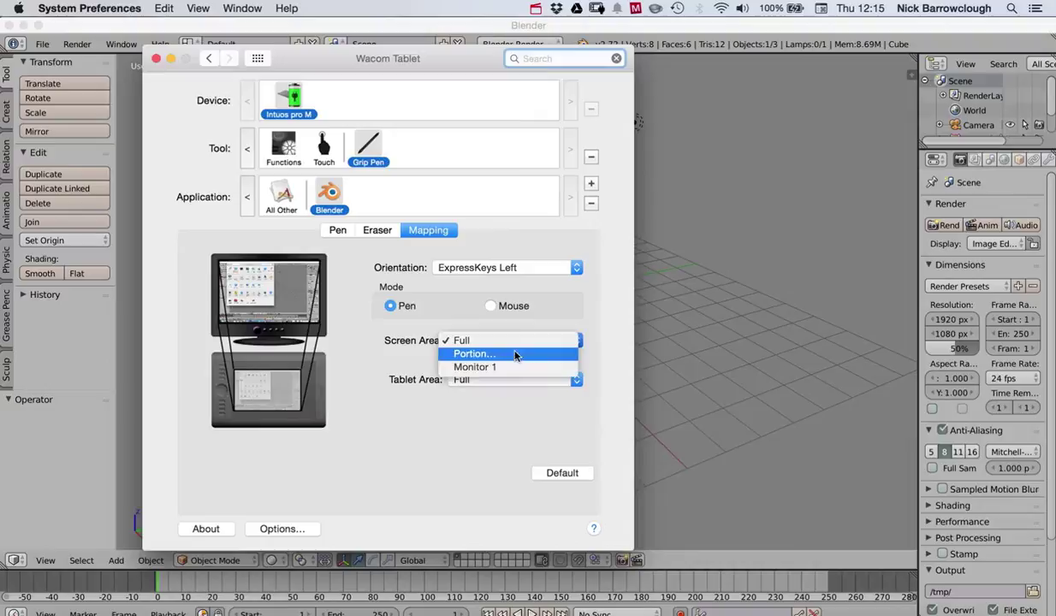
{"action": "left_click", "coordinate": [471, 335]}
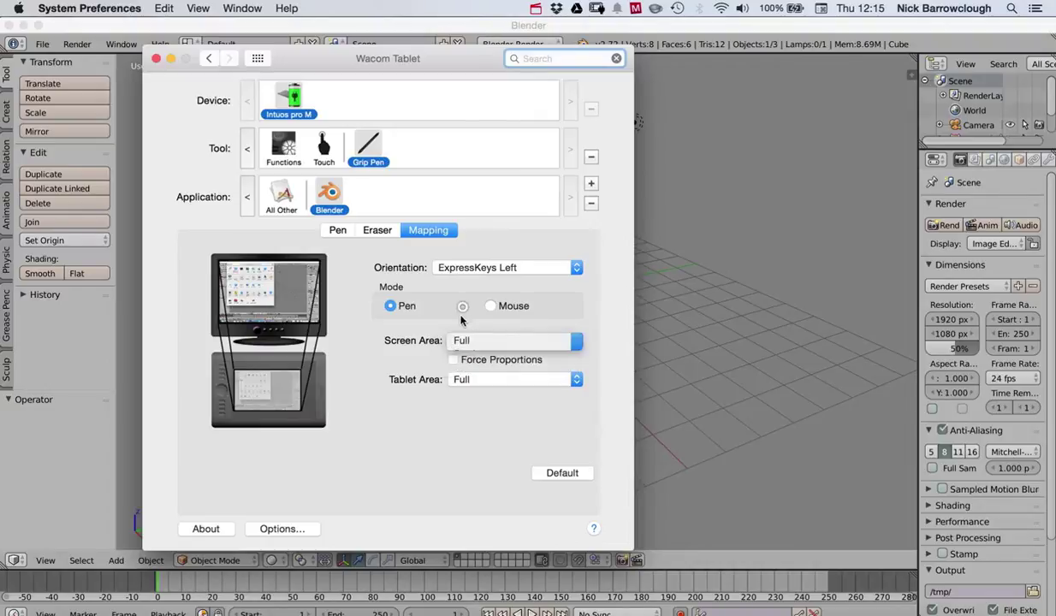
{"action": "left_click", "coordinate": [469, 377]}
{"action": "left_click", "coordinate": [501, 393]}
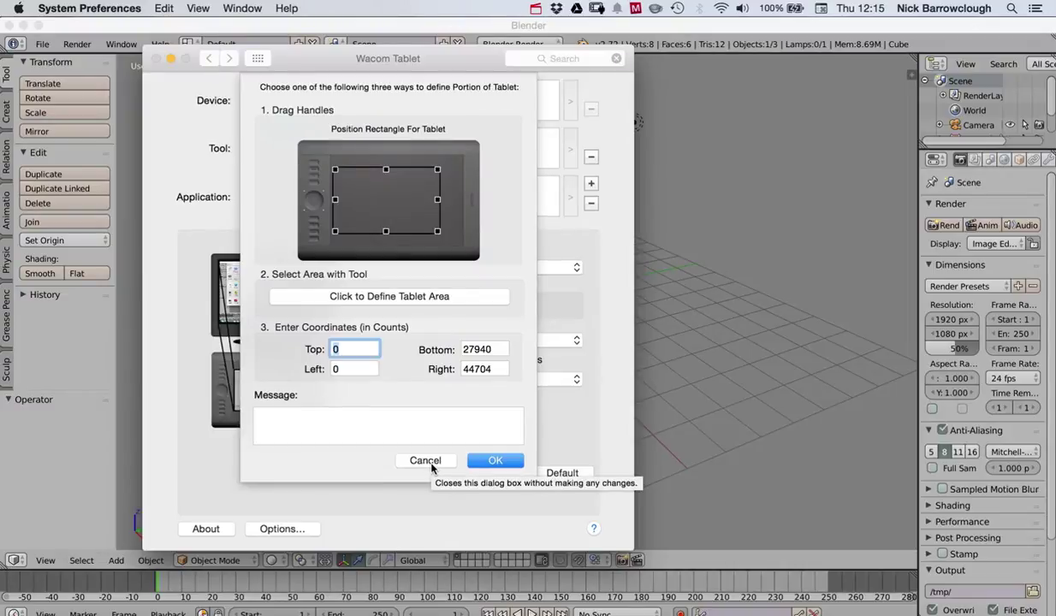
{"action": "left_click", "coordinate": [428, 462]}
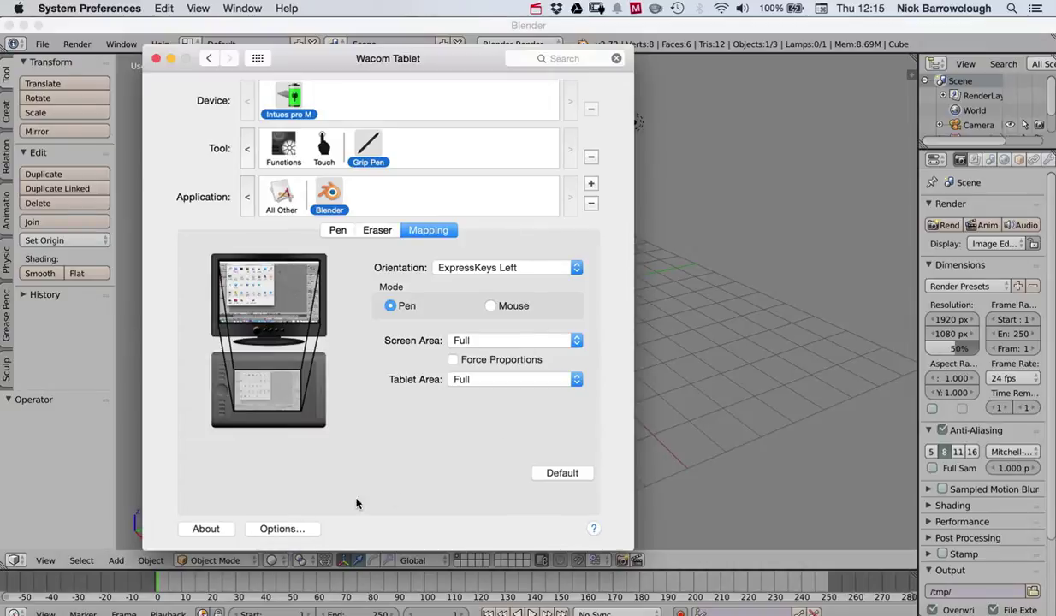
- Compare the Functions ExpressKeys for All Other against Blender's, then reselect Blender
{"action": "left_click", "coordinate": [285, 147]}
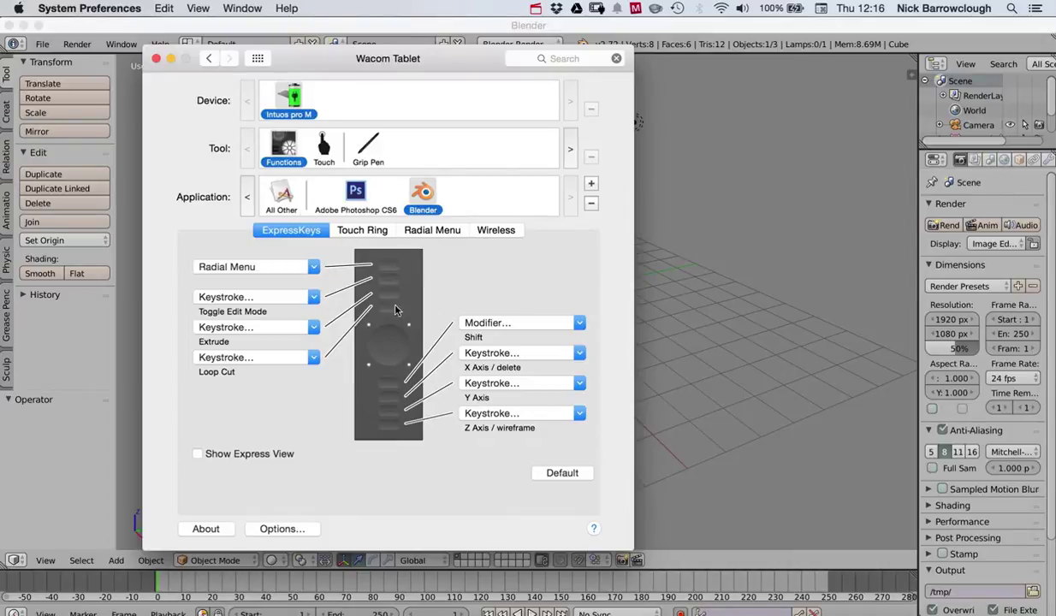
{"action": "left_click", "coordinate": [283, 190]}
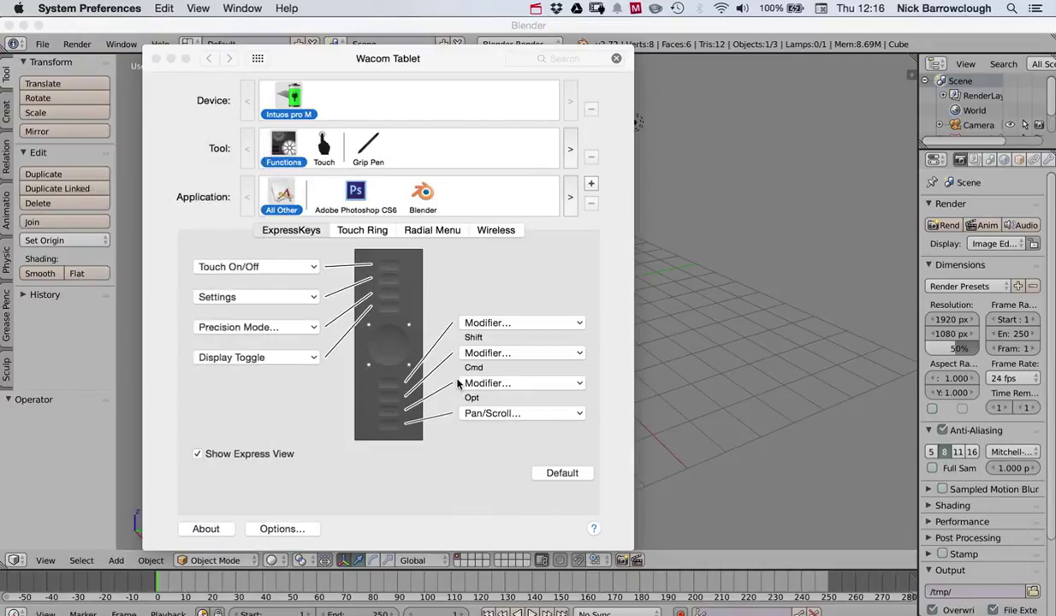
{"action": "left_click", "coordinate": [430, 223]}
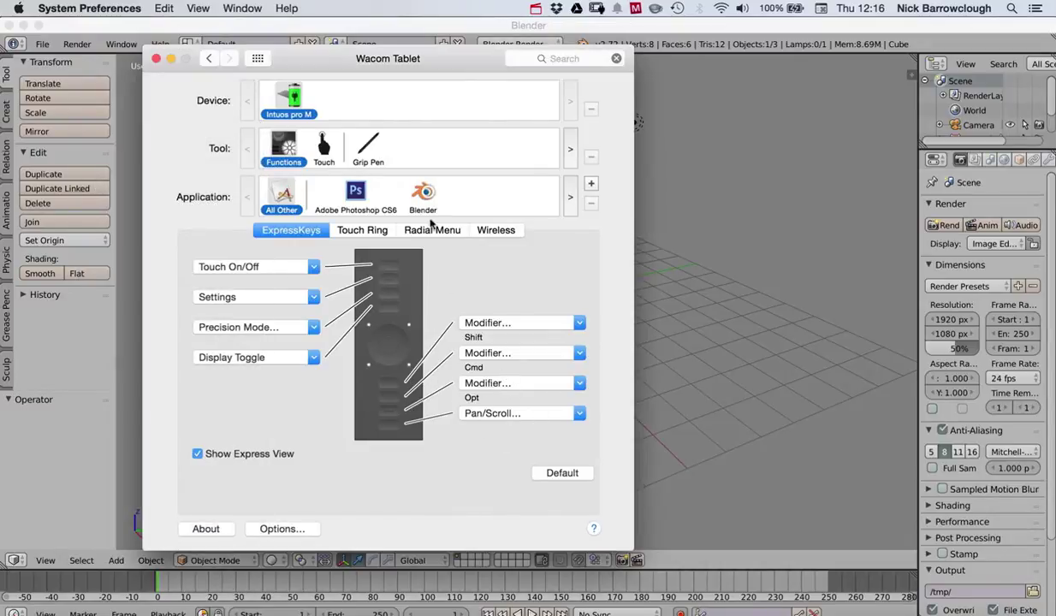
{"action": "left_click", "coordinate": [409, 191]}
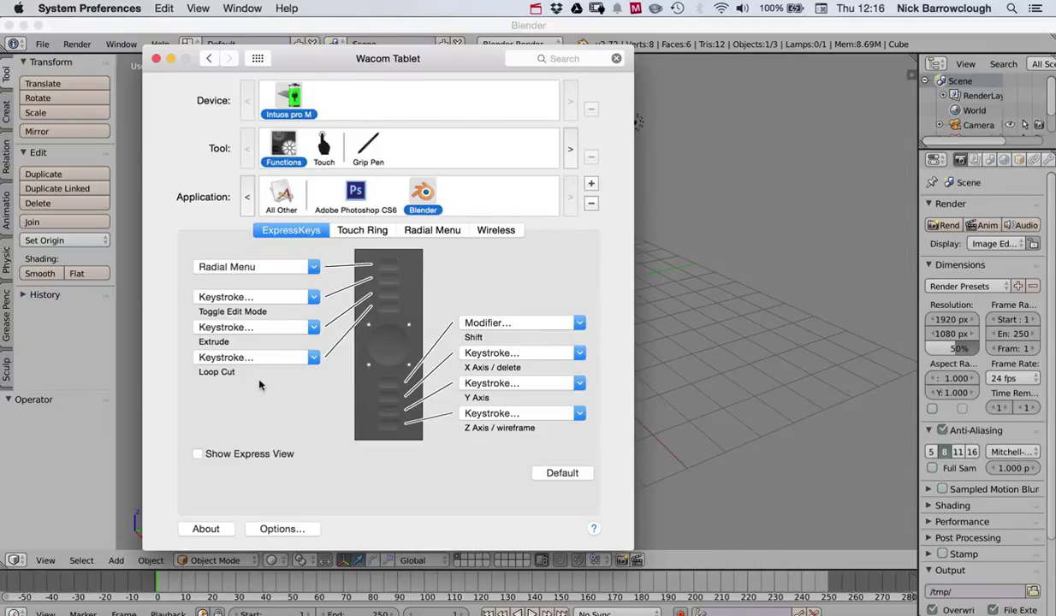
{"action": "left_click", "coordinate": [233, 299]}
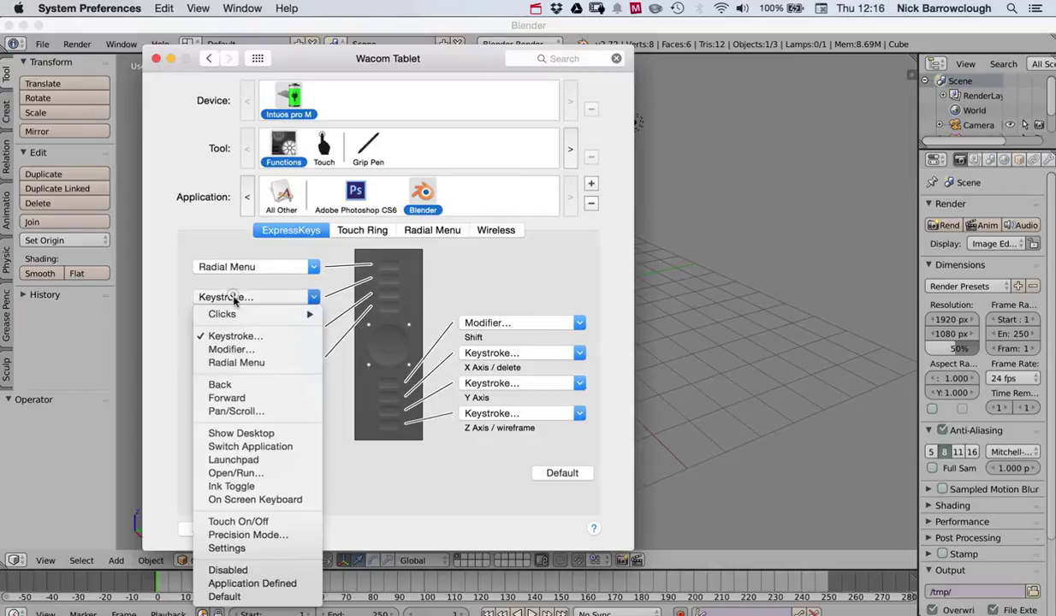
{"action": "left_click", "coordinate": [236, 334]}
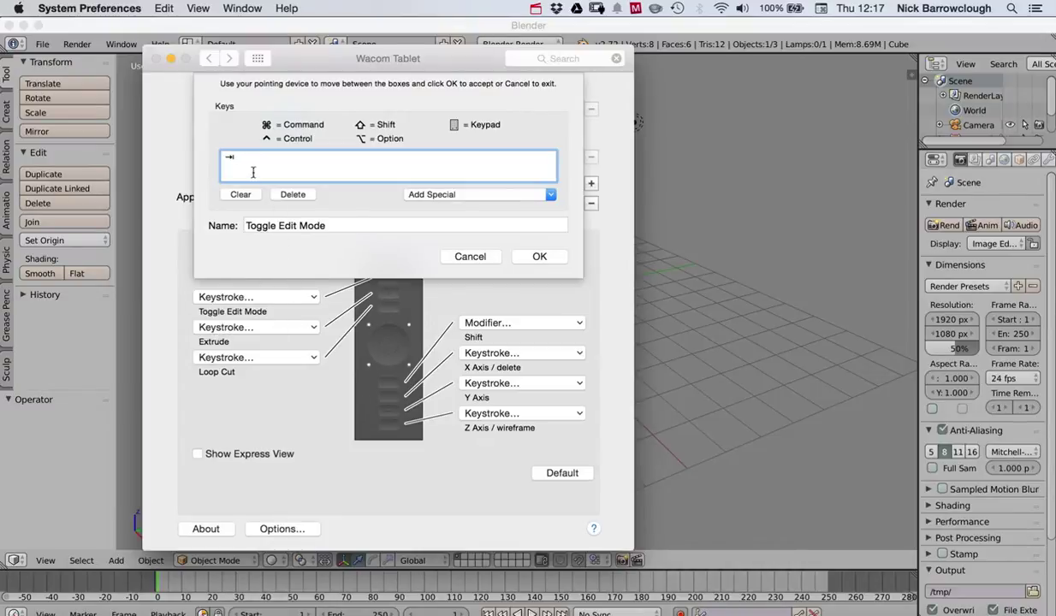
{"action": "left_click", "coordinate": [240, 195]}
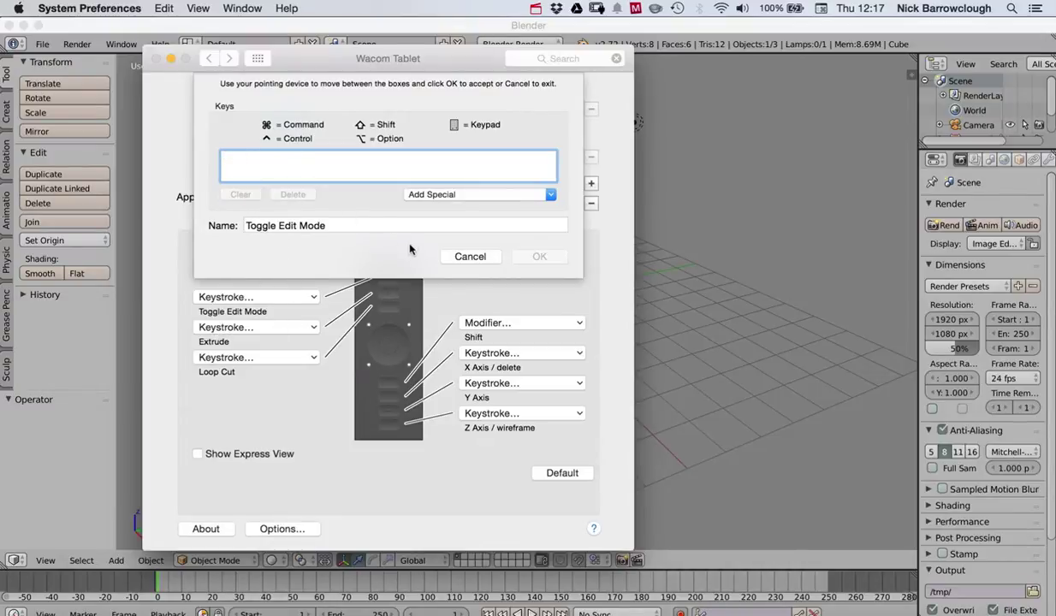
{"action": "key", "text": "e"}
{"action": "left_click", "coordinate": [540, 256]}
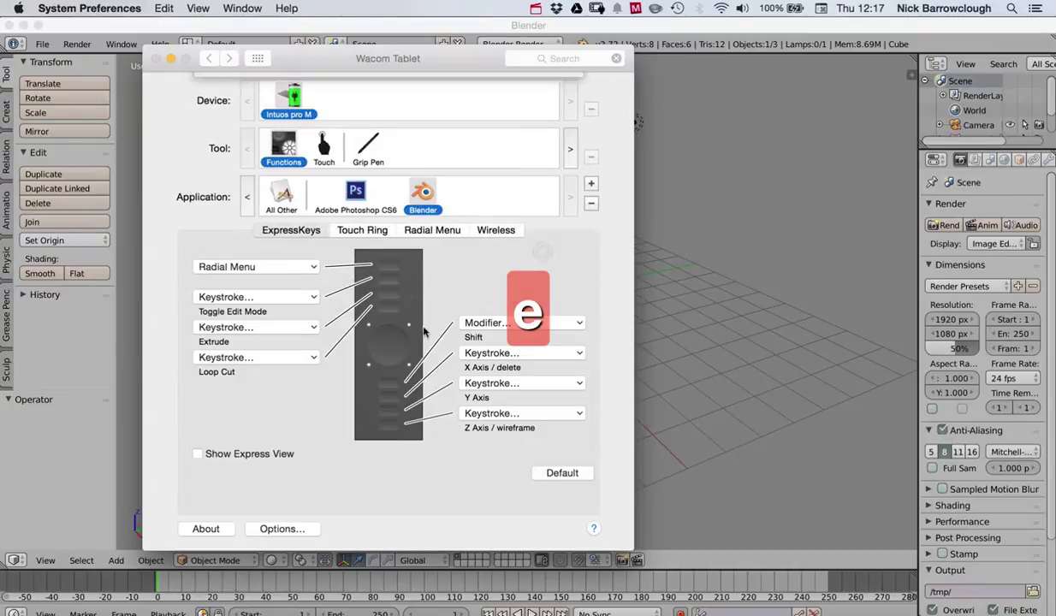
{"action": "left_click", "coordinate": [234, 360]}
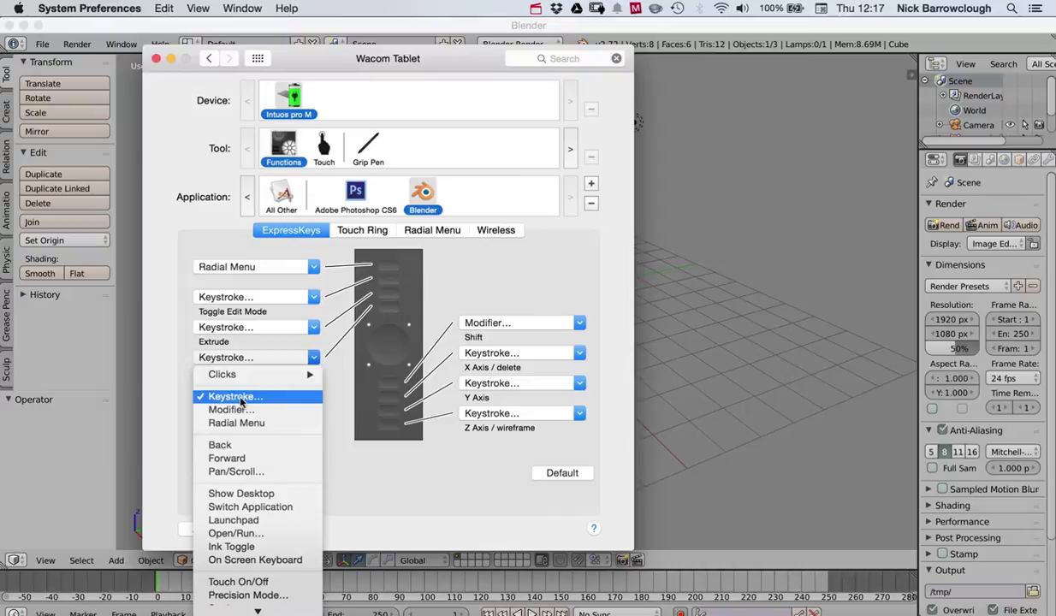
{"action": "left_click", "coordinate": [240, 398]}
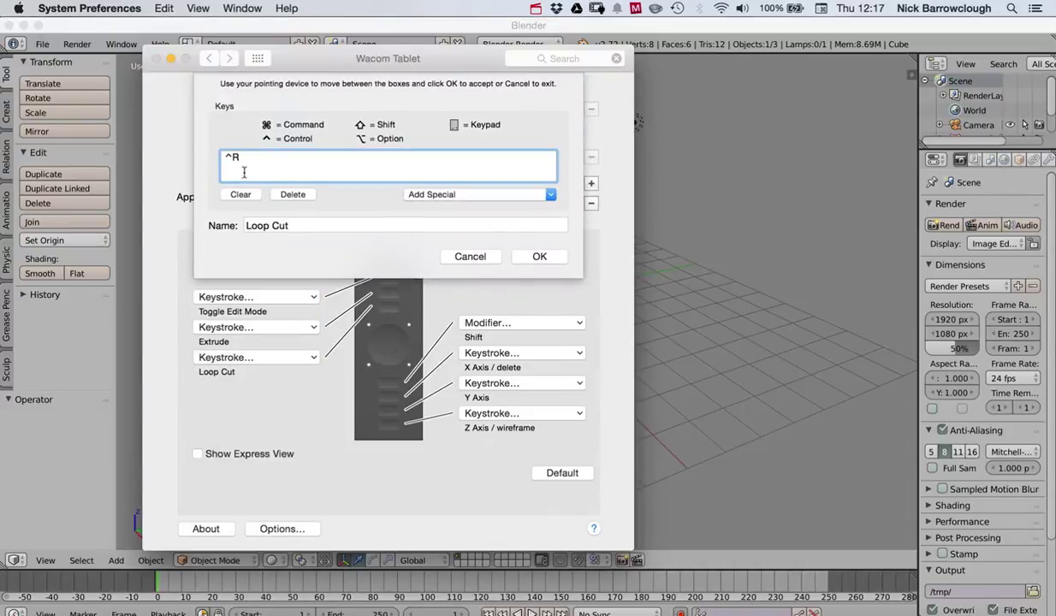
{"action": "key", "text": "shift+r"}
{"action": "left_click", "coordinate": [470, 255]}
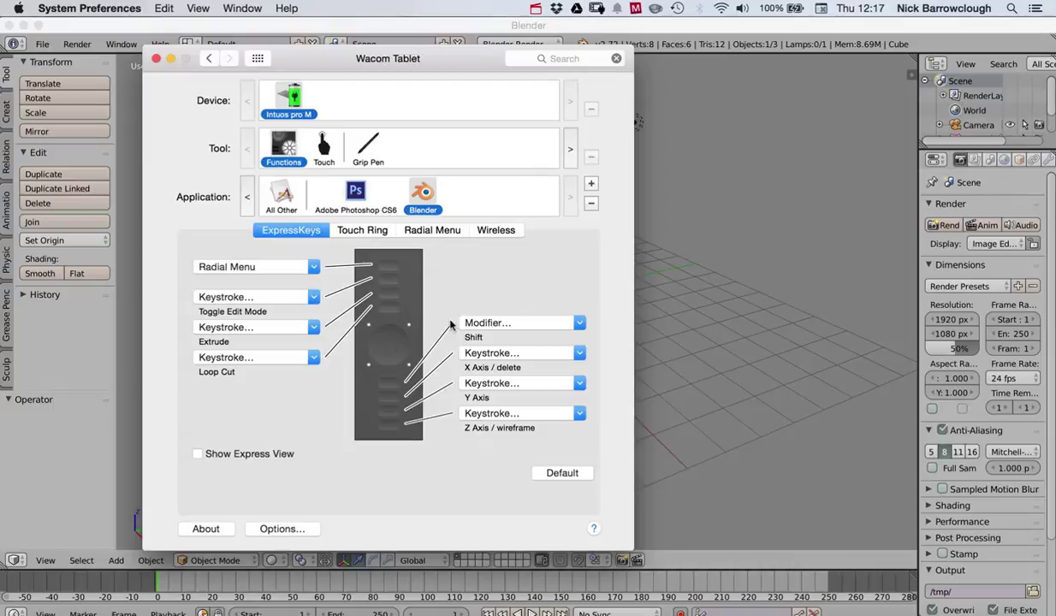
- Review the Radial Menu's Views, Edit and Object submenus, then close Wacom Tablet
{"action": "left_click", "coordinate": [427, 233]}
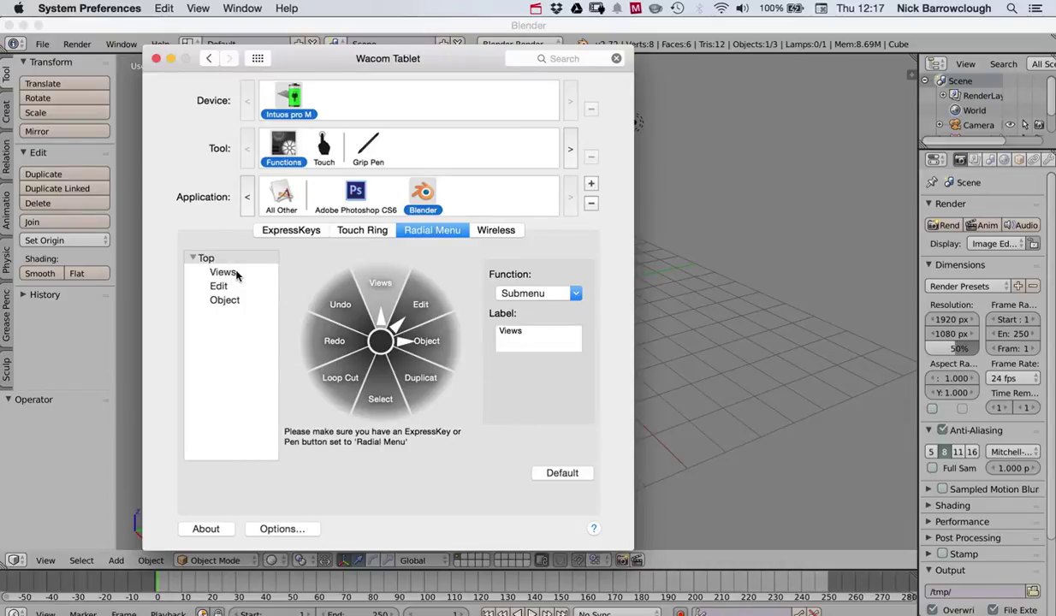
{"action": "left_click", "coordinate": [236, 273]}
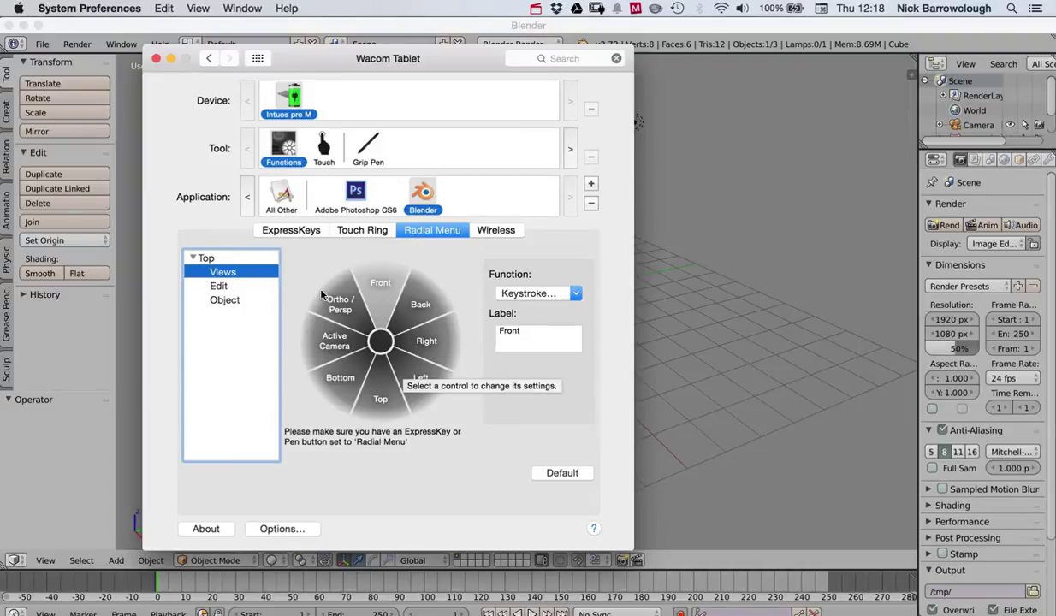
{"action": "left_click", "coordinate": [219, 288]}
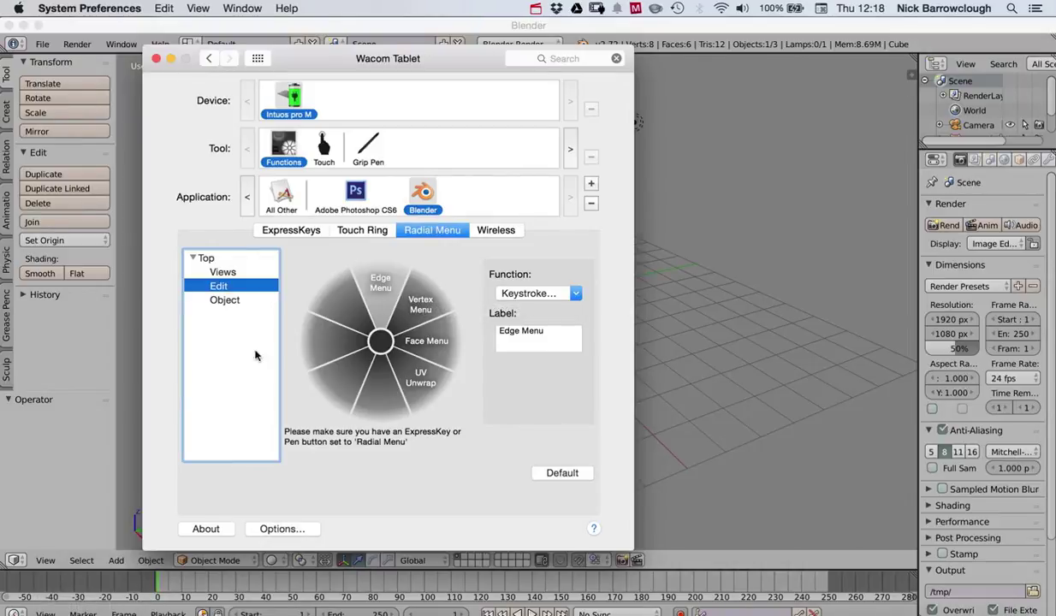
{"action": "left_click", "coordinate": [225, 301]}
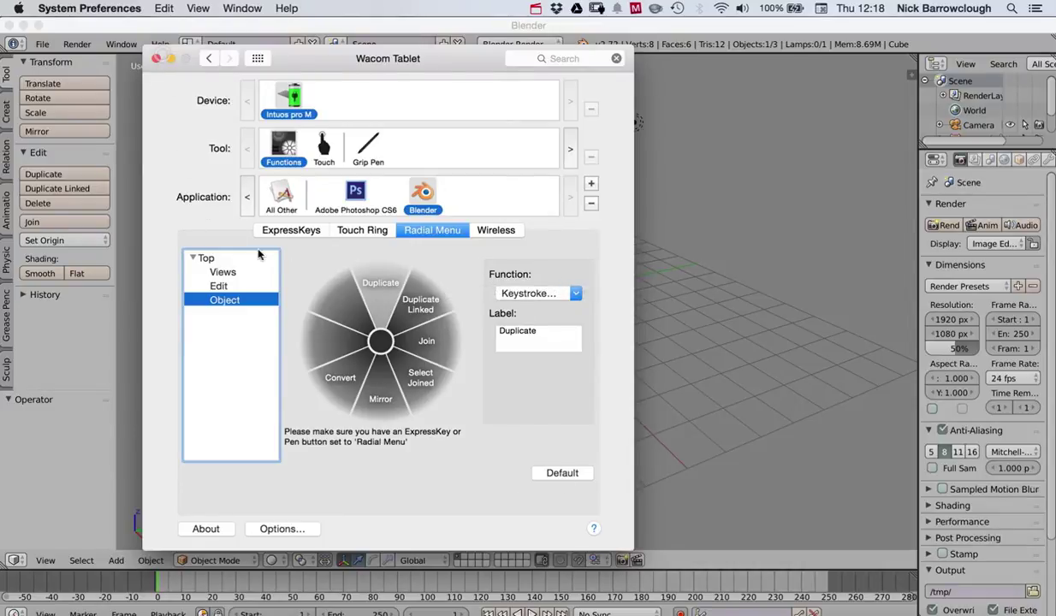
{"action": "left_click", "coordinate": [156, 59]}
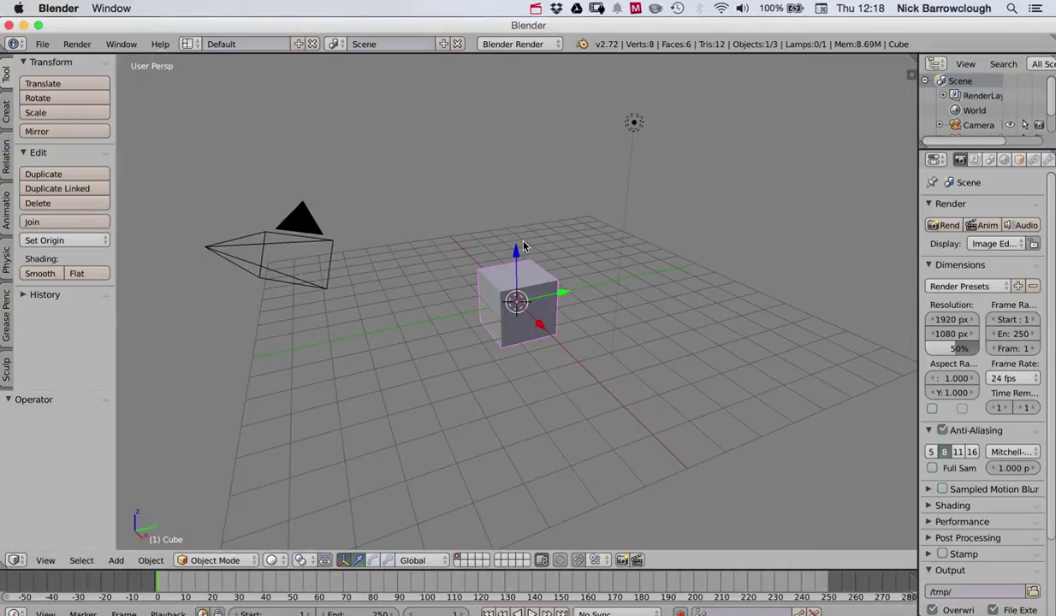
- Orbit the 3D viewport around the default cube to a new angle
{"action": "middle_click_drag", "start_coordinate": [526, 254], "coordinate": [562, 267]}
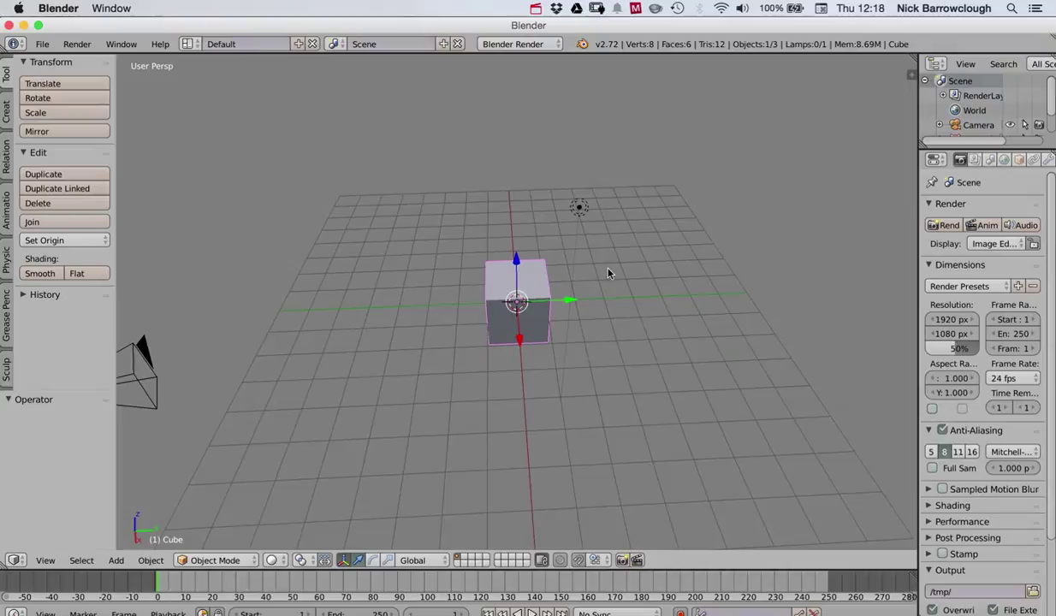
{"action": "middle_click_drag", "start_coordinate": [513, 307], "coordinate": [513, 384]}
- Open Wacom Tablet from System Preferences, quit it, and orbit the cube in Blender
{"action": "left_click", "coordinate": [347, 606]}
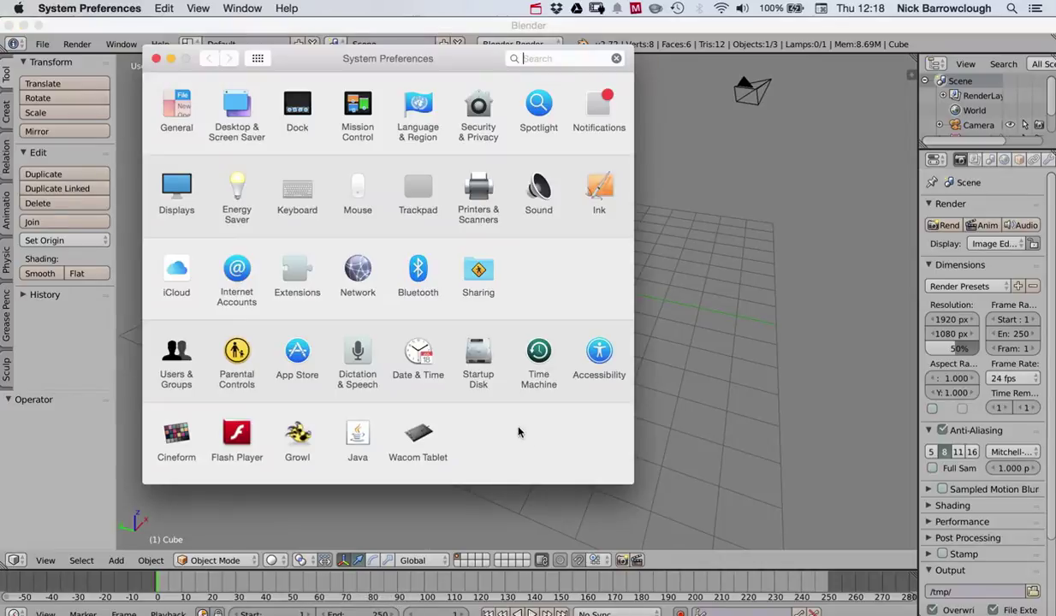
{"action": "left_click", "coordinate": [418, 433]}
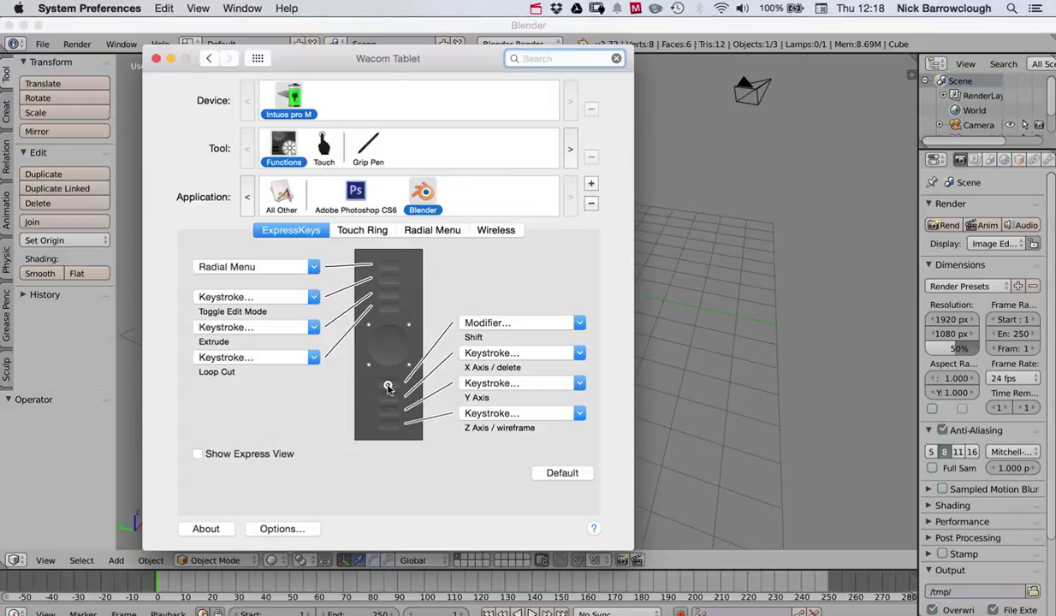
{"action": "key", "text": "super+q"}
{"action": "middle_click_drag", "start_coordinate": [432, 332], "coordinate": [559, 346]}
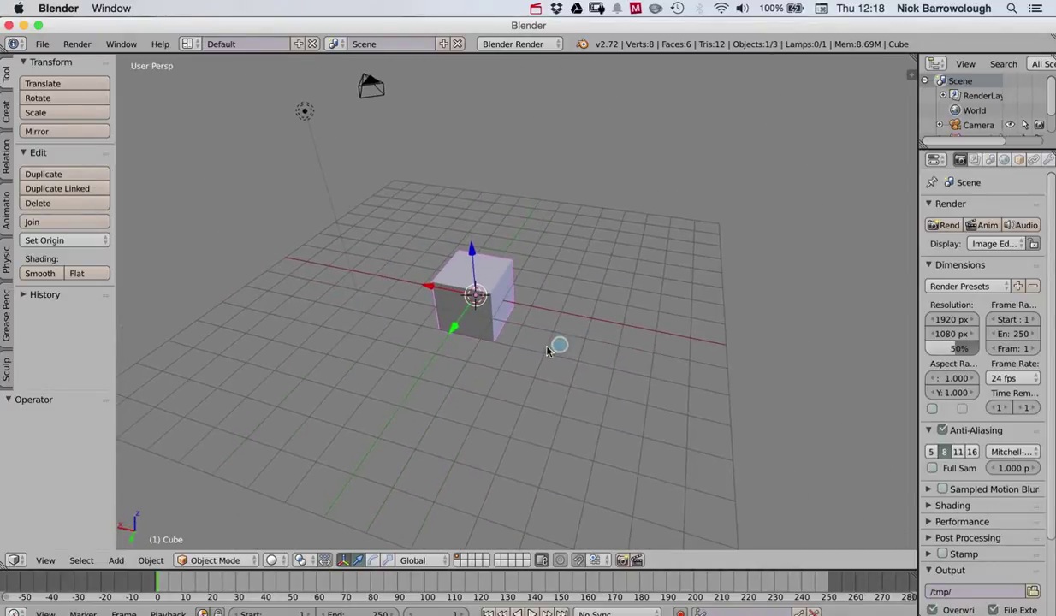
- Frame the cube's front up close and try extruding with E twice in Object Mode
{"action": "scroll", "coordinate": [549, 349], "scroll_direction": "down", "scroll_amount": 3}
{"action": "scroll", "coordinate": [550, 351], "scroll_direction": "up", "scroll_amount": 8}
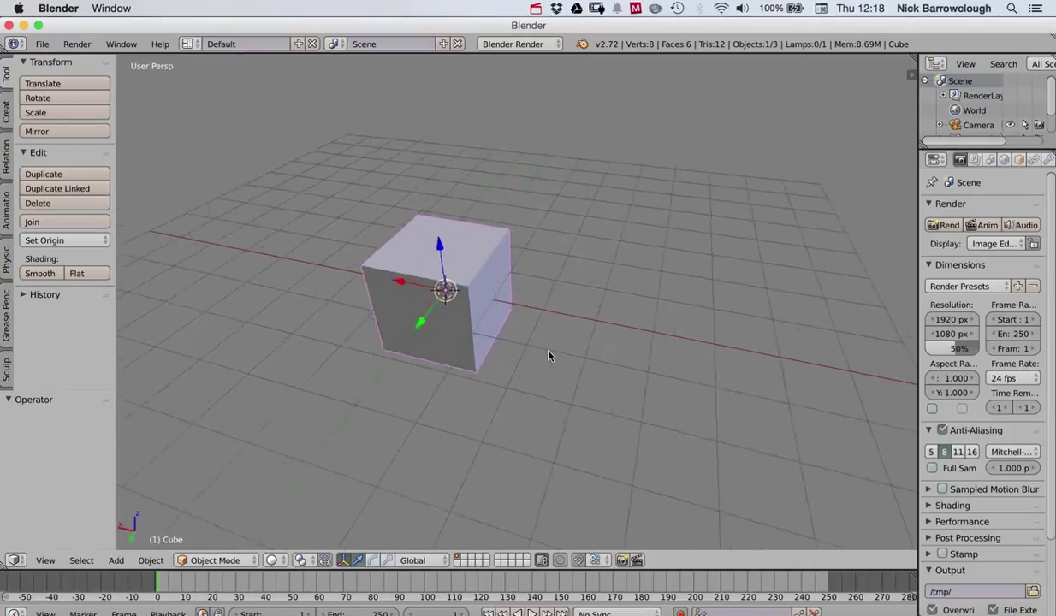
{"action": "middle_click_drag", "start_coordinate": [551, 354], "coordinate": [738, 313]}
{"action": "scroll", "coordinate": [576, 356], "scroll_direction": "down", "scroll_amount": 2}
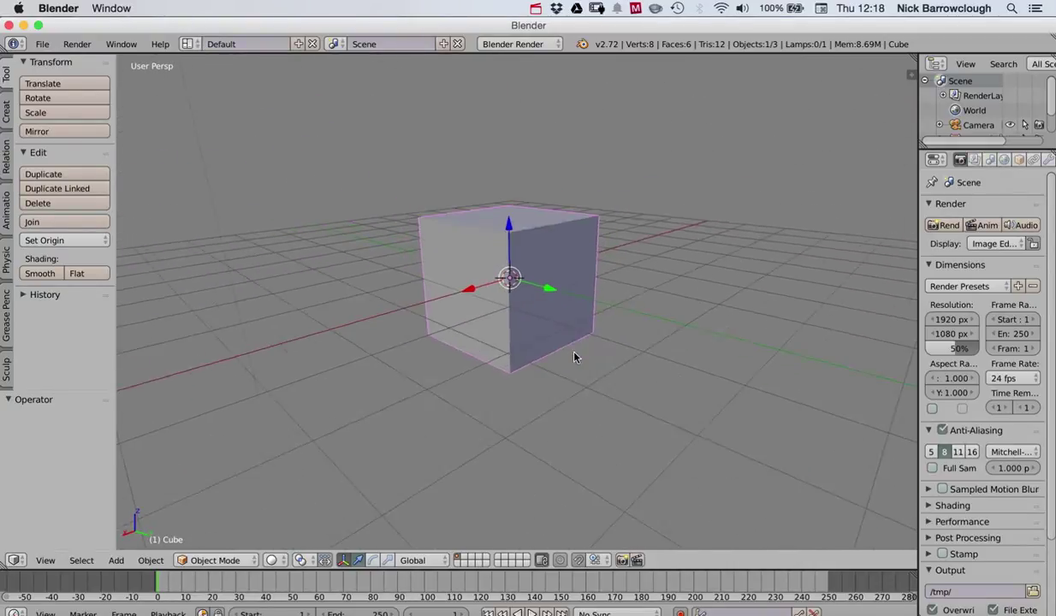
{"action": "scroll", "coordinate": [582, 351], "scroll_direction": "up", "scroll_amount": 4}
{"action": "scroll", "coordinate": [588, 347], "scroll_direction": "down", "scroll_amount": 2}
{"action": "middle_click_drag", "start_coordinate": [592, 346], "coordinate": [558, 374]}
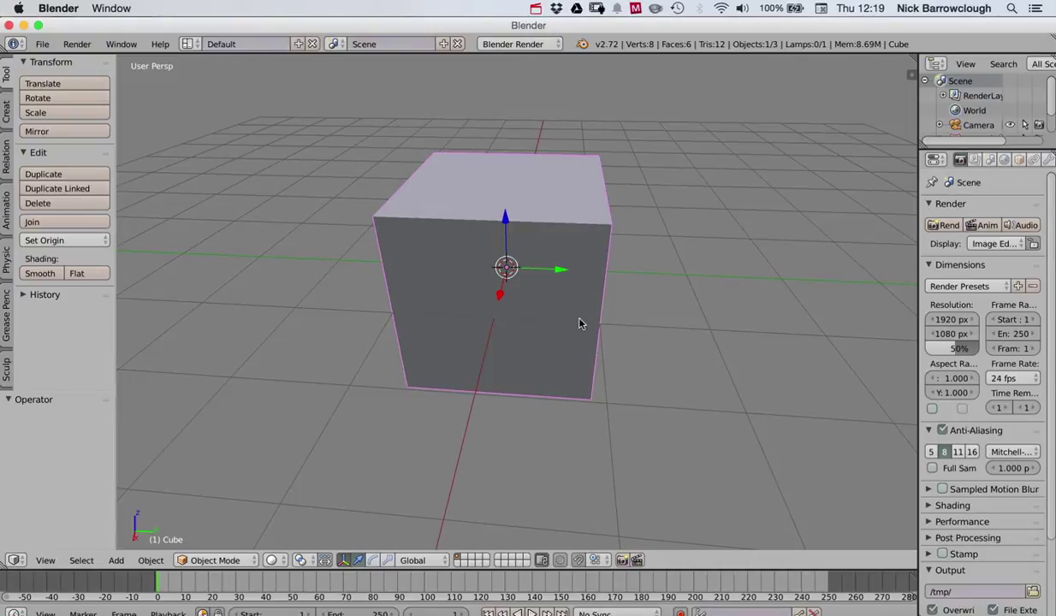
{"action": "key", "text": "e"}
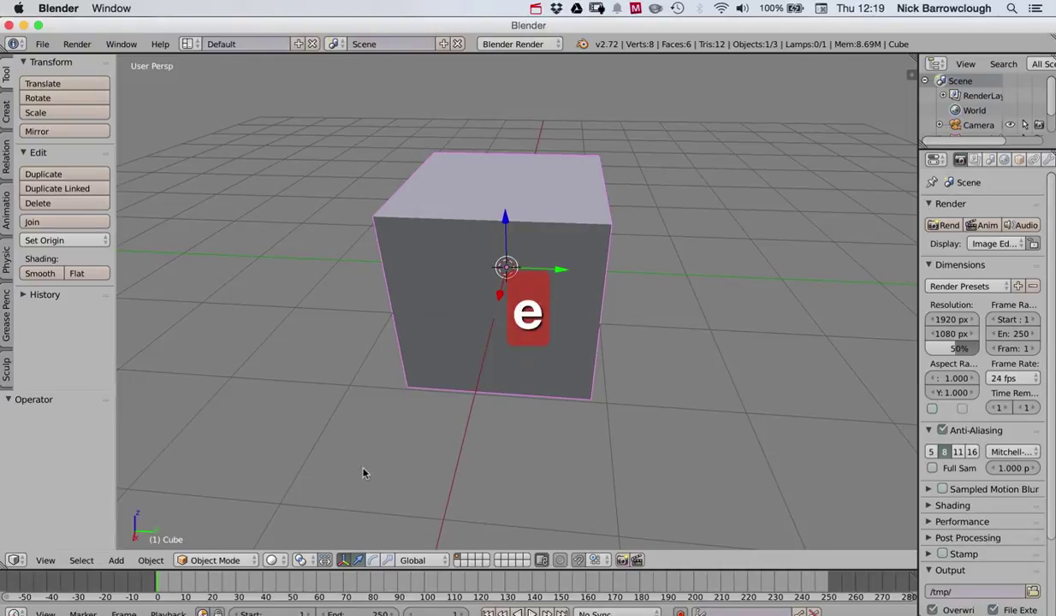
{"action": "key", "text": "e"}
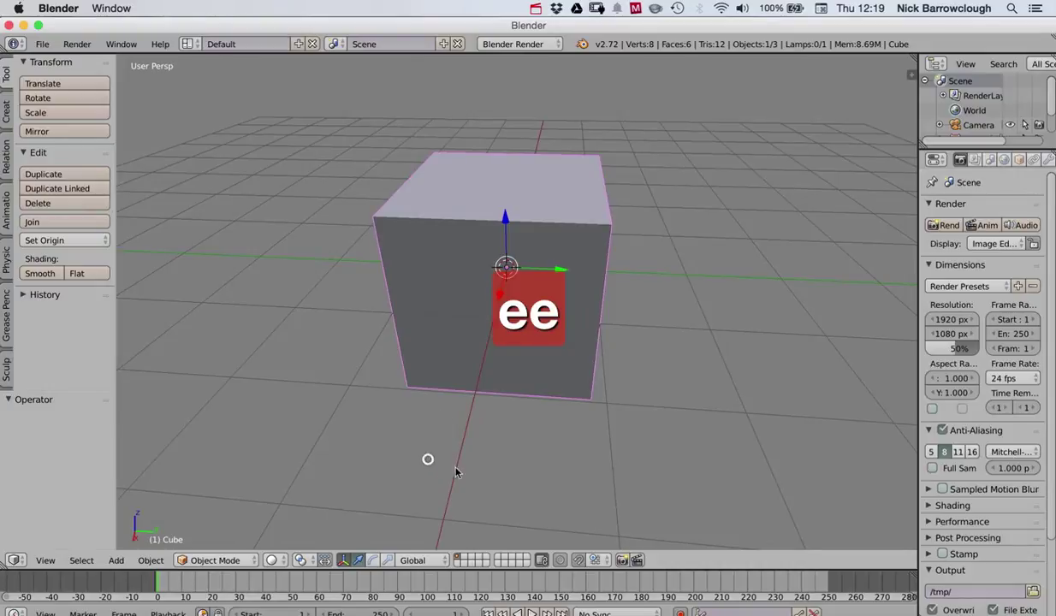
- Set the Toggle Edit Mode ExpressKey's keystroke to just Tab
{"action": "left_click", "coordinate": [360, 608]}
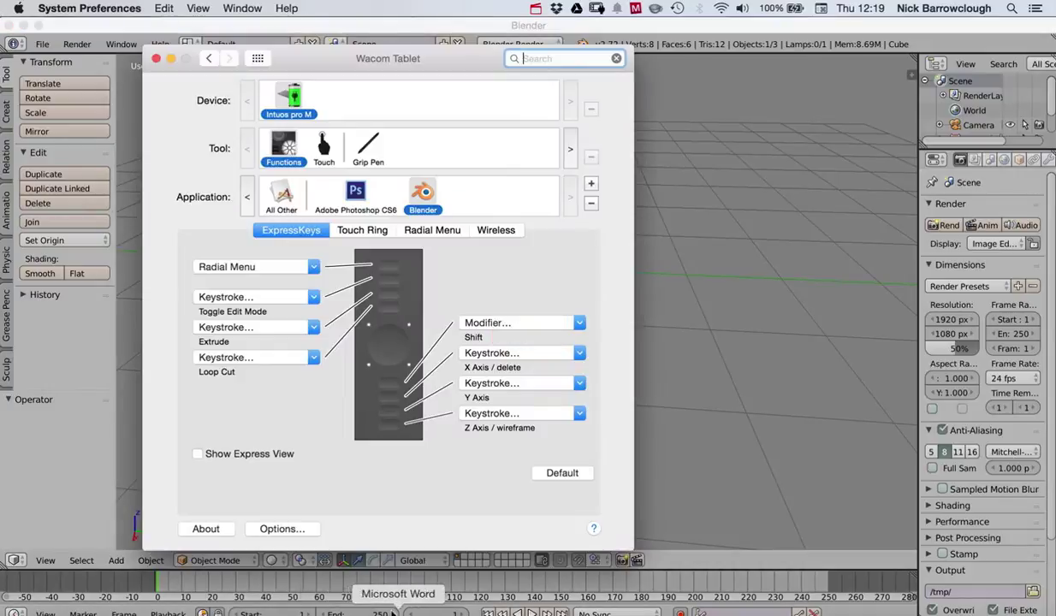
{"action": "left_click", "coordinate": [247, 299]}
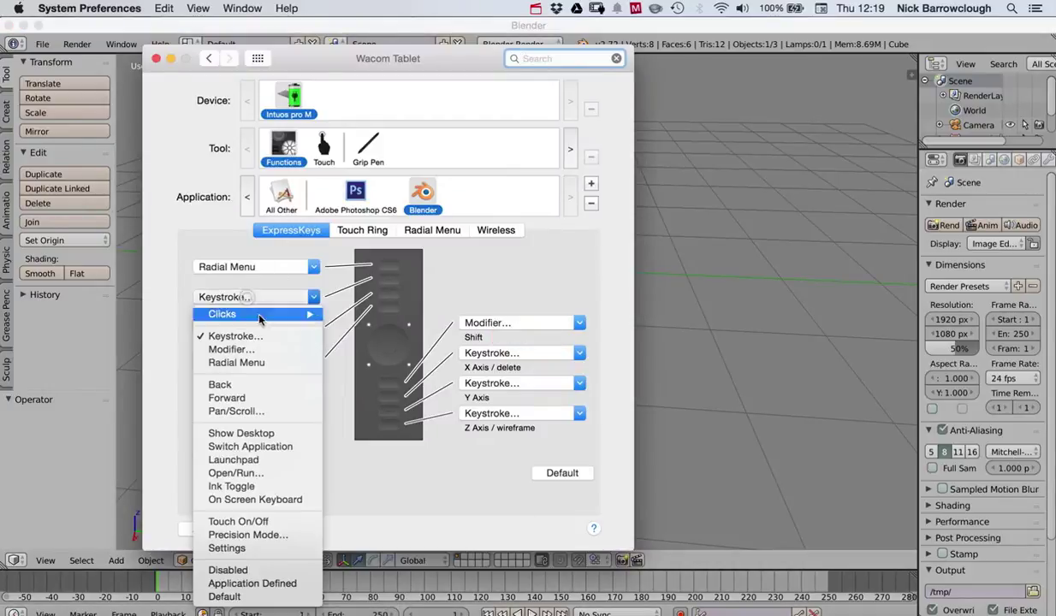
{"action": "left_click", "coordinate": [259, 336]}
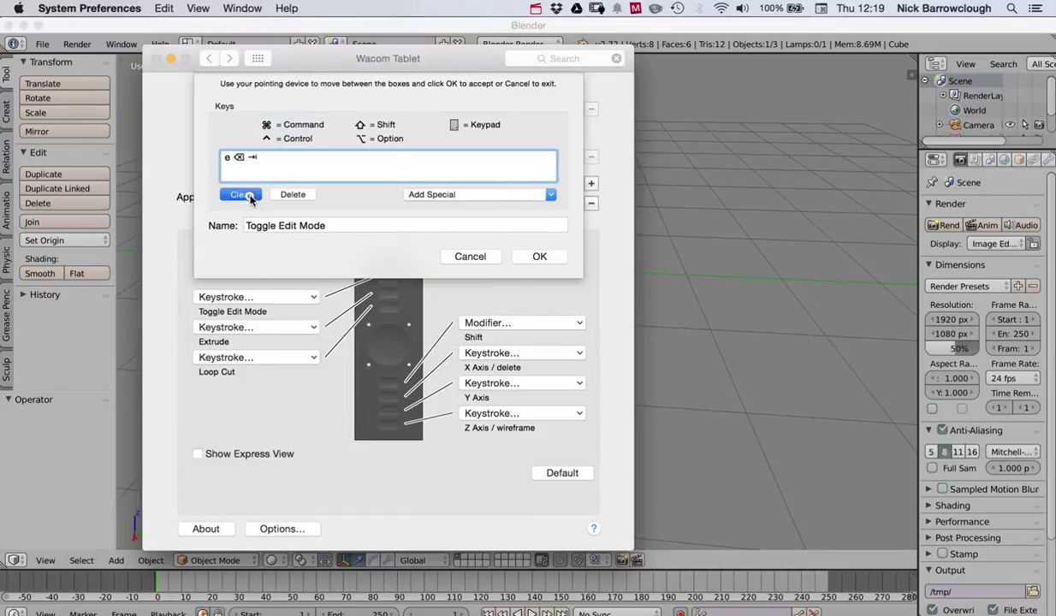
{"action": "left_click", "coordinate": [242, 195]}
{"action": "key", "text": "Tab"}
{"action": "left_click", "coordinate": [540, 257]}
- Check the Extrude ExpressKey's keystroke without changes and return to Blender
{"action": "left_click", "coordinate": [250, 327]}
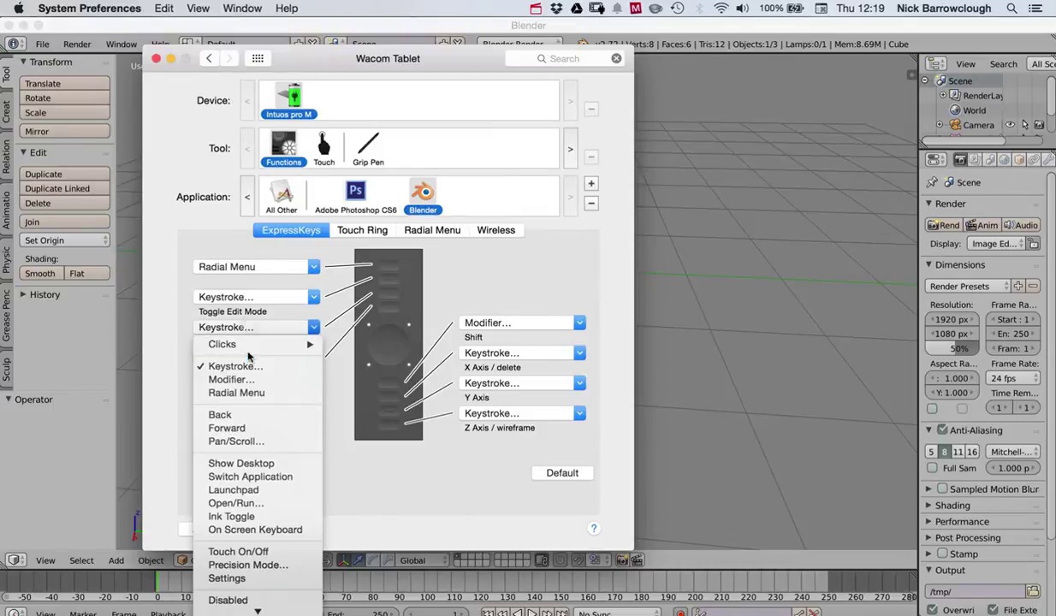
{"action": "left_click", "coordinate": [236, 366]}
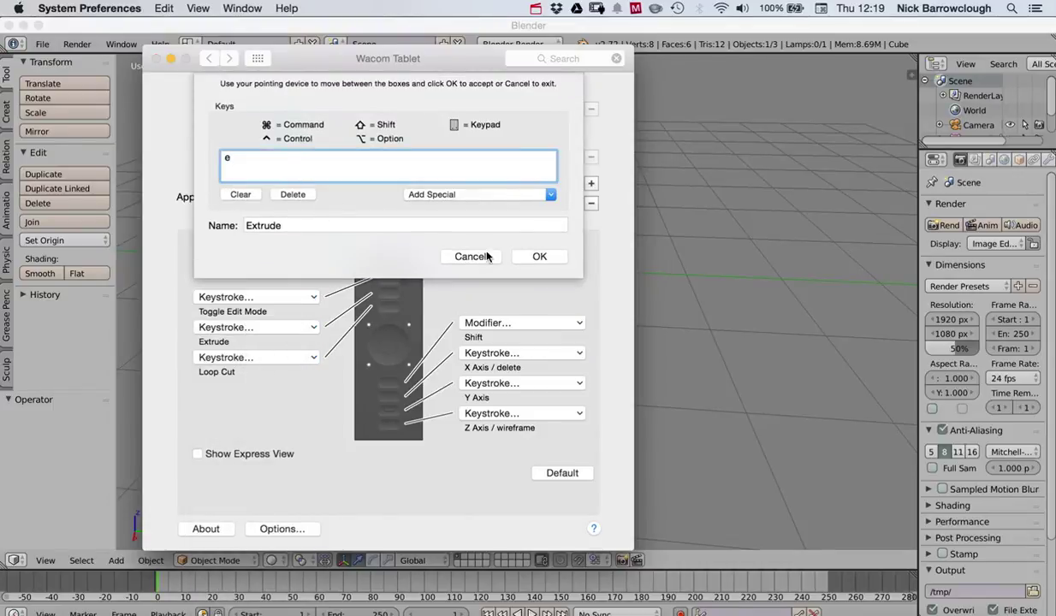
{"action": "left_click", "coordinate": [485, 257]}
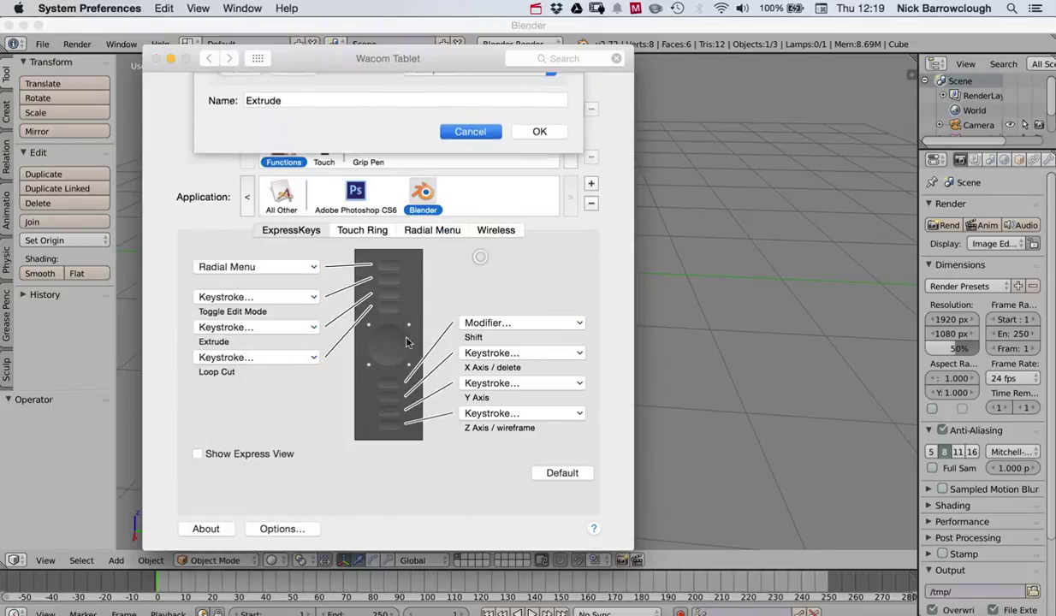
{"action": "left_click", "coordinate": [732, 188]}
- Toggle the cube into Edit Mode, back to Object Mode, then into Edit Mode again
{"action": "key", "text": "Tab"}
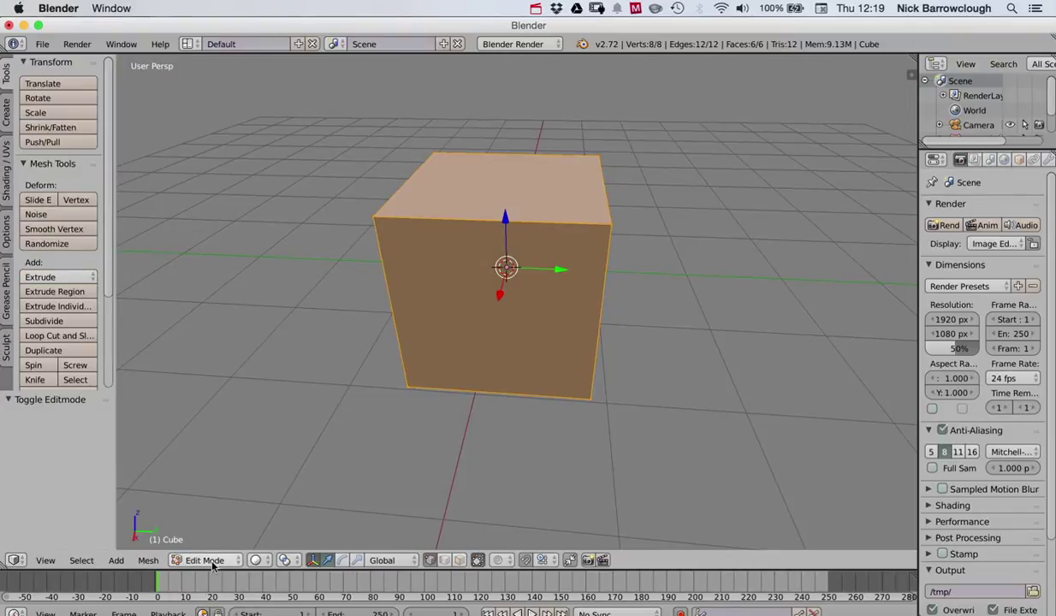
{"action": "key", "text": "Tab"}
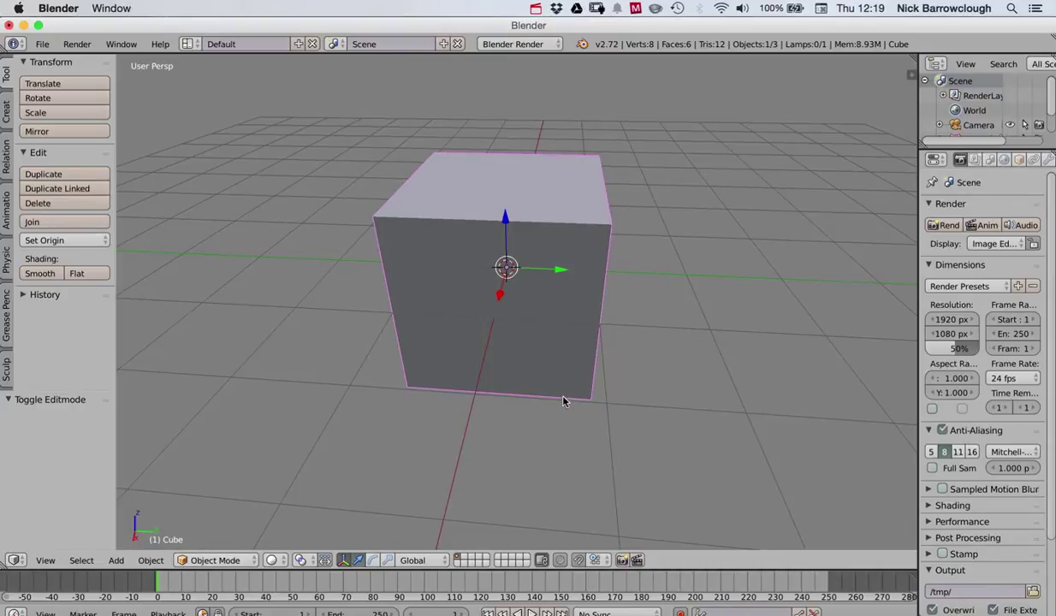
{"action": "key", "text": "Tab"}
- Try the tablet radial menu's Edit submenu, then browse Blender's Mesh menu
{"action": "key", "text": "q"}
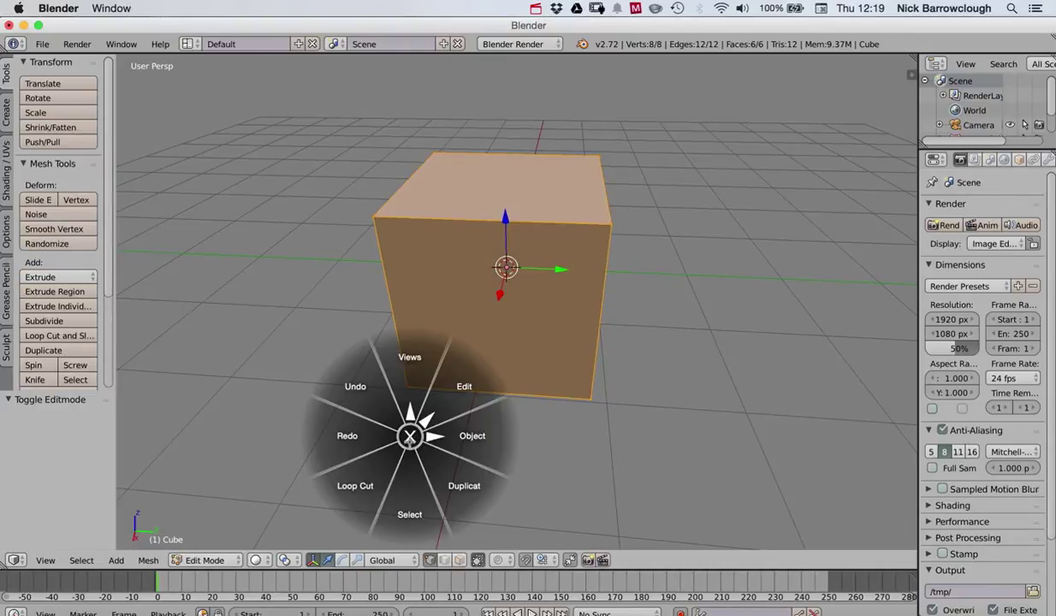
{"action": "left_click", "coordinate": [462, 370]}
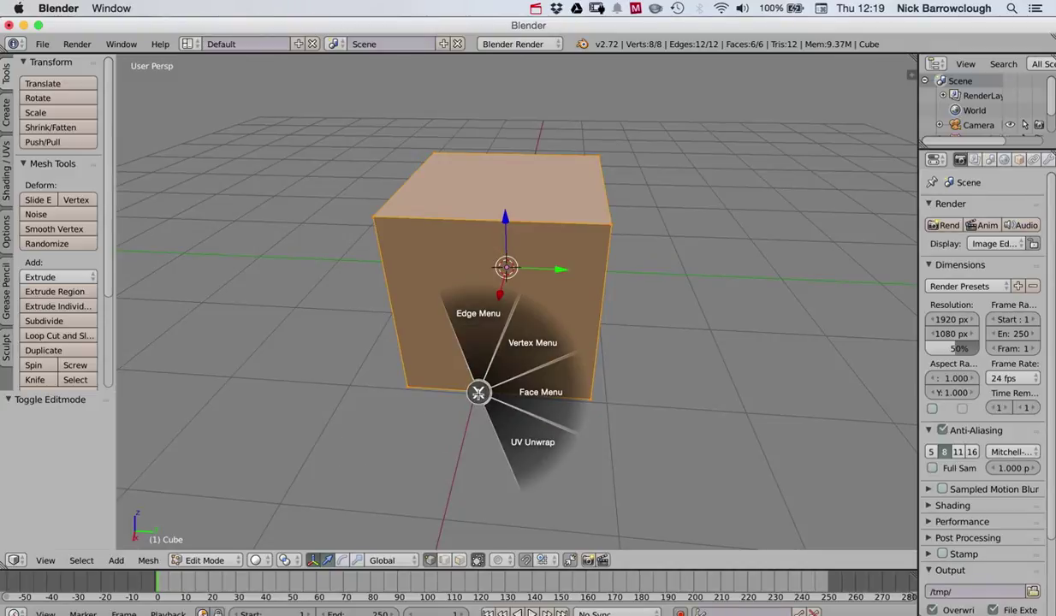
{"action": "key", "text": "Escape"}
{"action": "left_click", "coordinate": [148, 561]}
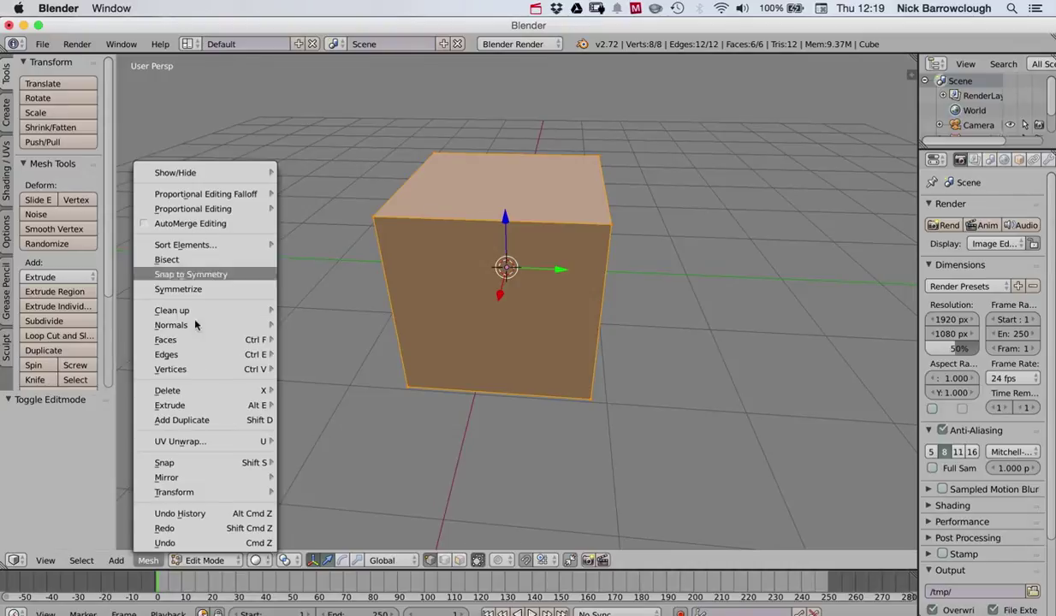
{"action": "mouse_move", "coordinate": [202, 343]}
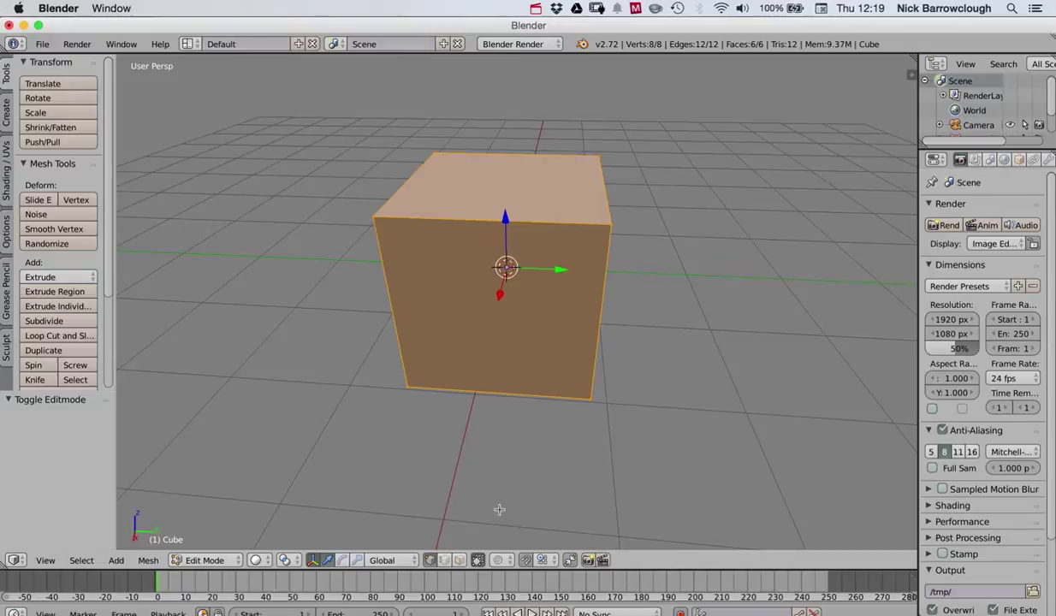
- Select the cube's left front vertical edge and preview the edge operations via the radial menu
{"action": "right_click", "coordinate": [381, 274]}
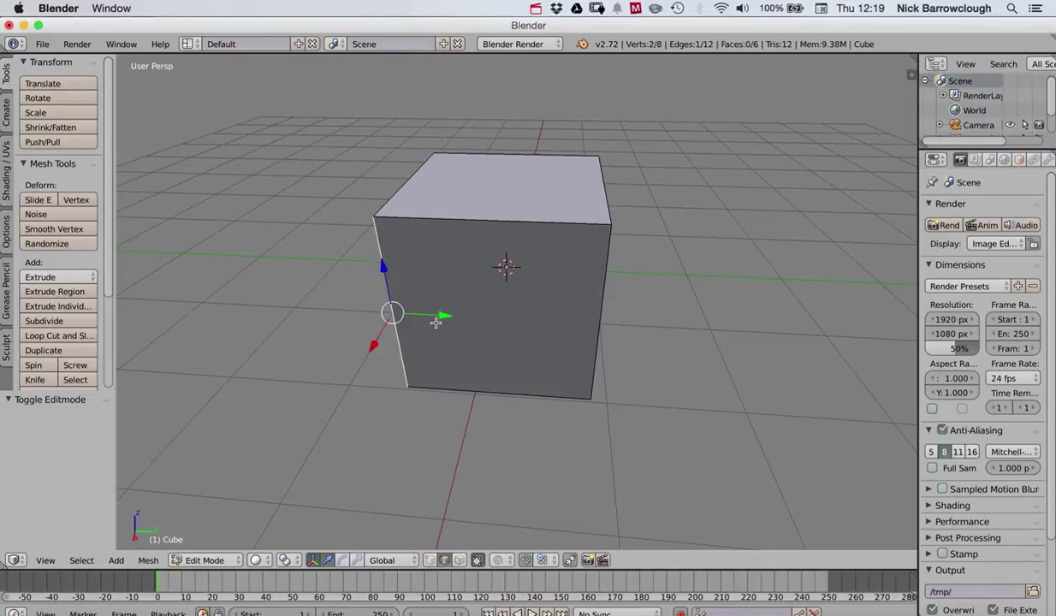
{"action": "key", "text": "q"}
{"action": "left_click", "coordinate": [503, 242]}
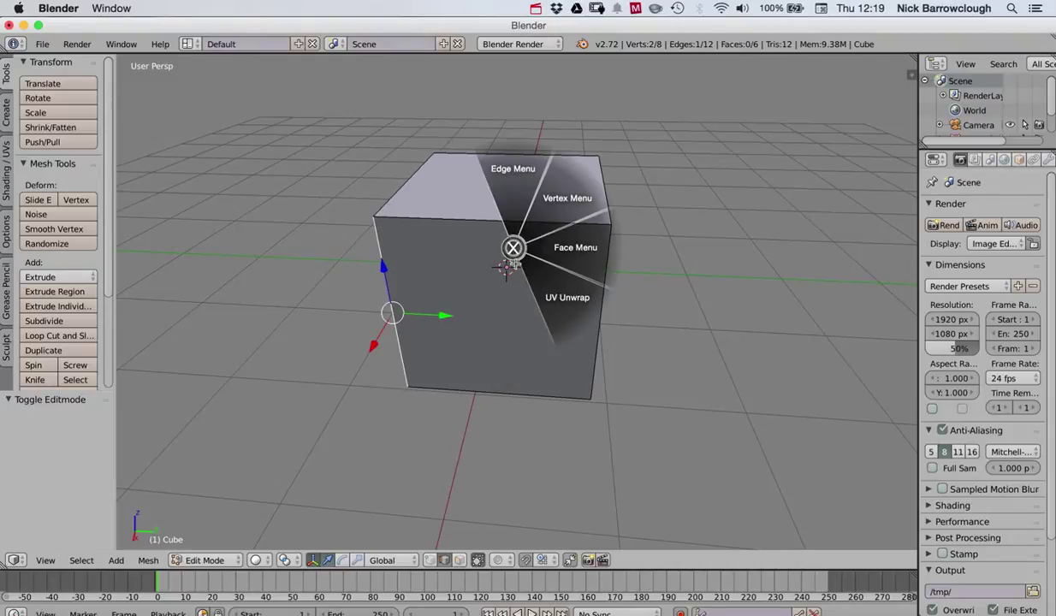
{"action": "key", "text": "ctrl+e"}
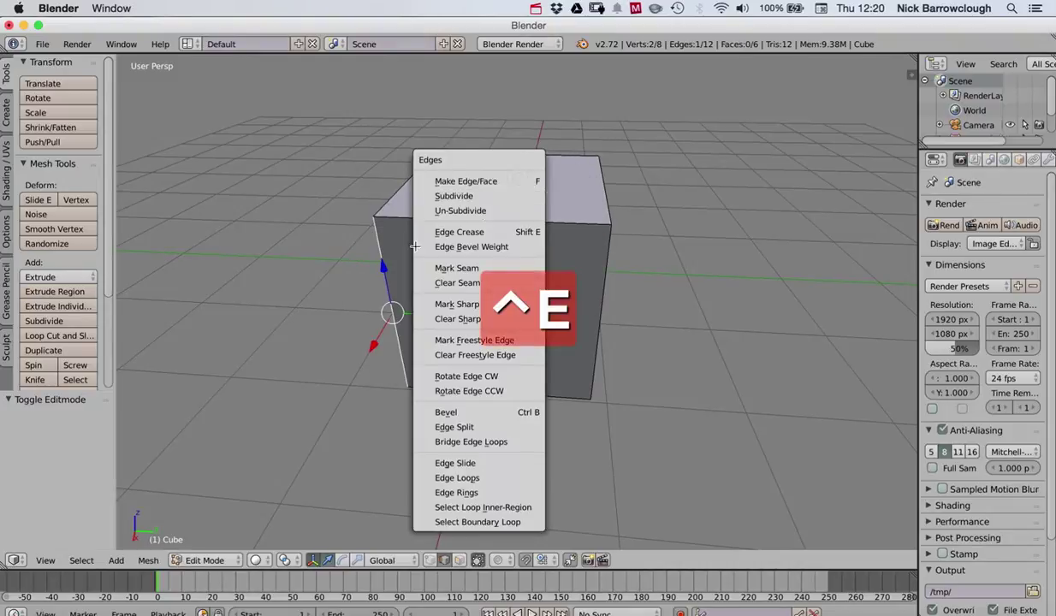
{"action": "left_click", "coordinate": [477, 178]}
- Apply Mark Sharp to the left edge, then select the right vertical edge and bring up the radial edit menu
{"action": "key", "text": "q"}
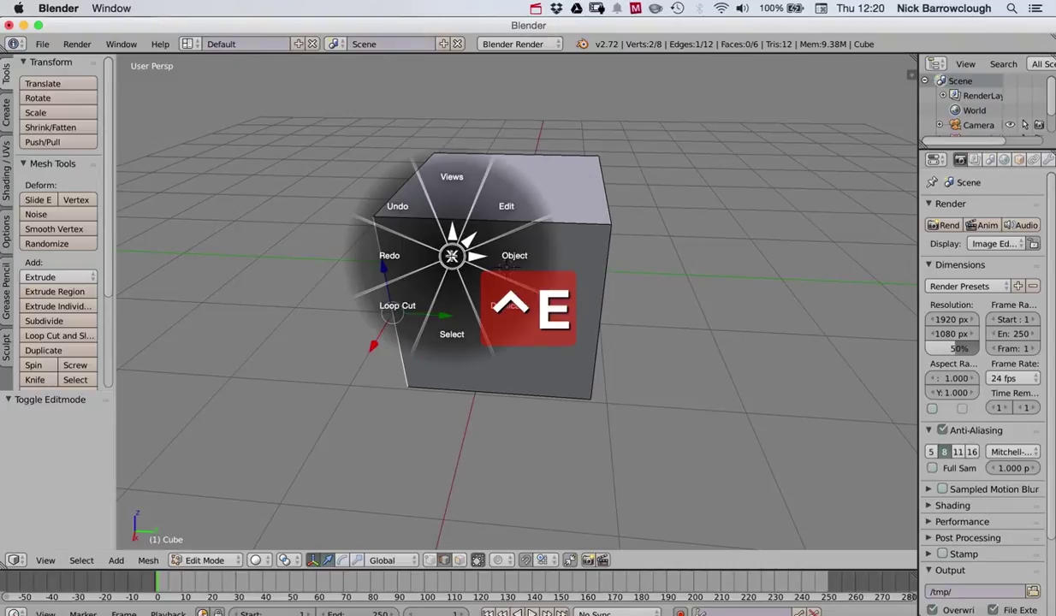
{"action": "left_click", "coordinate": [506, 207]}
{"action": "key", "text": "ctrl+e"}
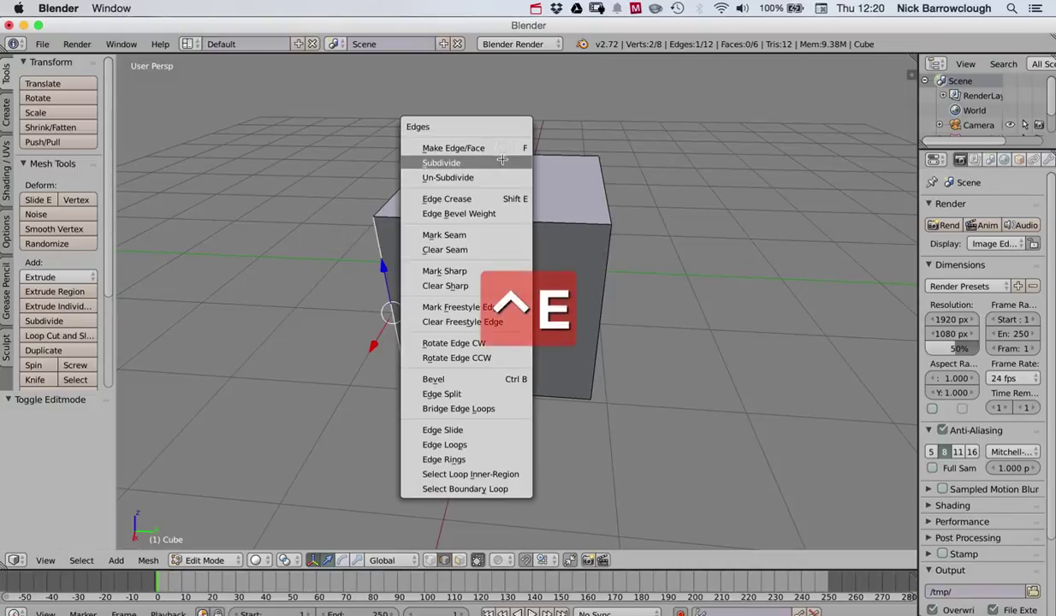
{"action": "left_click", "coordinate": [463, 274]}
{"action": "right_click", "coordinate": [583, 259]}
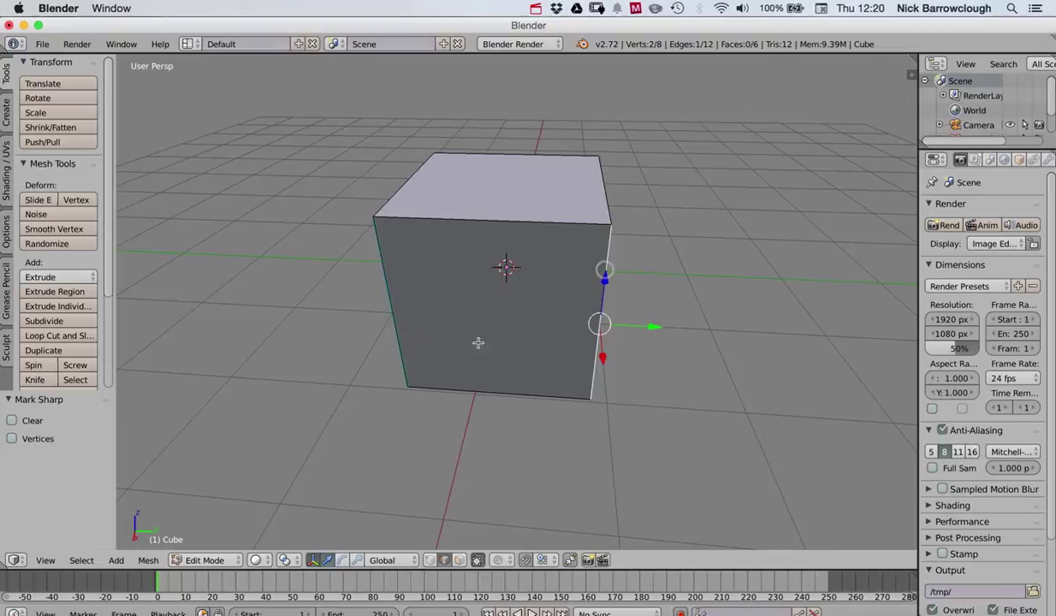
{"action": "key", "text": "q"}
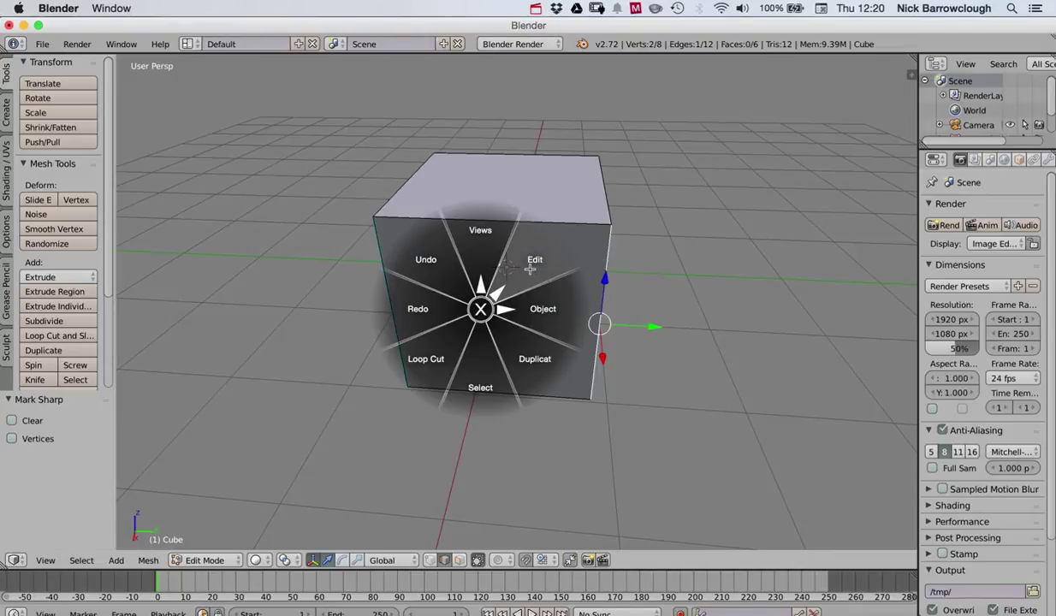
{"action": "left_click", "coordinate": [532, 268]}
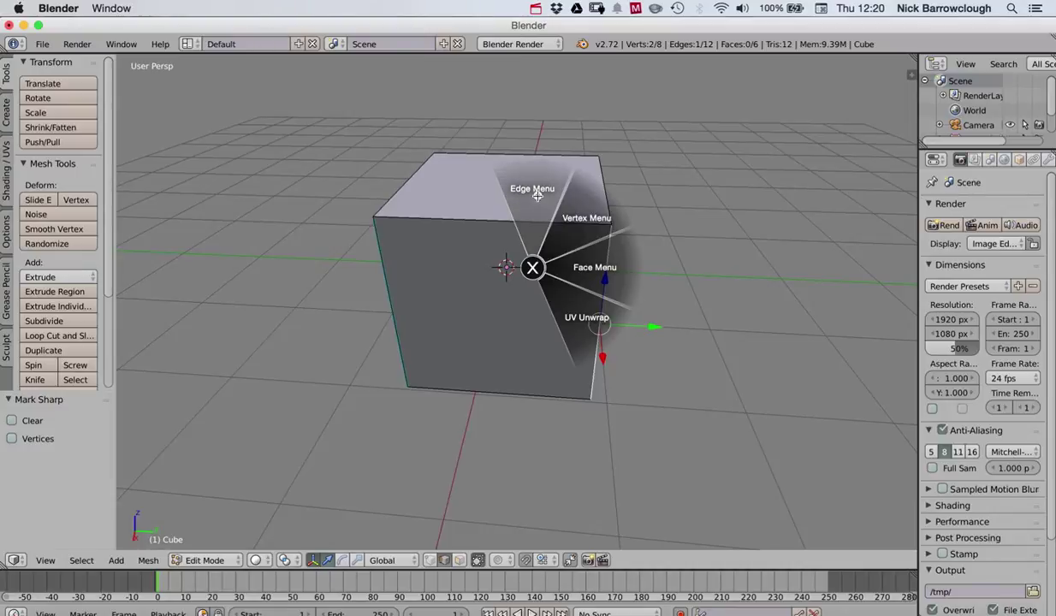
{"action": "key", "text": "ctrl+e"}
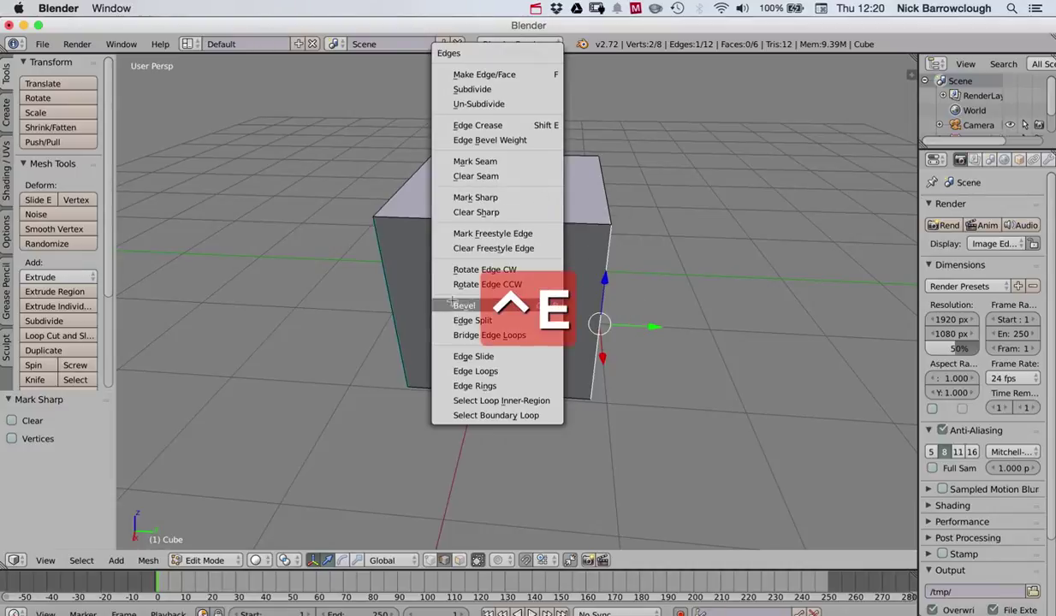
{"action": "left_click", "coordinate": [476, 371]}
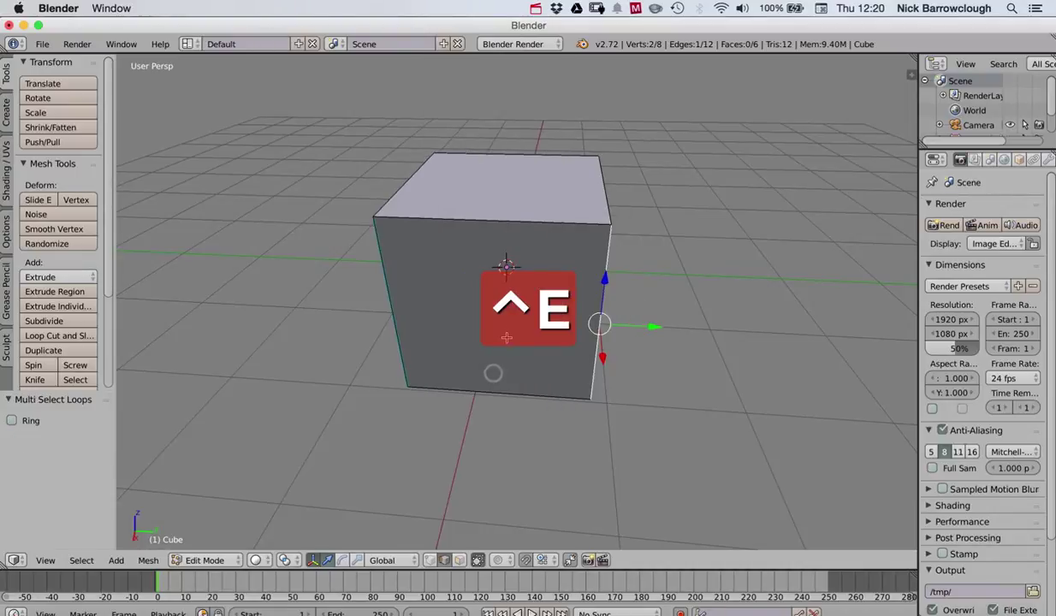
{"action": "right_click", "coordinate": [489, 225]}
{"action": "left_click", "coordinate": [459, 560]}
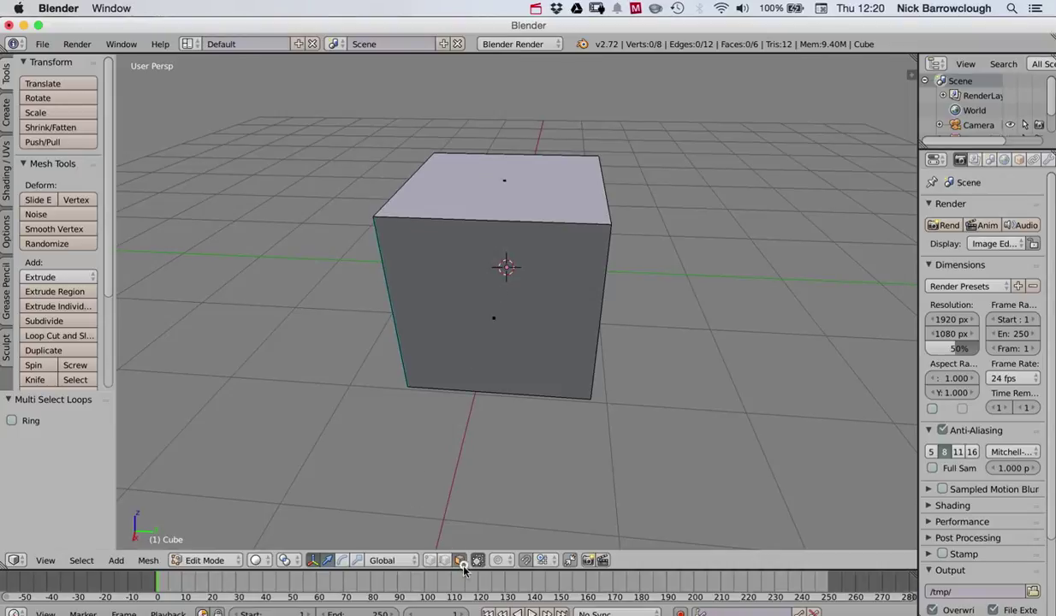
{"action": "right_click", "coordinate": [496, 332]}
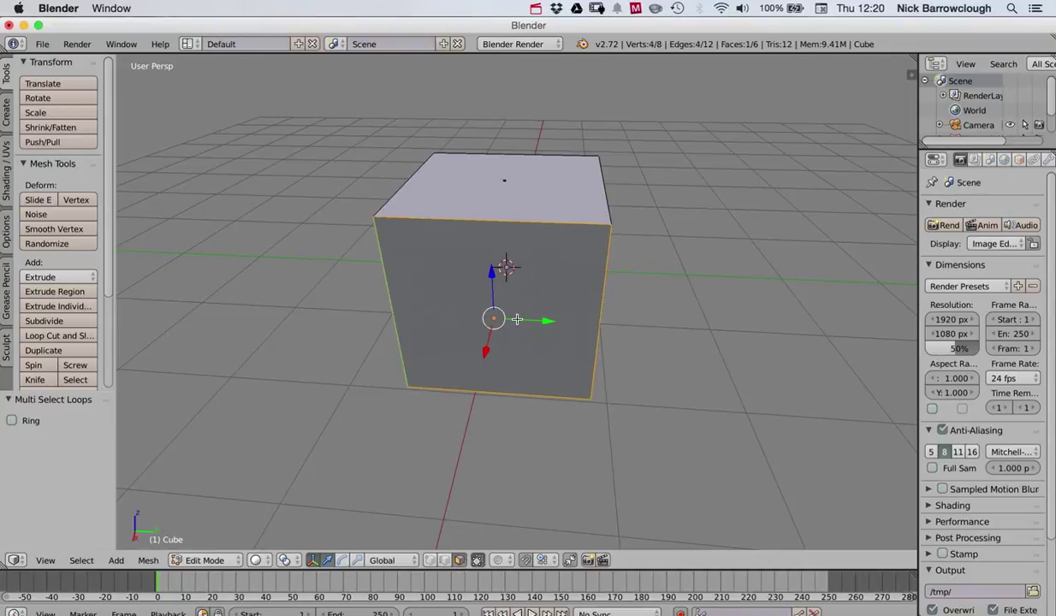
{"action": "key", "text": "q"}
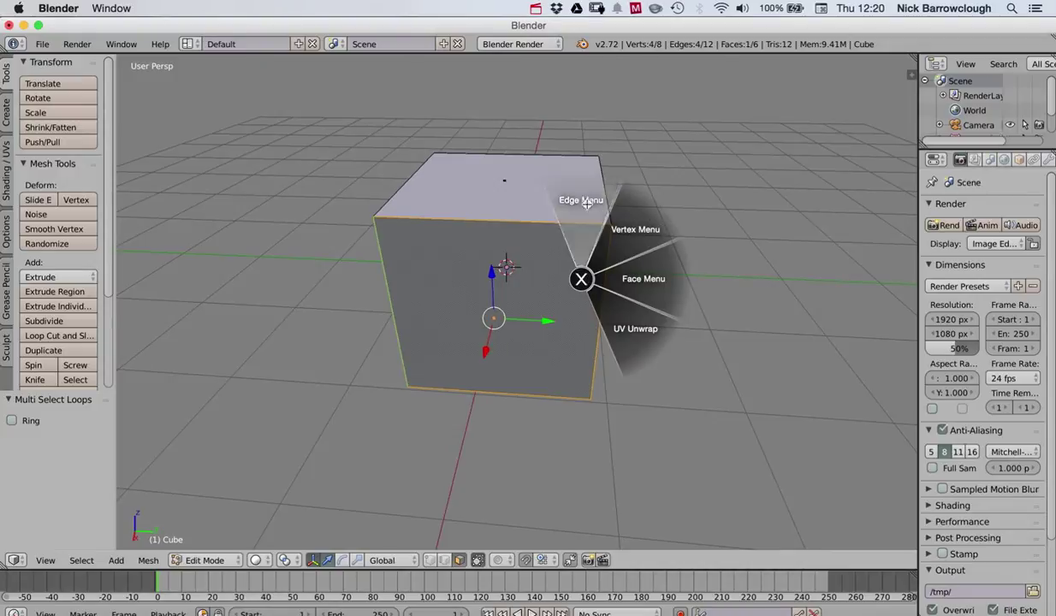
{"action": "left_click", "coordinate": [587, 203]}
{"action": "left_click", "coordinate": [533, 358]}
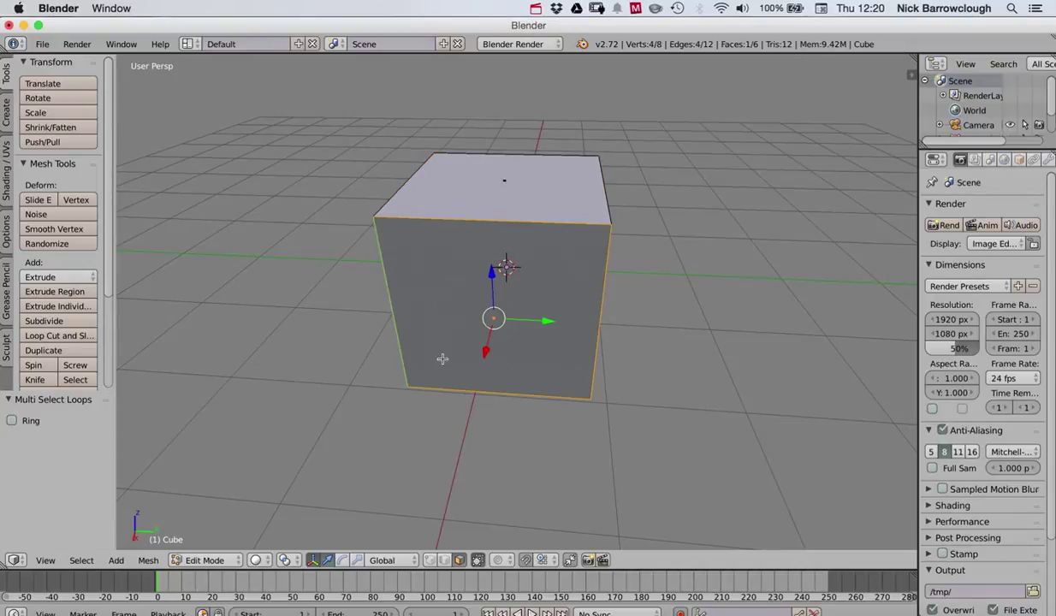
{"action": "key", "text": "q"}
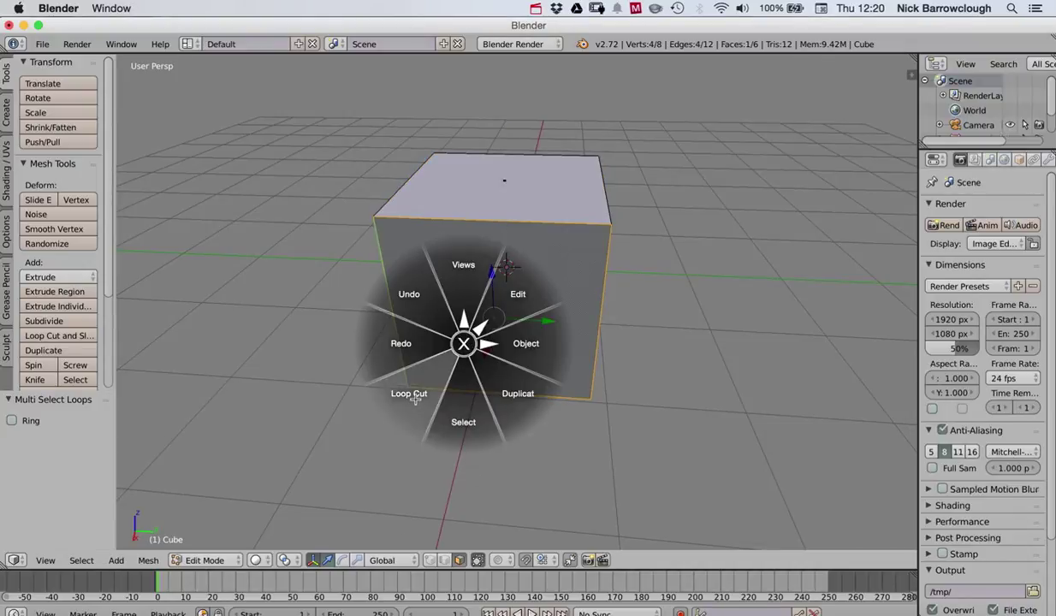
{"action": "left_click", "coordinate": [566, 249]}
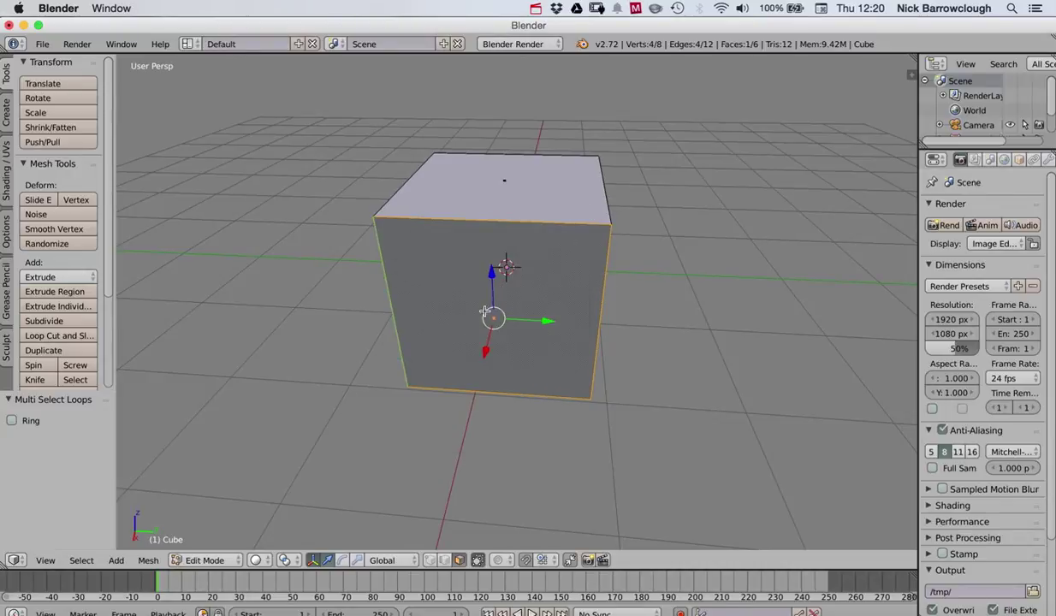
{"action": "key", "text": "q"}
{"action": "left_click", "coordinate": [541, 263]}
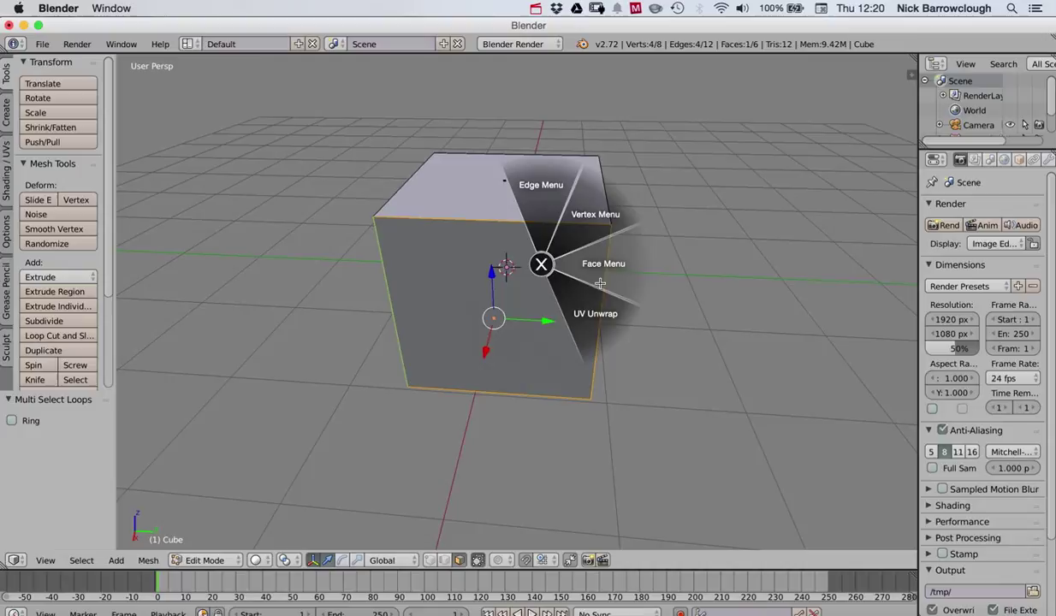
{"action": "key", "text": "ctrl+e"}
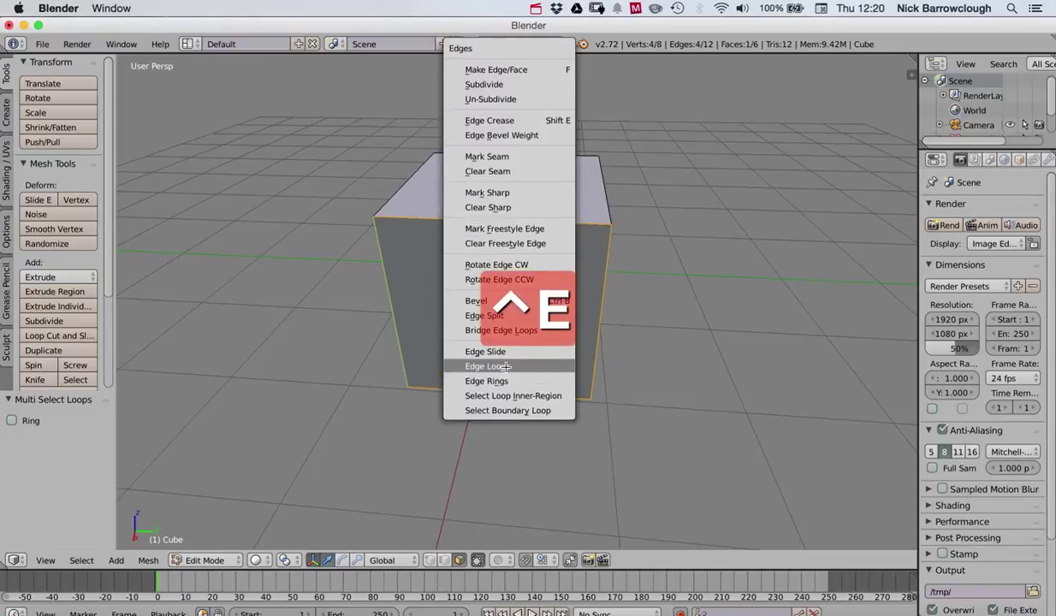
{"action": "key", "text": "Escape"}
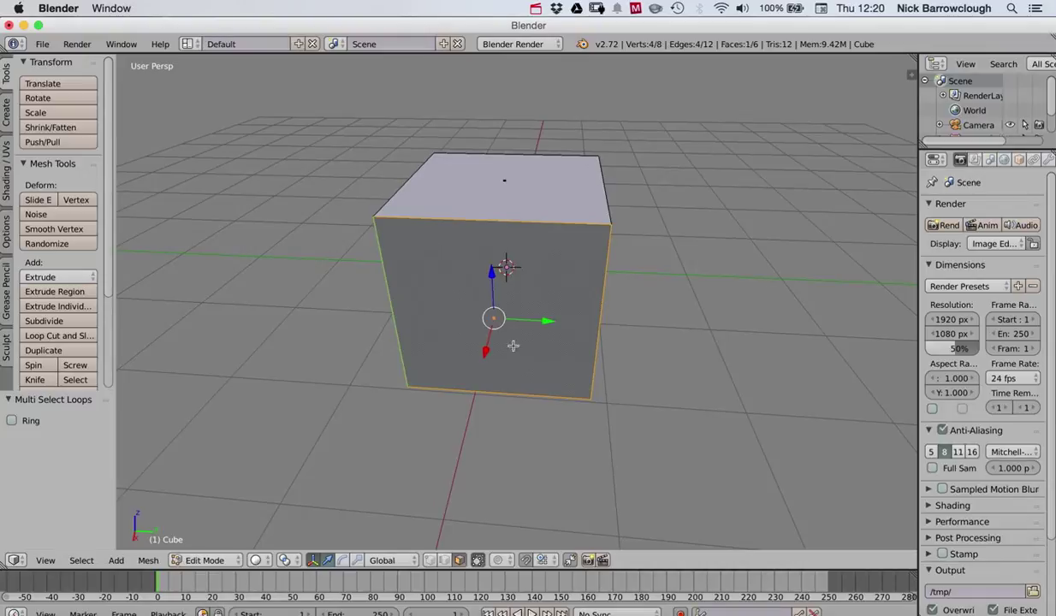
{"action": "left_click", "coordinate": [444, 561]}
{"action": "right_click", "coordinate": [482, 229]}
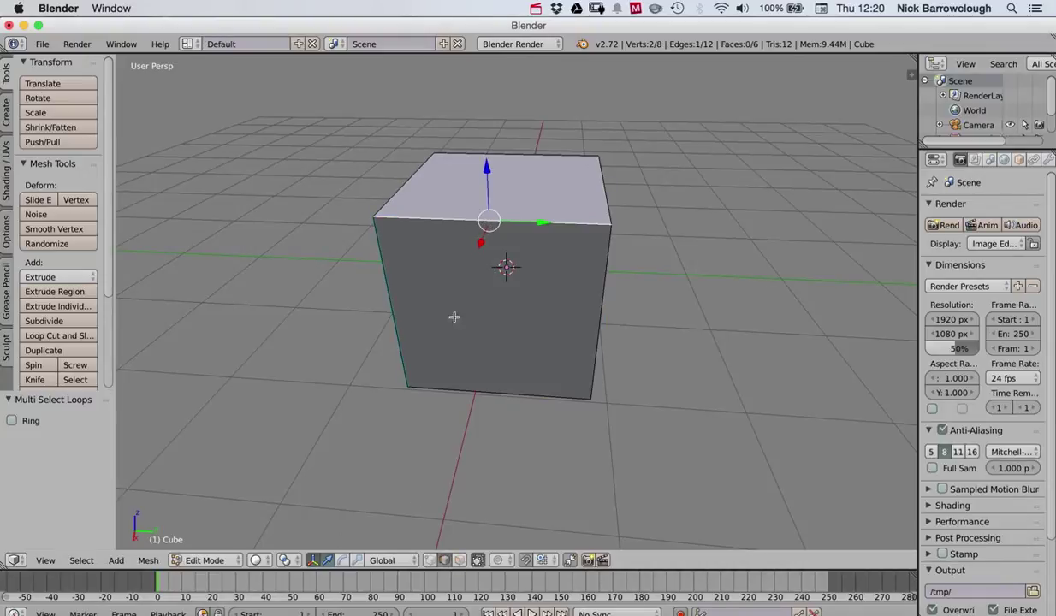
- Add a UV sphere instead of an undone circle and drag it 2.658 along Y beside the cube
{"action": "left_click", "coordinate": [6, 109]}
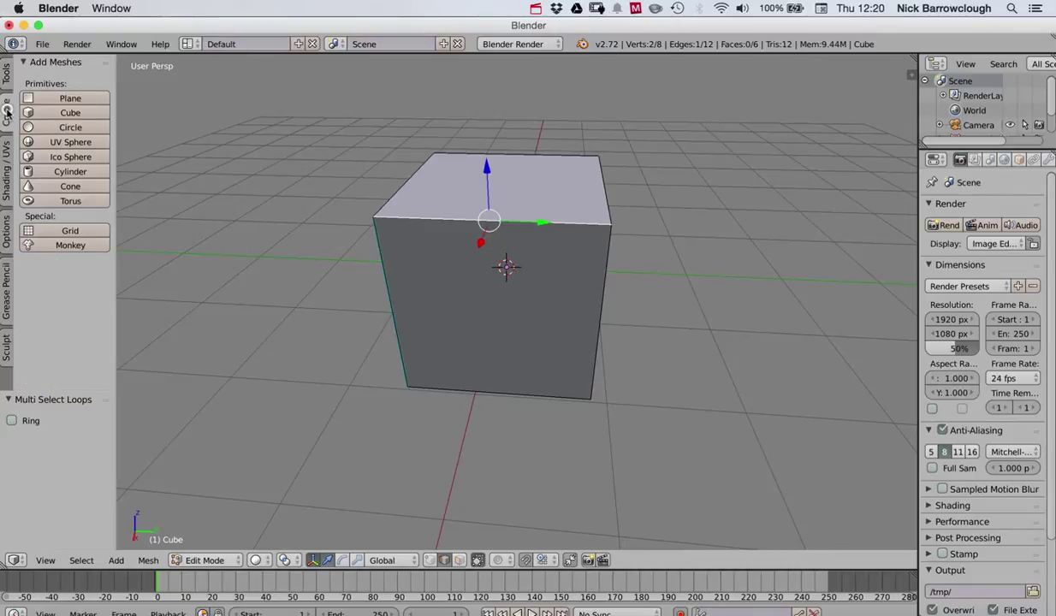
{"action": "left_click", "coordinate": [76, 129]}
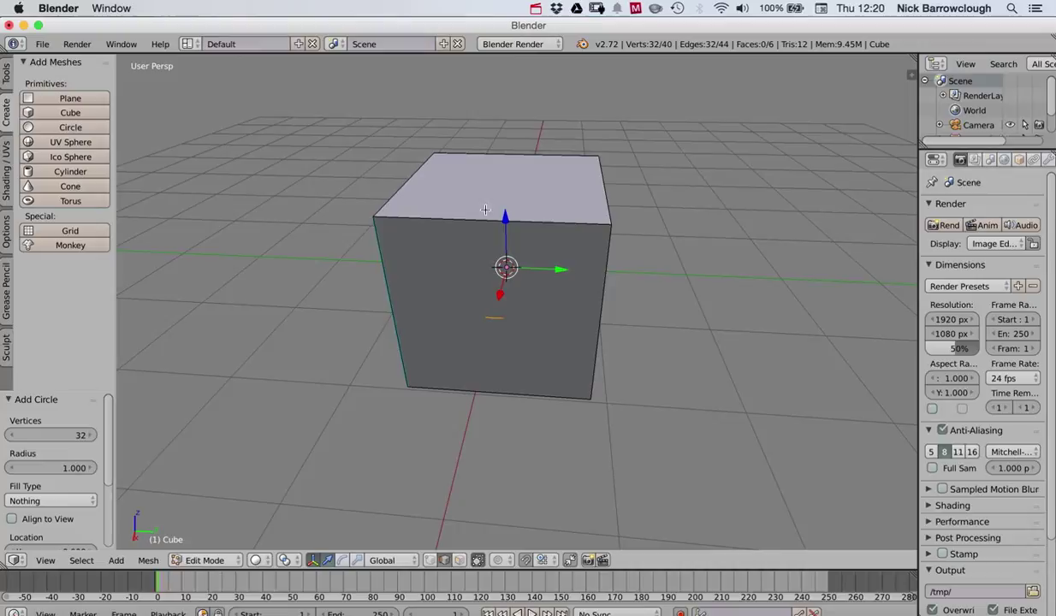
{"action": "key", "text": "super+z"}
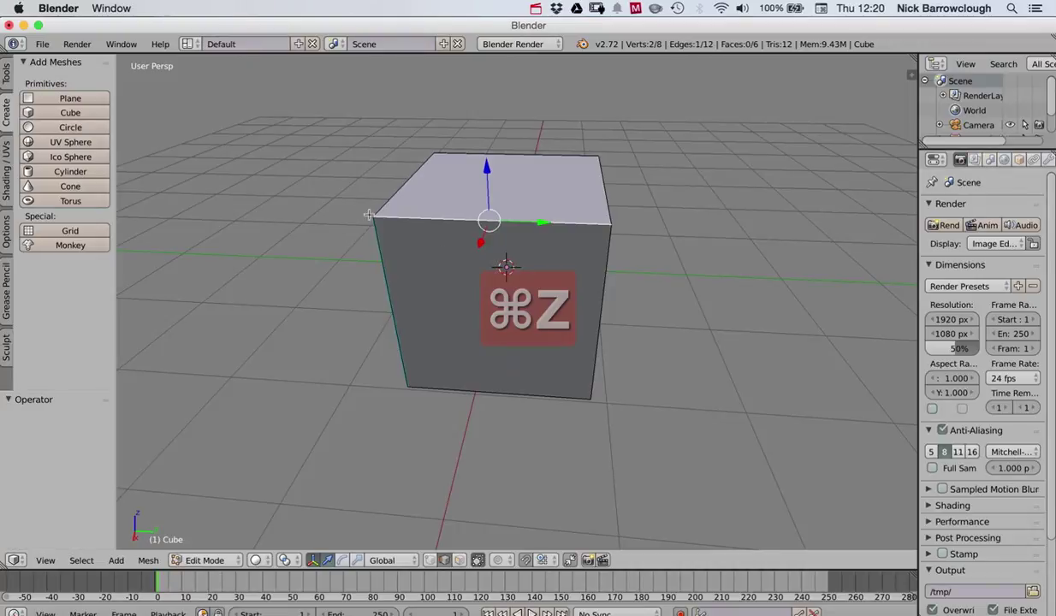
{"action": "left_click", "coordinate": [77, 142]}
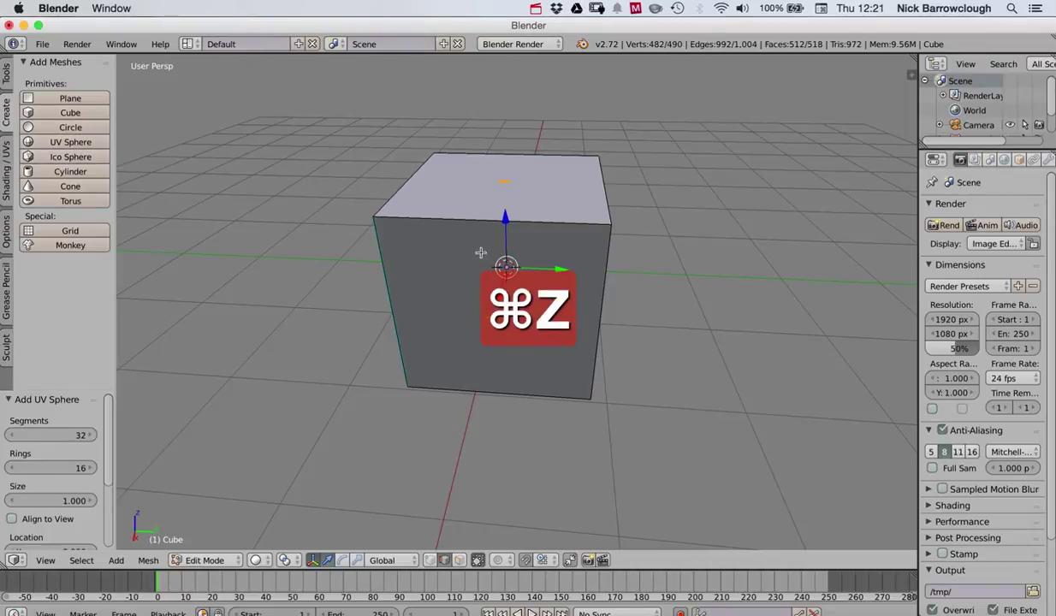
{"action": "left_click_drag", "start_coordinate": [564, 270], "coordinate": [760, 282]}
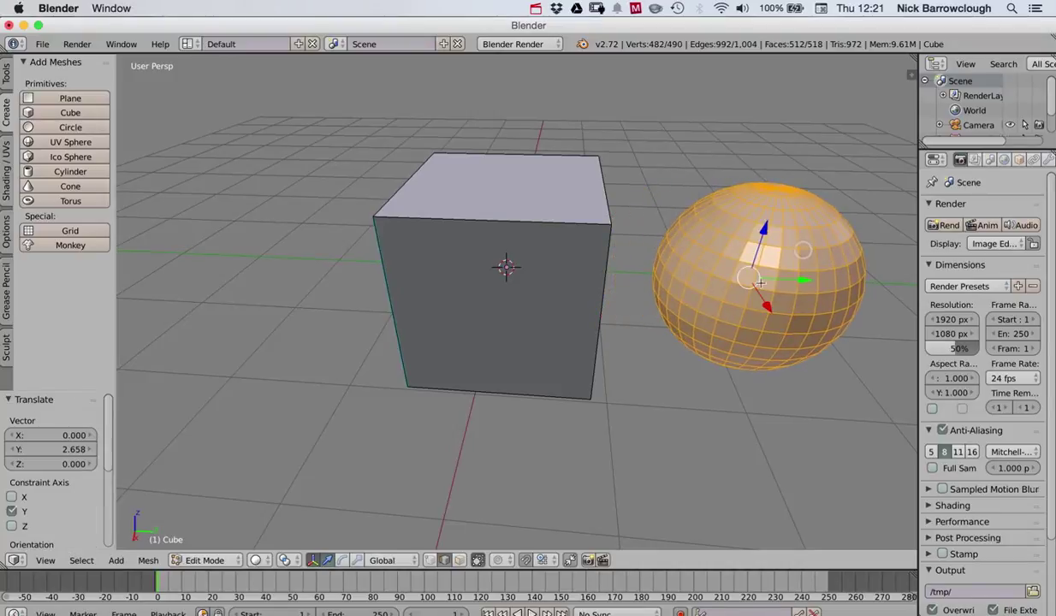
{"action": "right_click", "coordinate": [737, 309]}
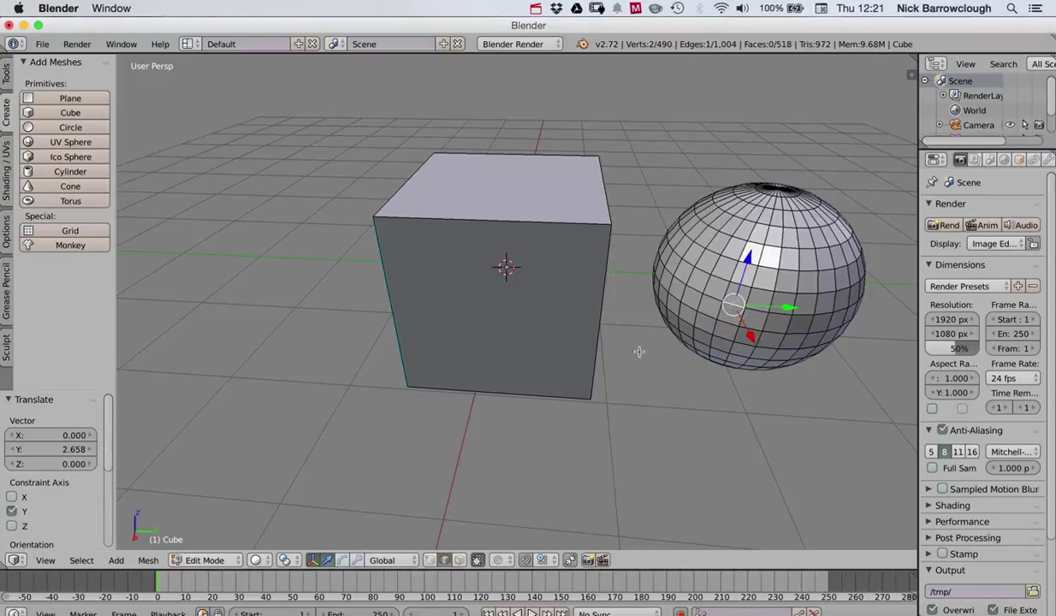
- Use Edge Menu > Edge Loops from the radial menu to select the loop around the sphere
{"action": "key", "text": "w"}
{"action": "left_click", "coordinate": [691, 295]}
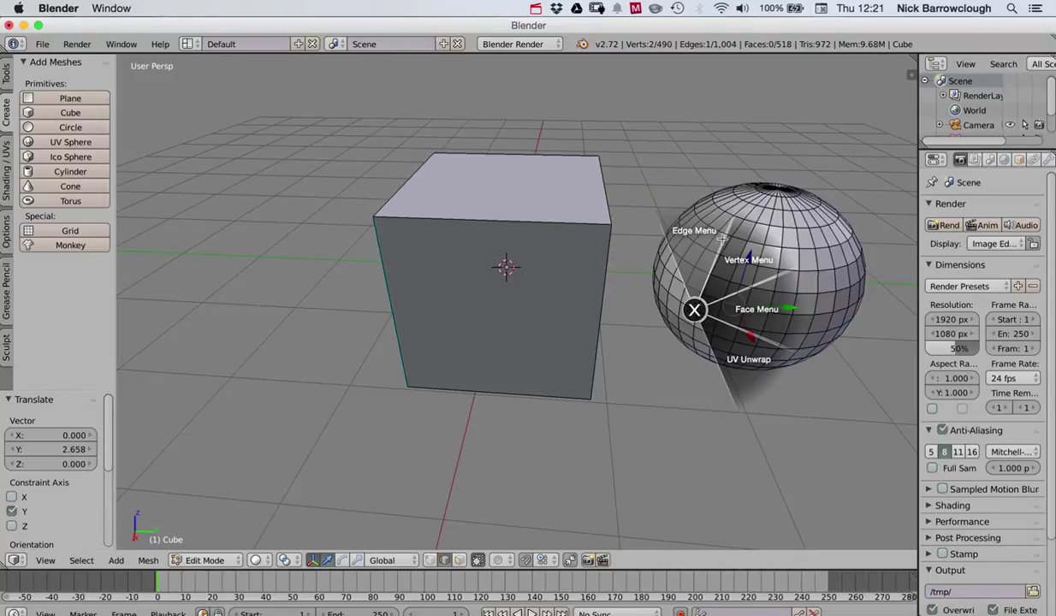
{"action": "key", "text": "ctrl+e"}
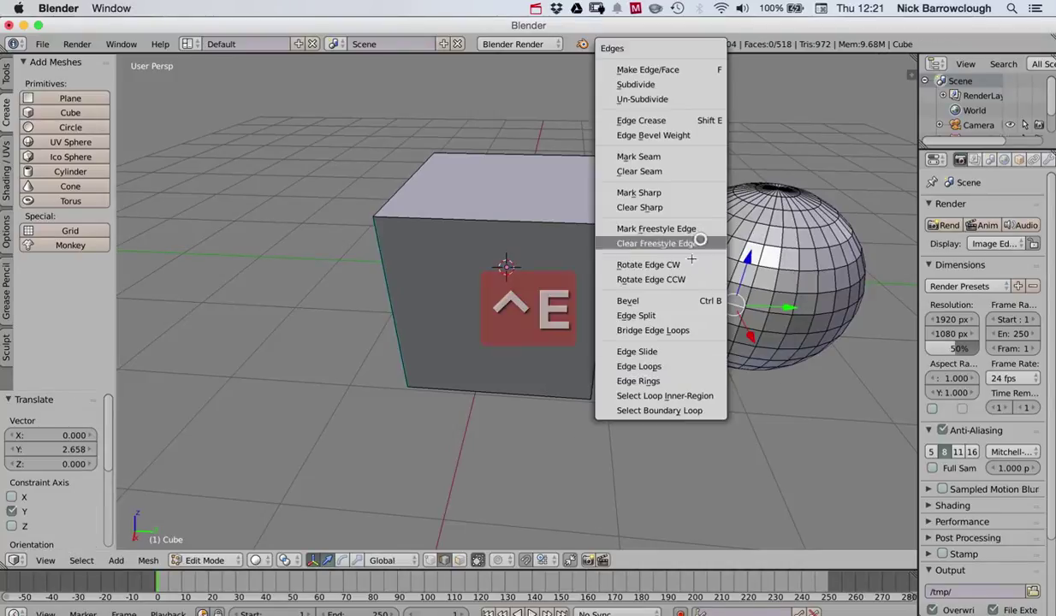
{"action": "left_click", "coordinate": [639, 367]}
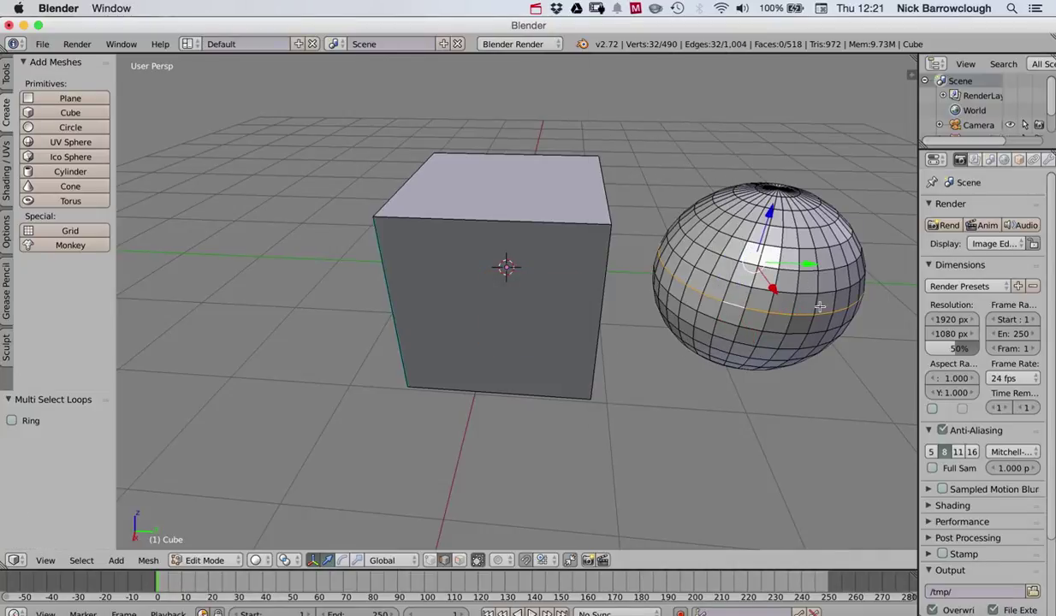
{"action": "right_click", "coordinate": [730, 325], "text": "shift"}
{"action": "key", "text": "w"}
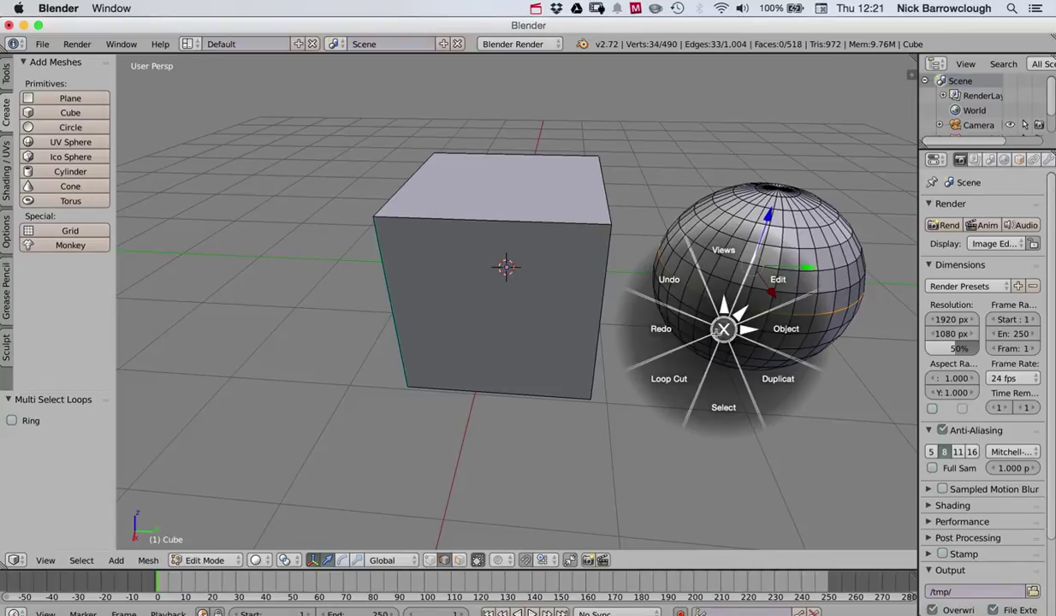
{"action": "left_click", "coordinate": [779, 282]}
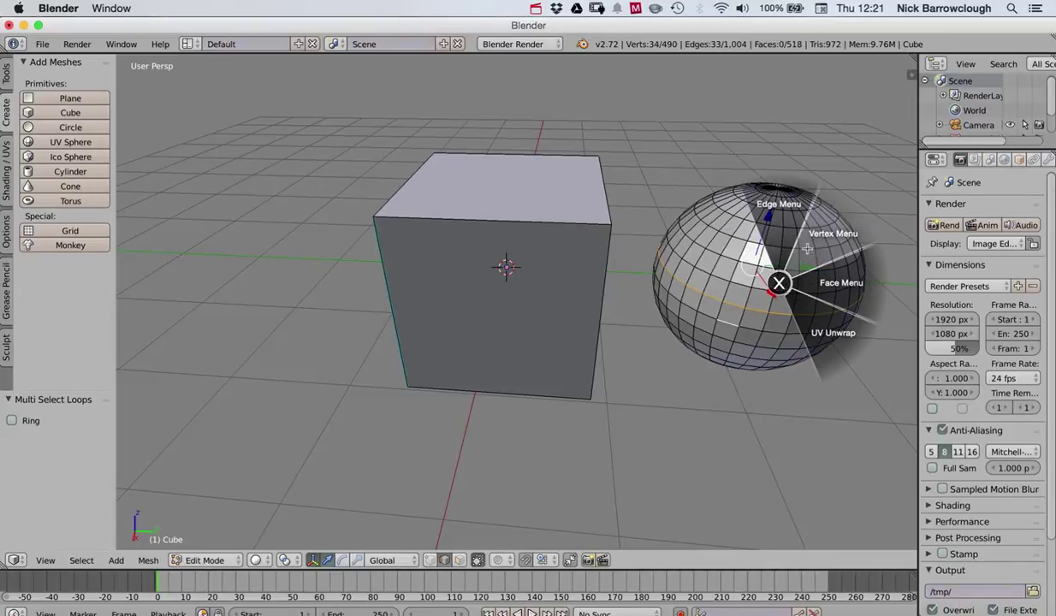
{"action": "left_click", "coordinate": [786, 213]}
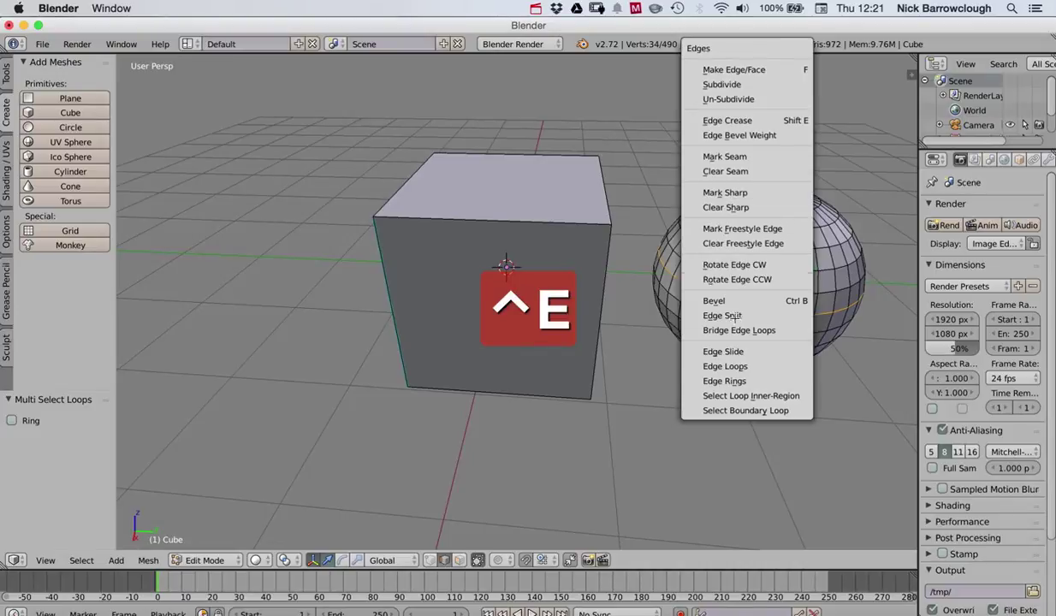
{"action": "left_click", "coordinate": [732, 363]}
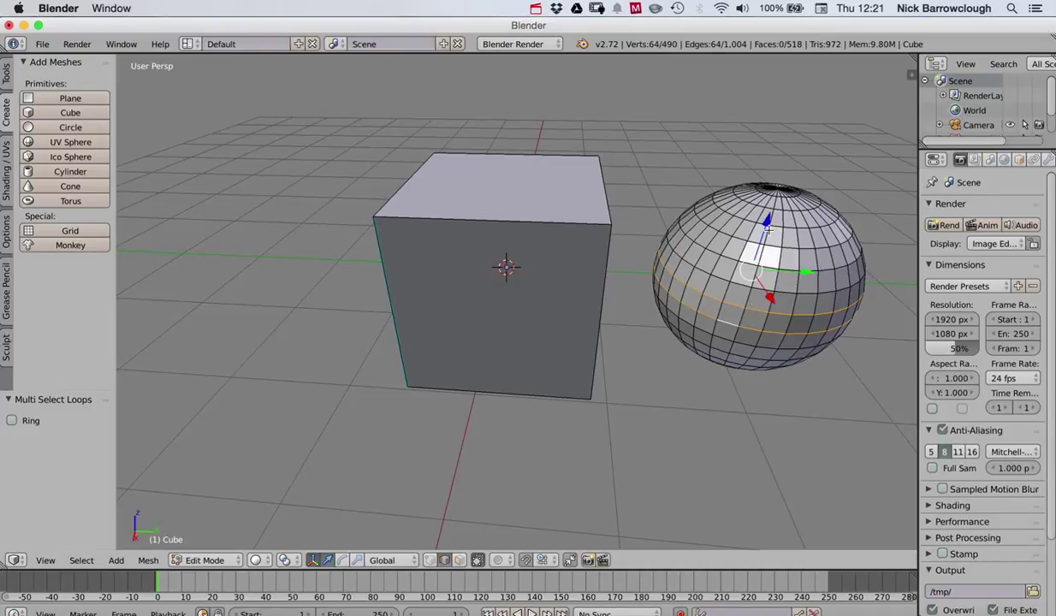
- Select the ring of edges crossing the loop with Edge Menu > Edge Rings
{"action": "key", "text": "w"}
{"action": "left_click", "coordinate": [813, 203]}
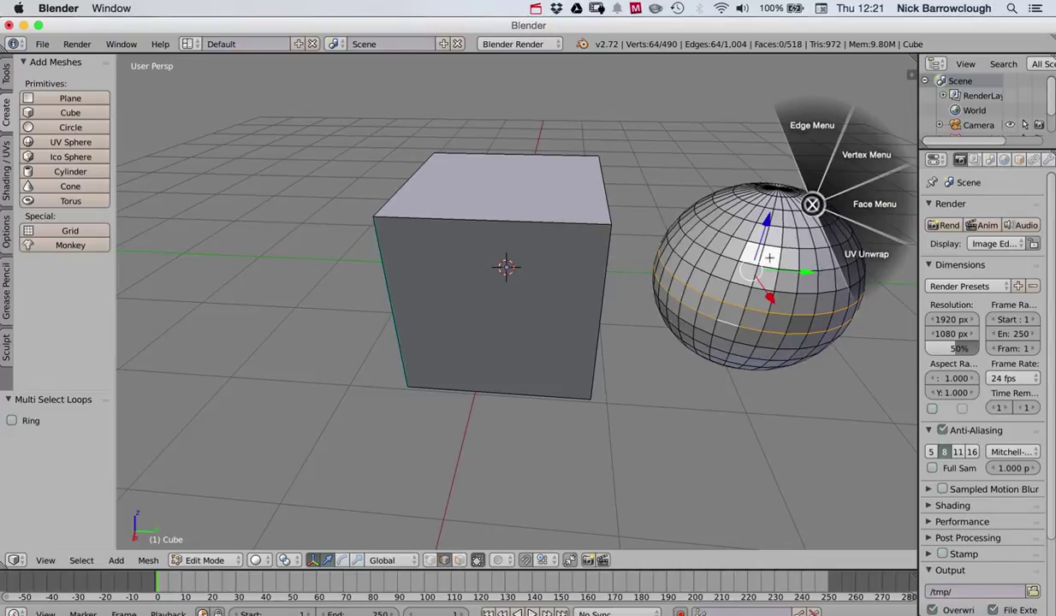
{"action": "key", "text": "ctrl+e"}
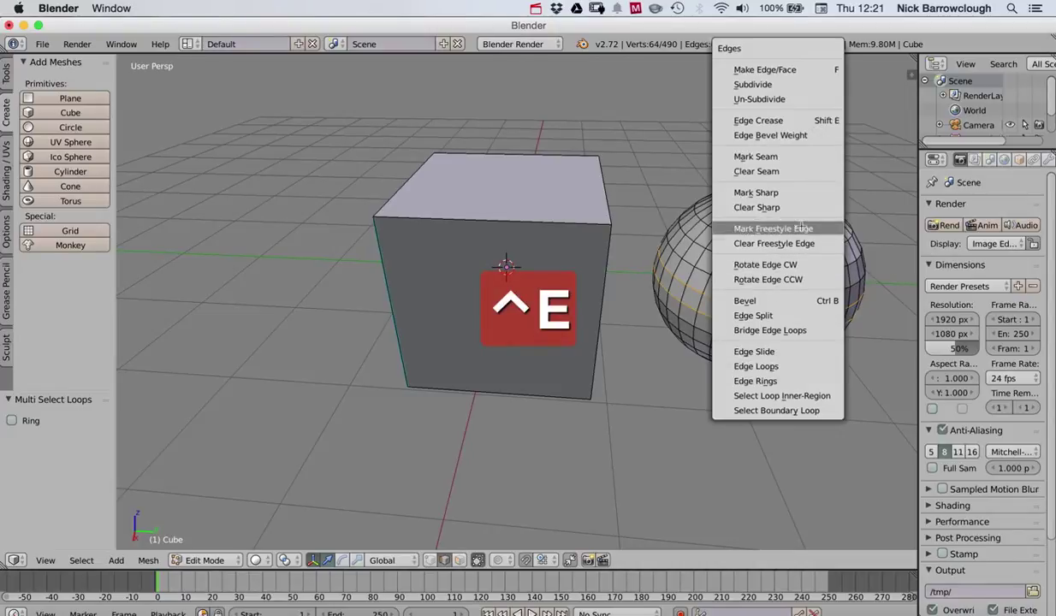
{"action": "left_click", "coordinate": [778, 381]}
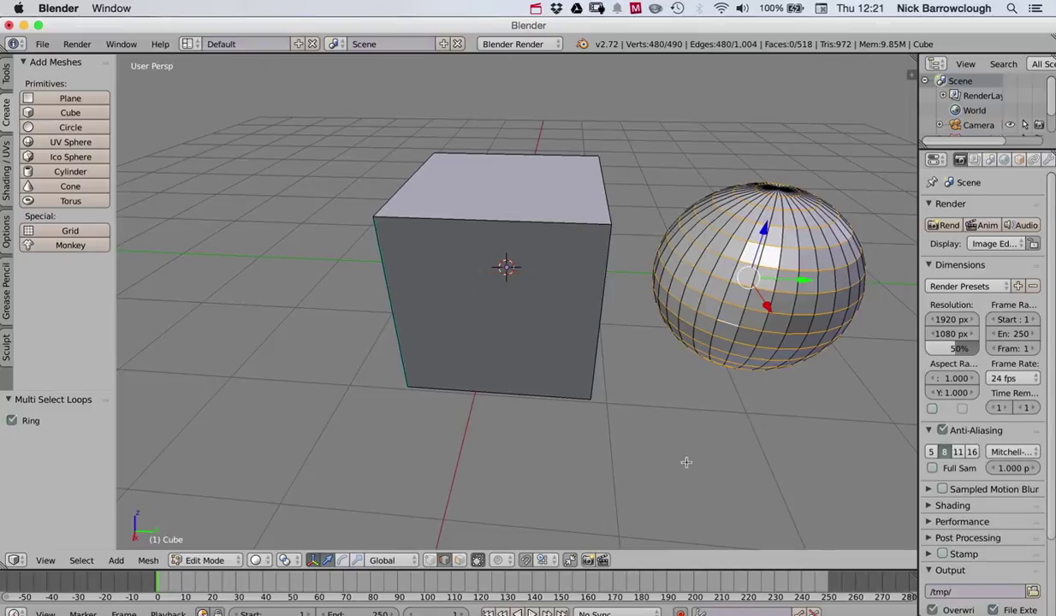
- Move the edge ring along Y, settling at -0.026
{"action": "key", "text": "g"}
{"action": "key", "text": "x"}
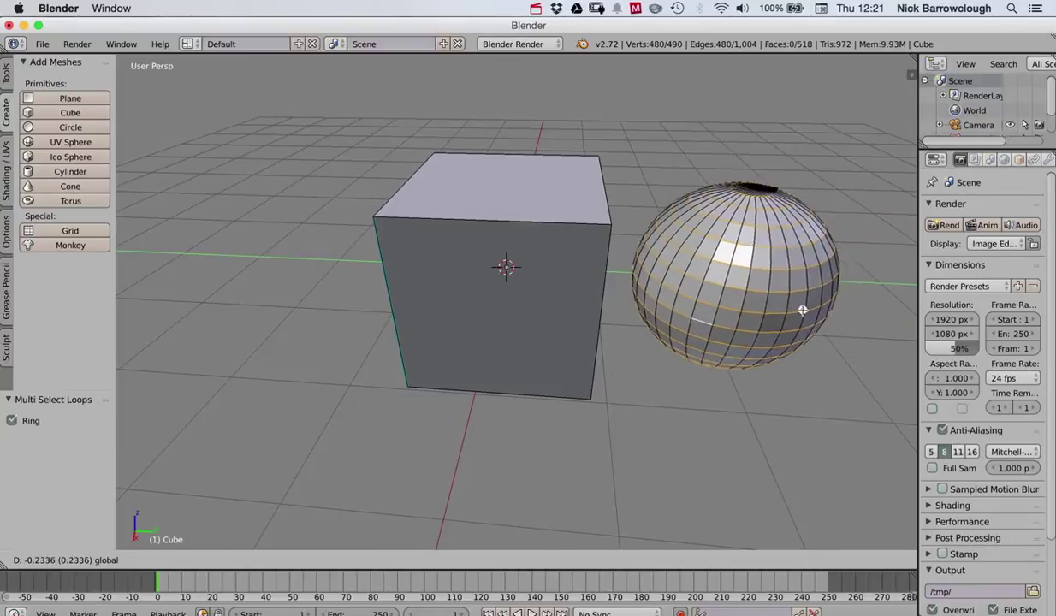
{"action": "key", "text": "y"}
{"action": "left_click", "coordinate": [820, 325]}
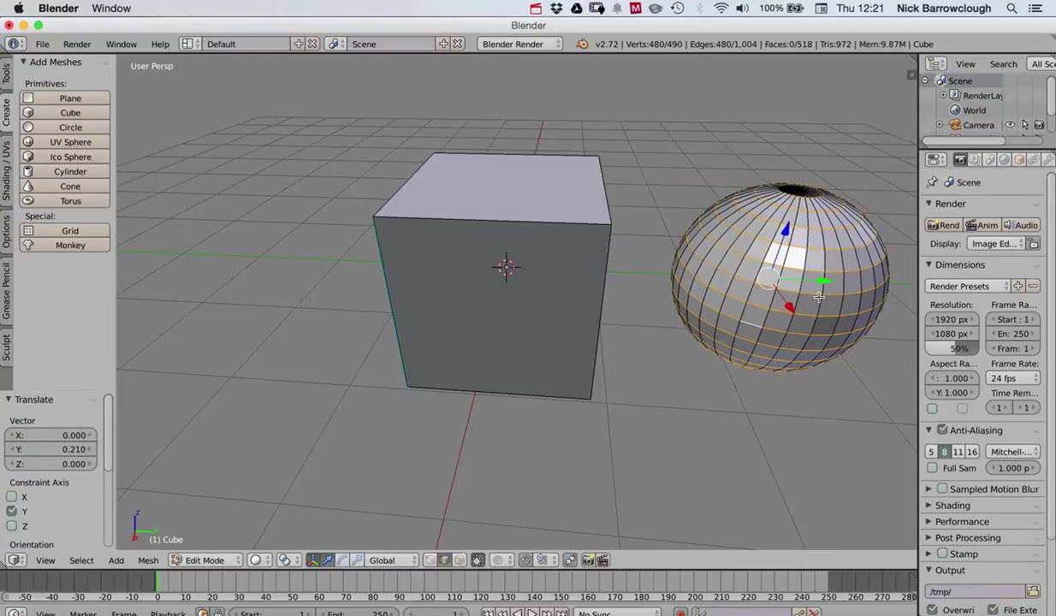
{"action": "key", "text": "g"}
{"action": "key", "text": "y"}
{"action": "left_click", "coordinate": [806, 209]}
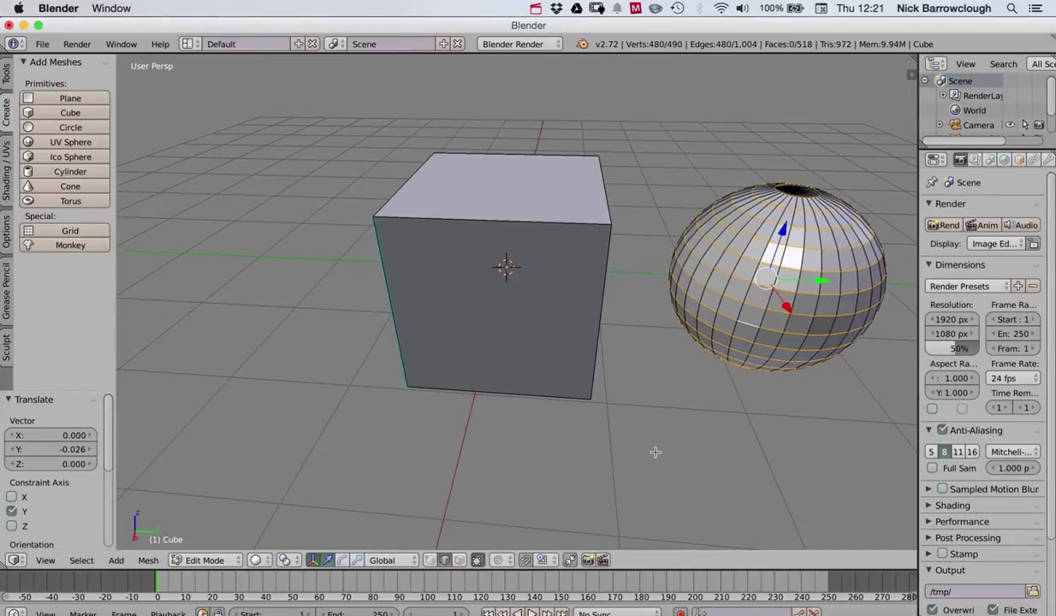
- Switch through Front, Right and Top orthographic views from the radial Views pie
{"action": "key", "text": "space"}
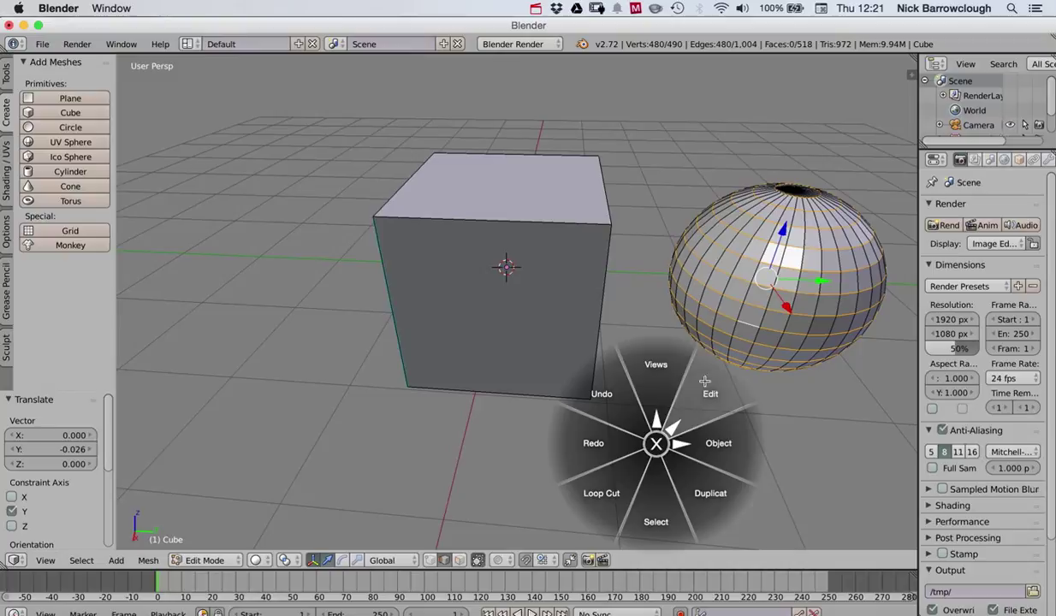
{"action": "left_click", "coordinate": [655, 366]}
{"action": "left_click", "coordinate": [646, 297]}
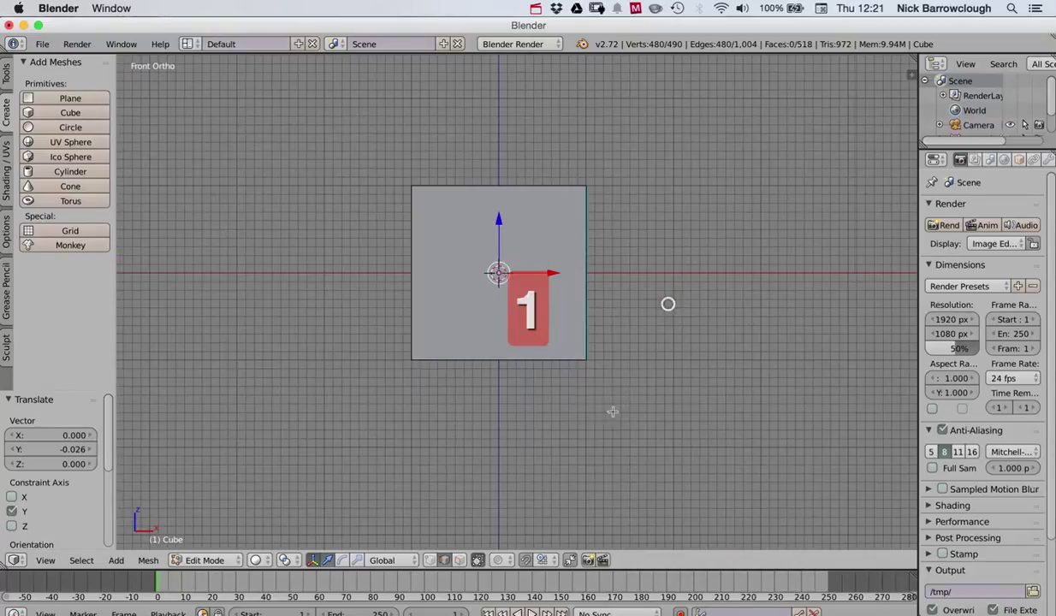
{"action": "key", "text": "space"}
{"action": "left_click", "coordinate": [664, 267]}
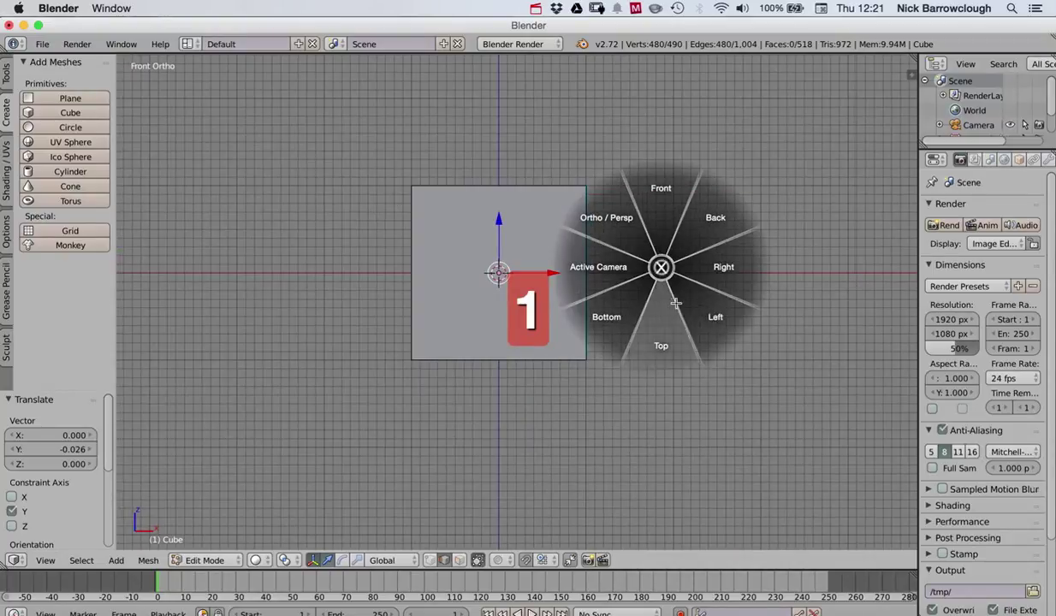
{"action": "left_click", "coordinate": [736, 272]}
{"action": "key", "text": "space"}
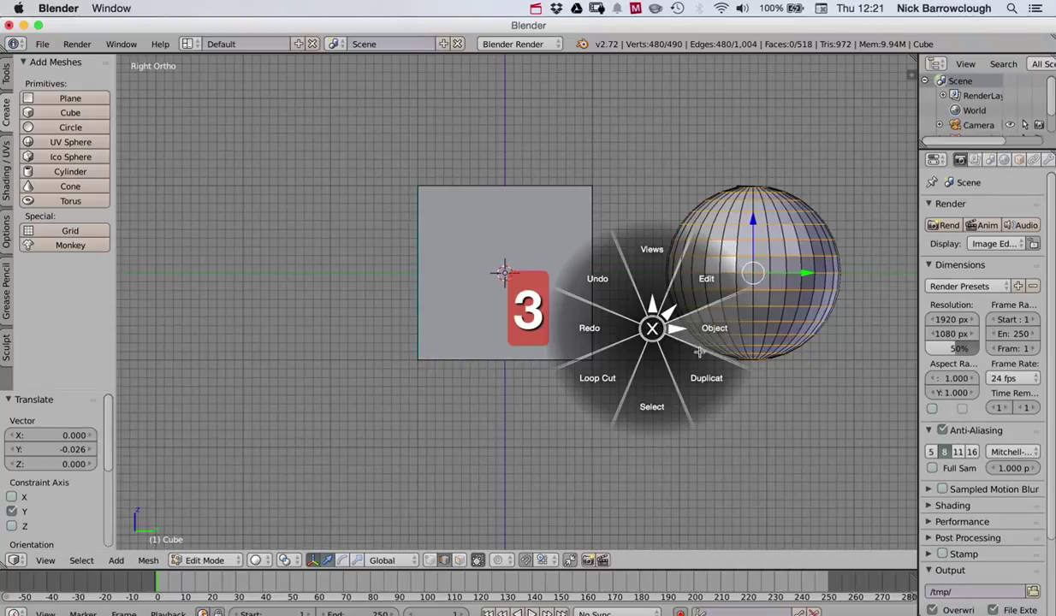
{"action": "left_click", "coordinate": [664, 261]}
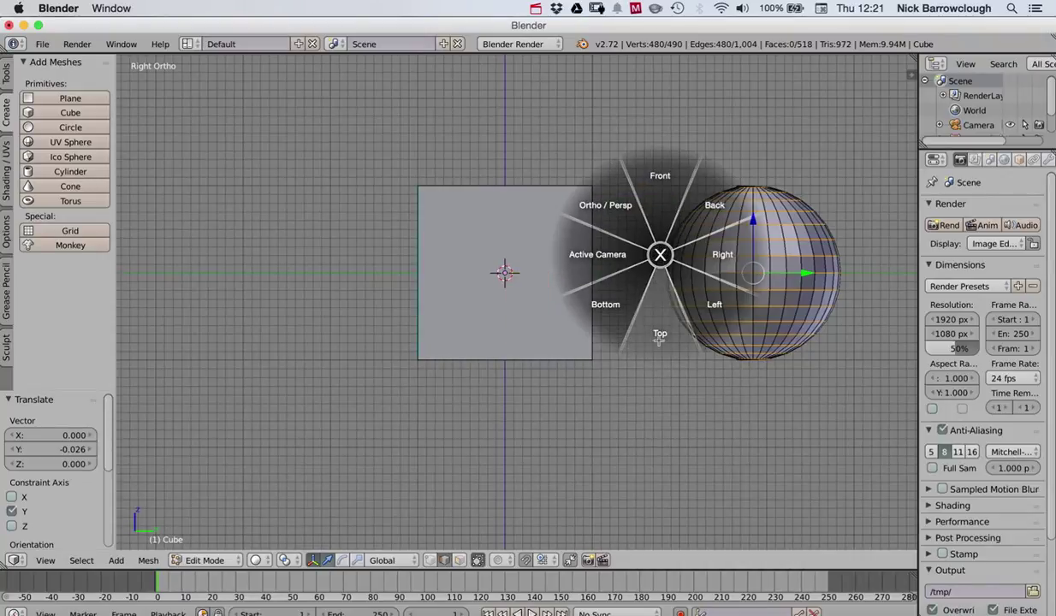
{"action": "left_click", "coordinate": [659, 331]}
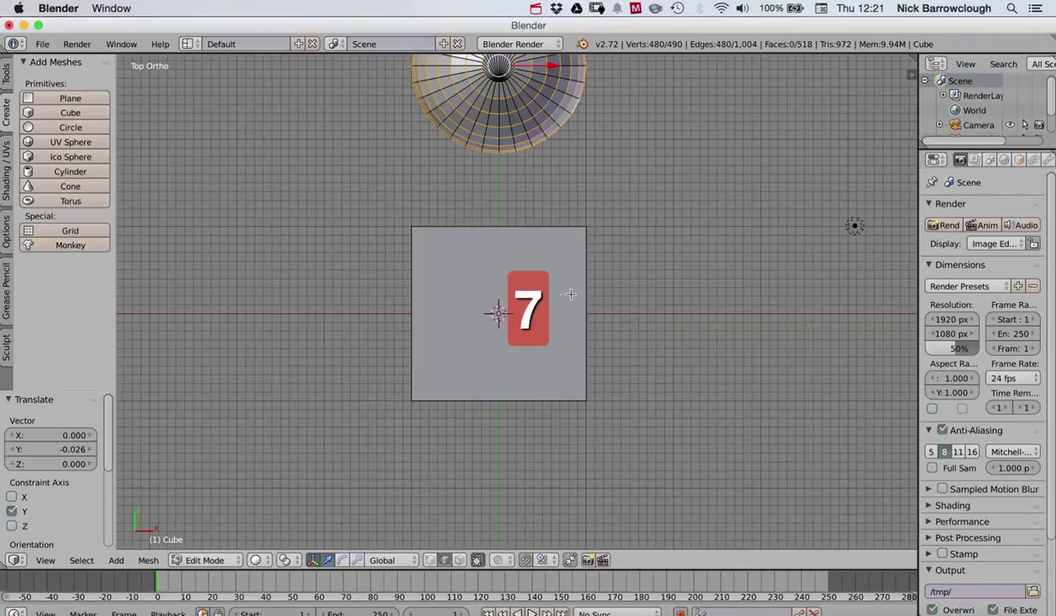
- Orbit back into a perspective view, then briefly open and close the Wacom tablet settings
{"action": "middle_click_drag", "start_coordinate": [570, 295], "coordinate": [526, 243]}
{"action": "scroll", "coordinate": [607, 301], "scroll_direction": "down", "scroll_amount": 10}
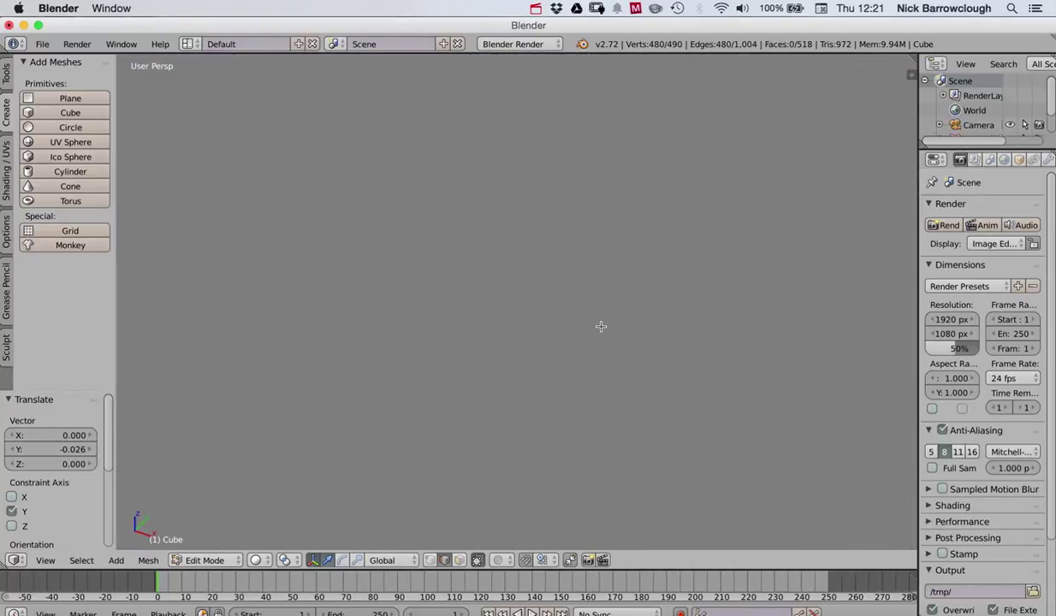
{"action": "middle_click_drag", "start_coordinate": [603, 344], "coordinate": [633, 358]}
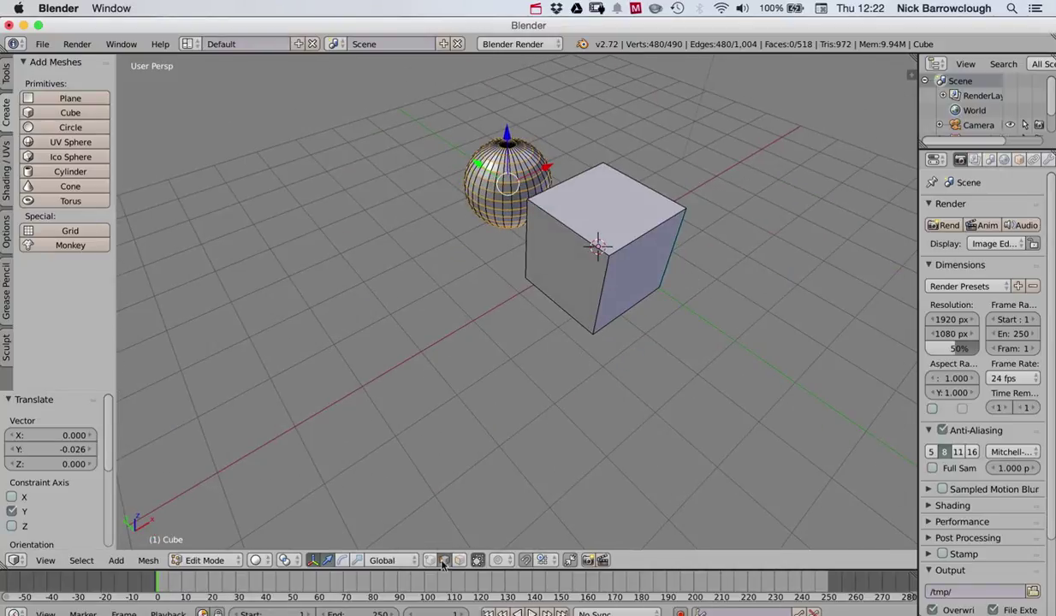
{"action": "left_click", "coordinate": [373, 602]}
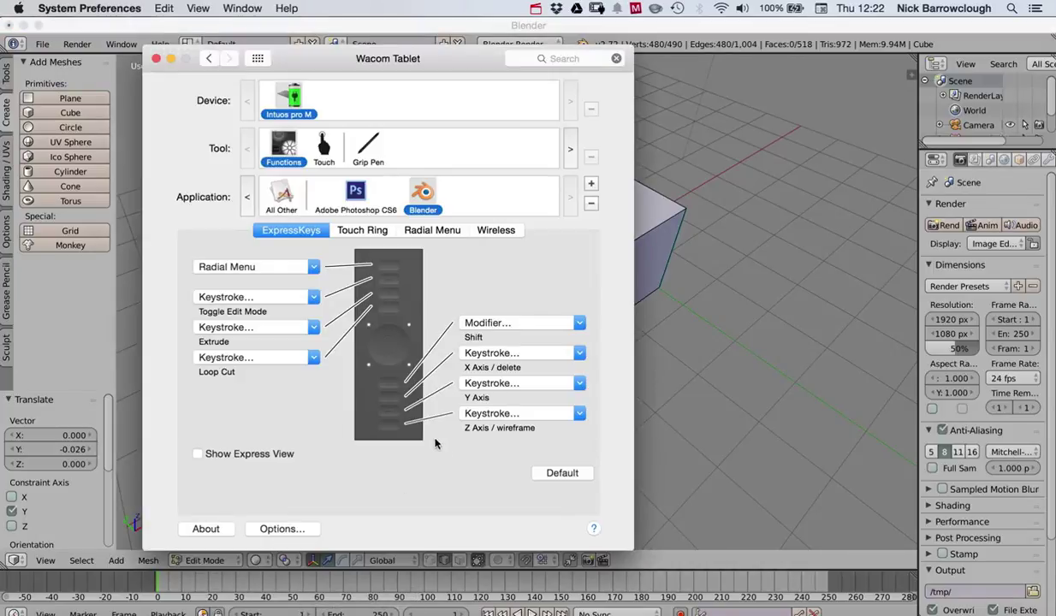
{"action": "left_click", "coordinate": [681, 331]}
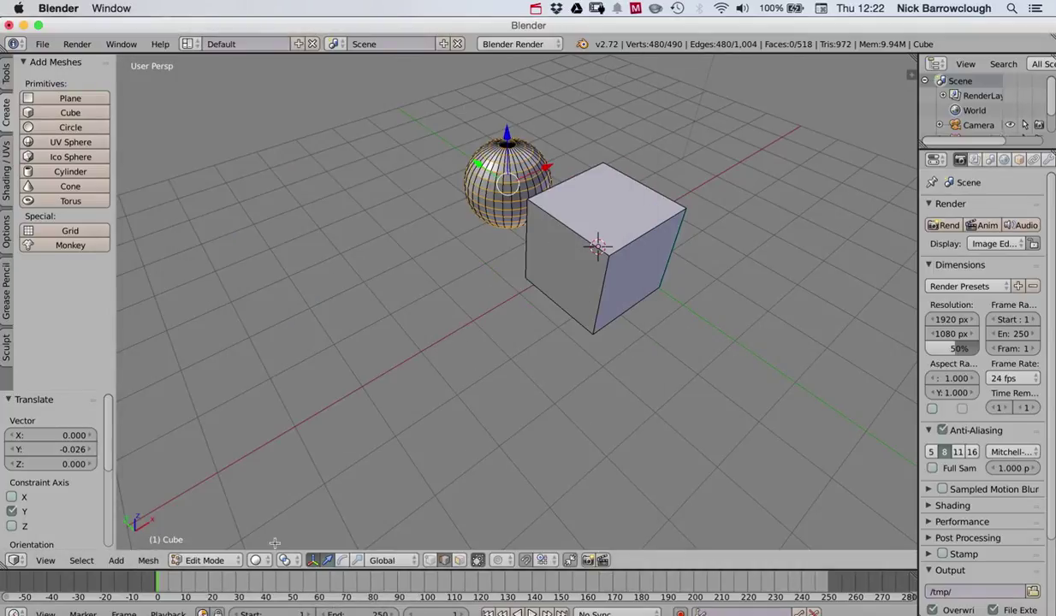
- Return to Object Mode and delete the cube and sphere
{"action": "left_click", "coordinate": [205, 560]}
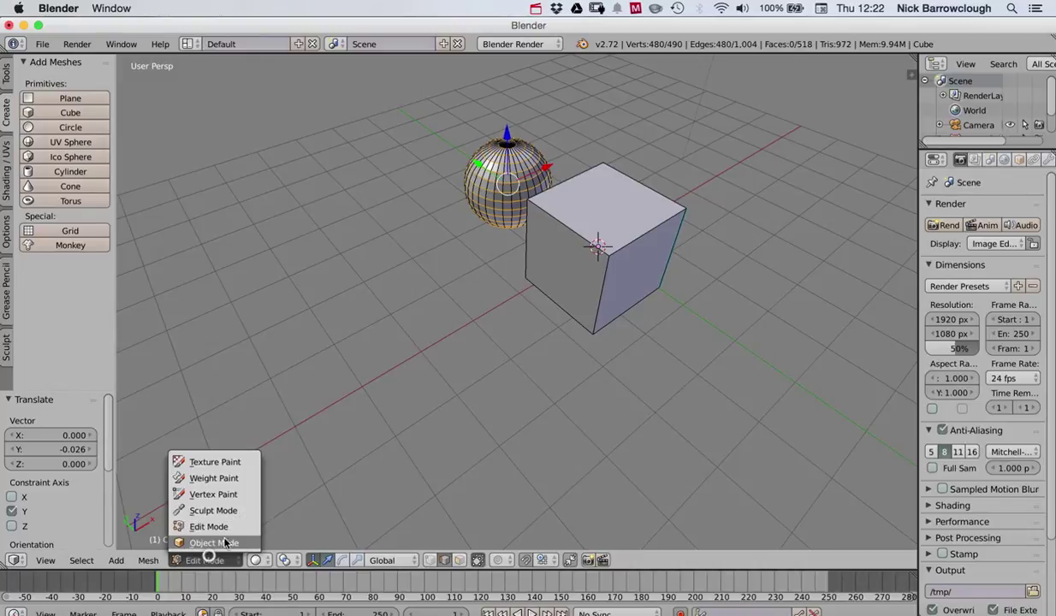
{"action": "left_click", "coordinate": [224, 543]}
{"action": "left_click_drag", "start_coordinate": [565, 224], "coordinate": [548, 272]}
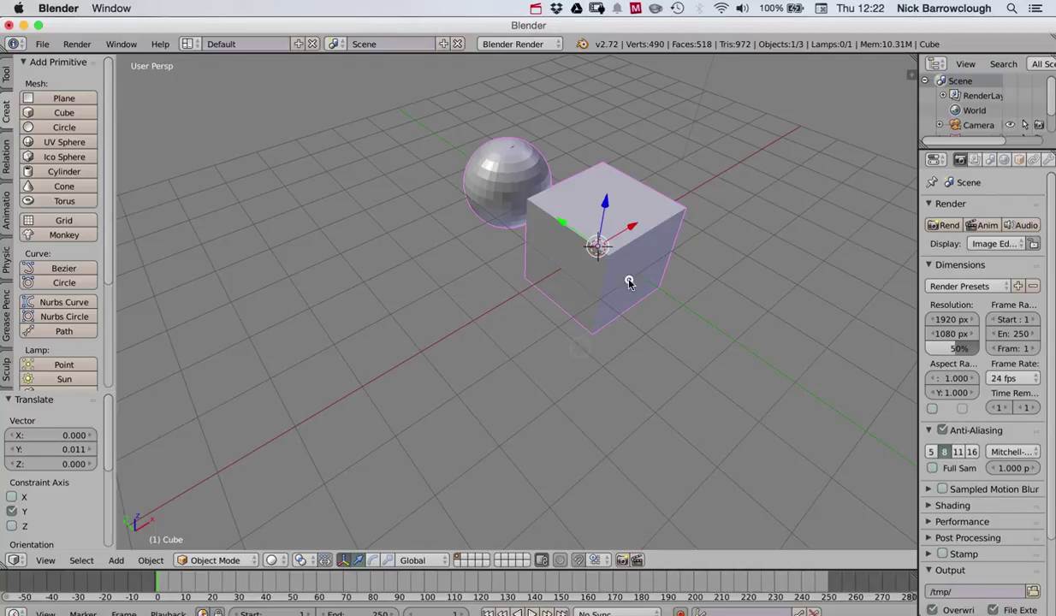
{"action": "key", "text": "x"}
{"action": "left_click", "coordinate": [590, 317]}
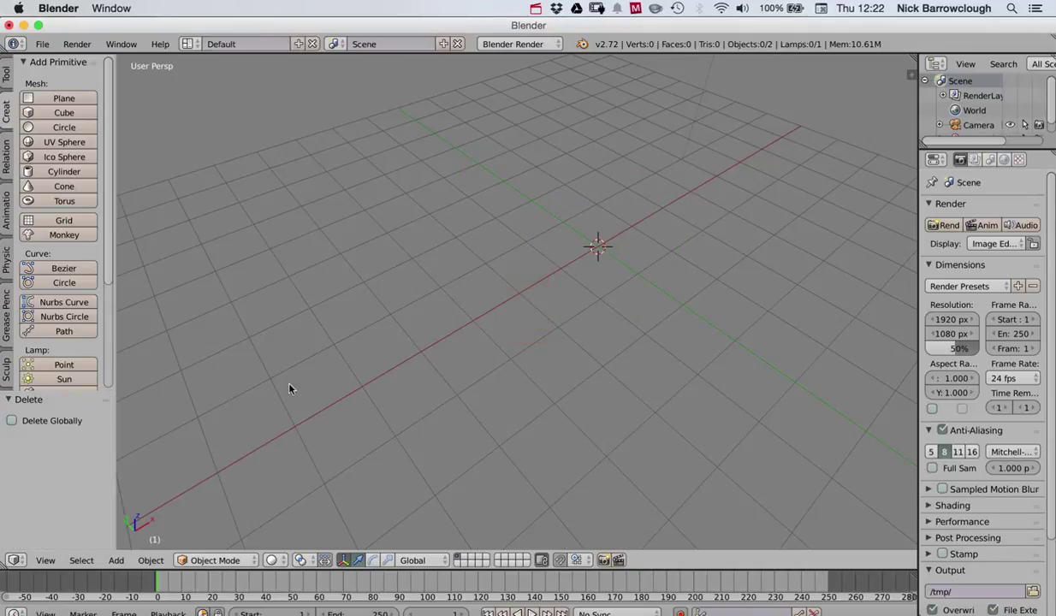
- Add a new 32-segment, 16-ring UV sphere at the origin and pan to centre it
{"action": "left_click", "coordinate": [65, 143]}
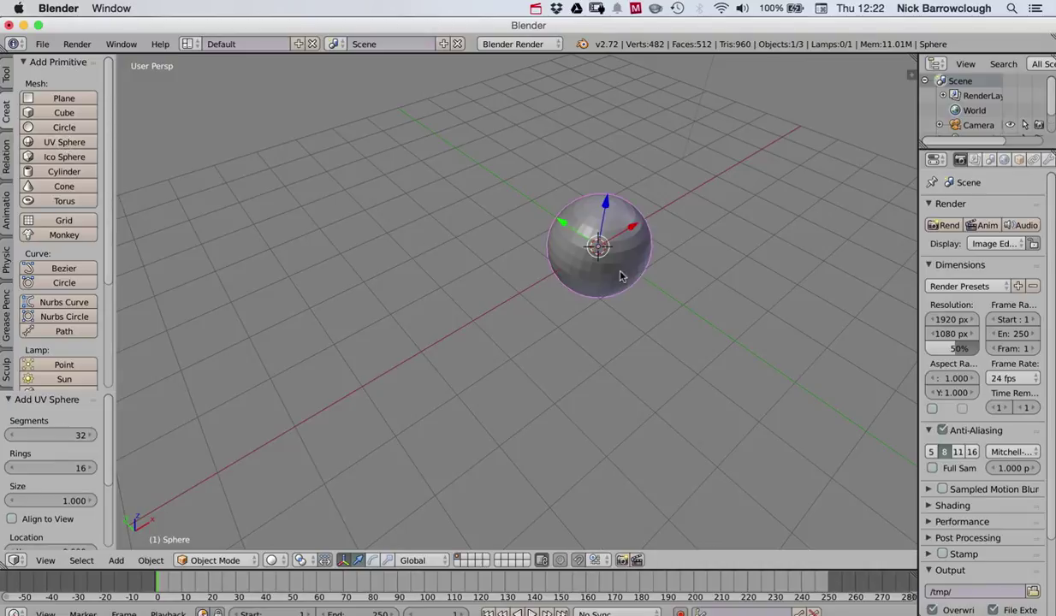
{"action": "scroll", "coordinate": [606, 236], "scroll_direction": "down", "scroll_amount": 6}
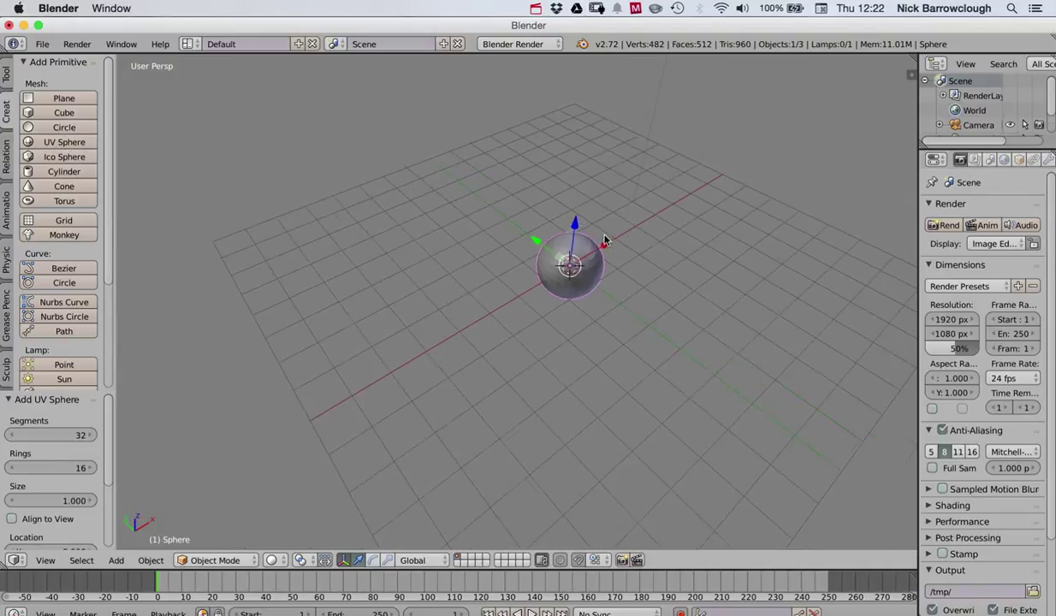
{"action": "scroll", "coordinate": [606, 239], "scroll_direction": "up", "scroll_amount": 12}
{"action": "scroll", "coordinate": [613, 261], "scroll_direction": "up", "scroll_amount": 4}
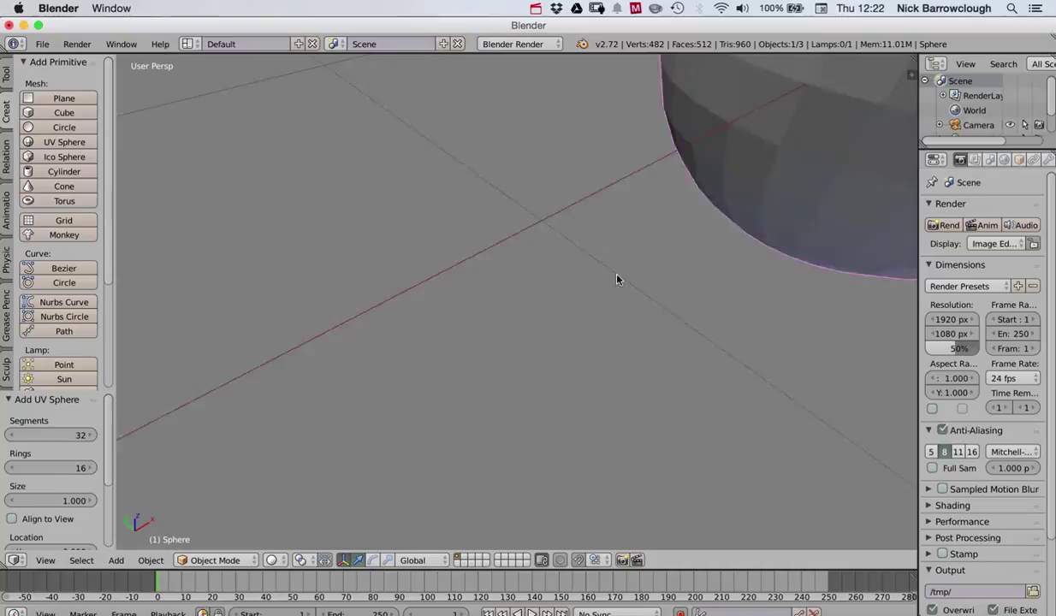
{"action": "scroll", "coordinate": [621, 285], "scroll_direction": "down", "scroll_amount": 8}
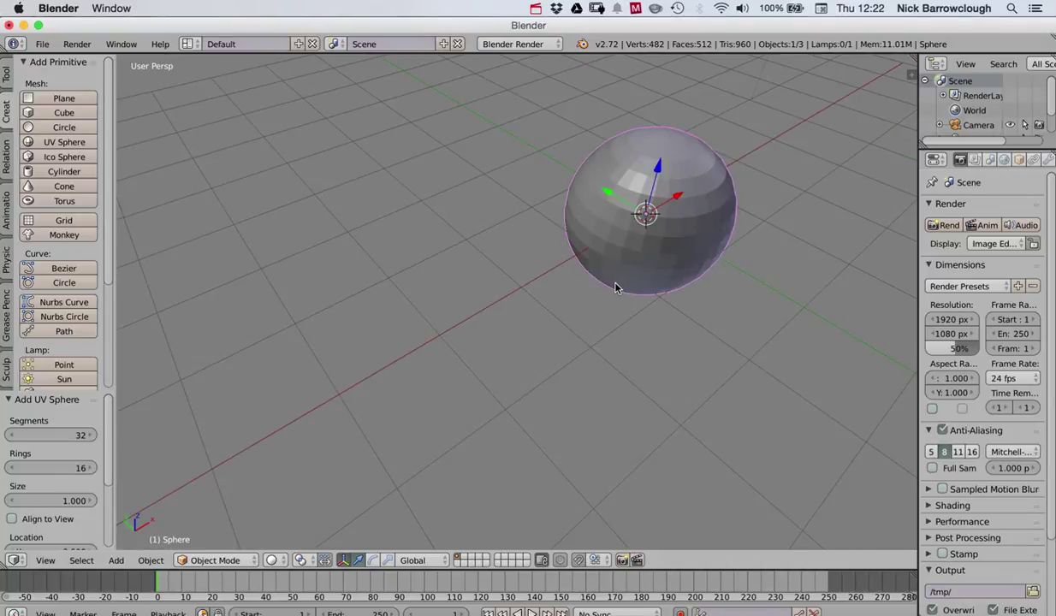
{"action": "middle_click_drag", "start_coordinate": [616, 287], "coordinate": [535, 318], "text": "shift"}
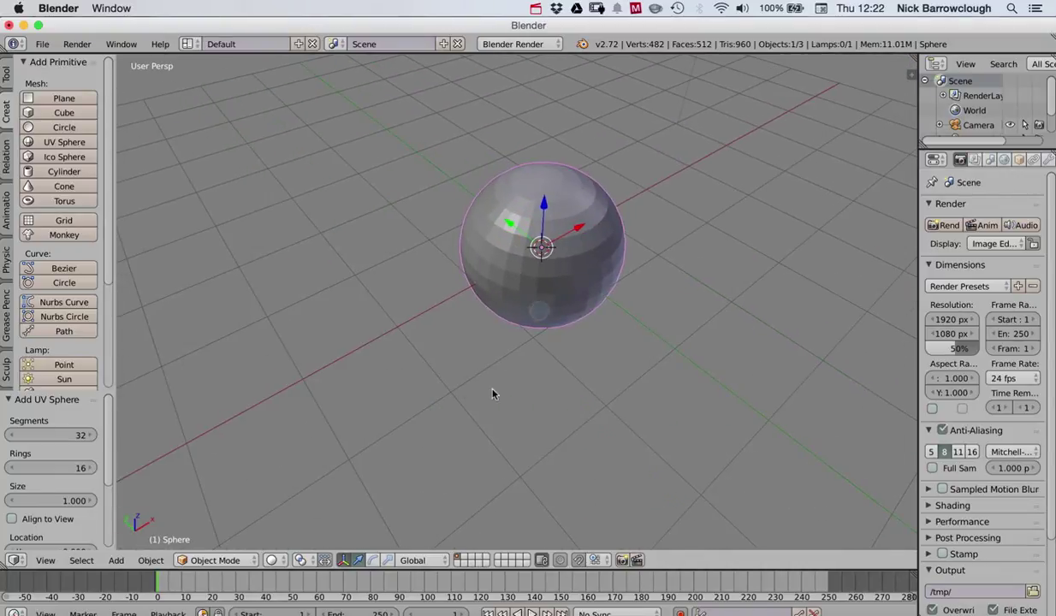
- Enter Edit Mode, add a Ctrl+R loop cut around the sphere, and start extruding it
{"action": "key", "text": "Tab"}
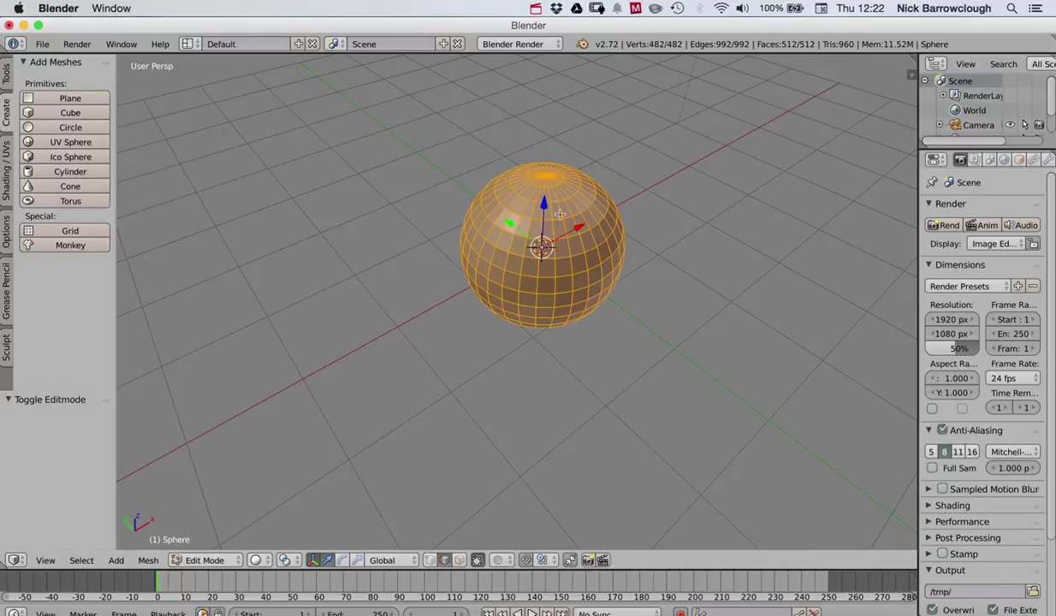
{"action": "right_click", "coordinate": [529, 297]}
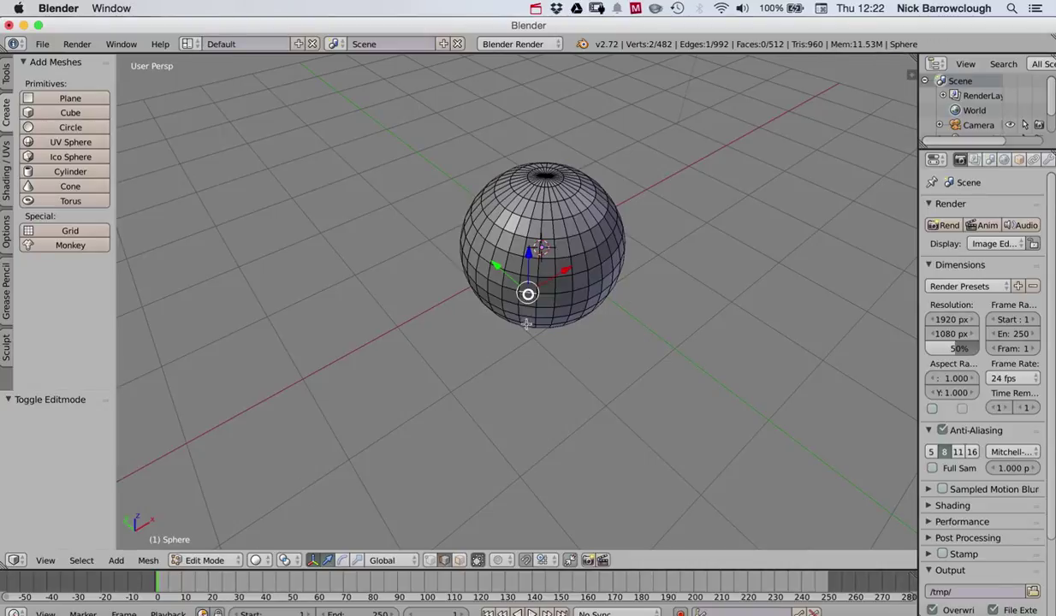
{"action": "key", "text": "ctrl+r"}
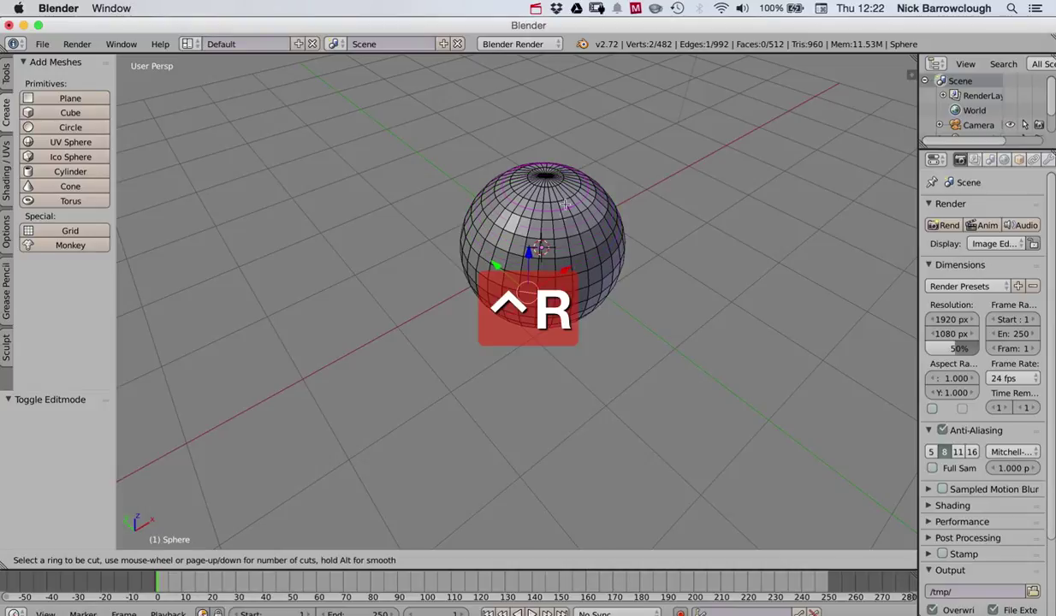
{"action": "left_click", "coordinate": [566, 280]}
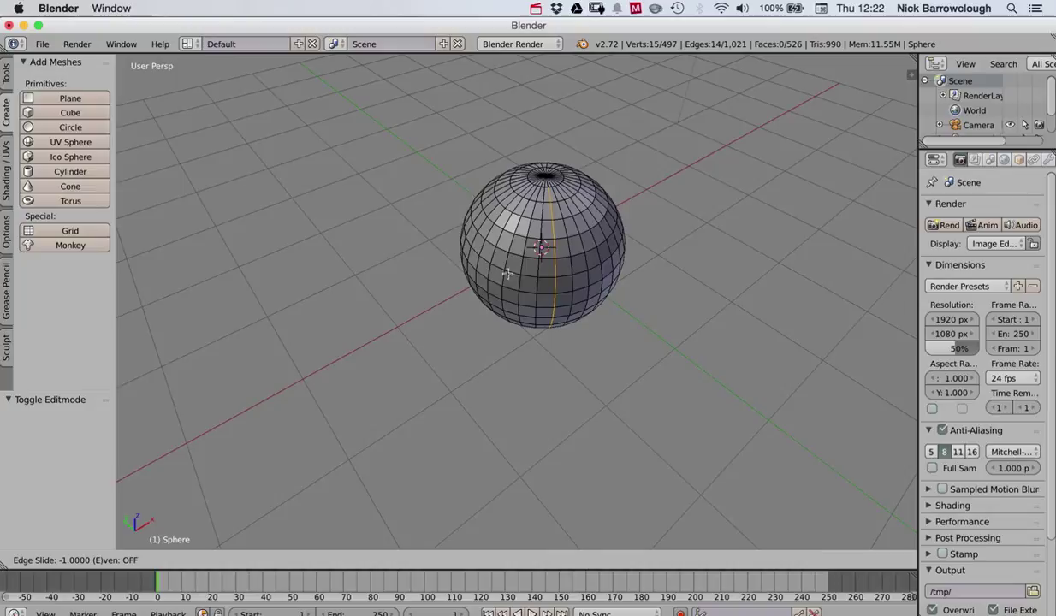
{"action": "left_click", "coordinate": [565, 283]}
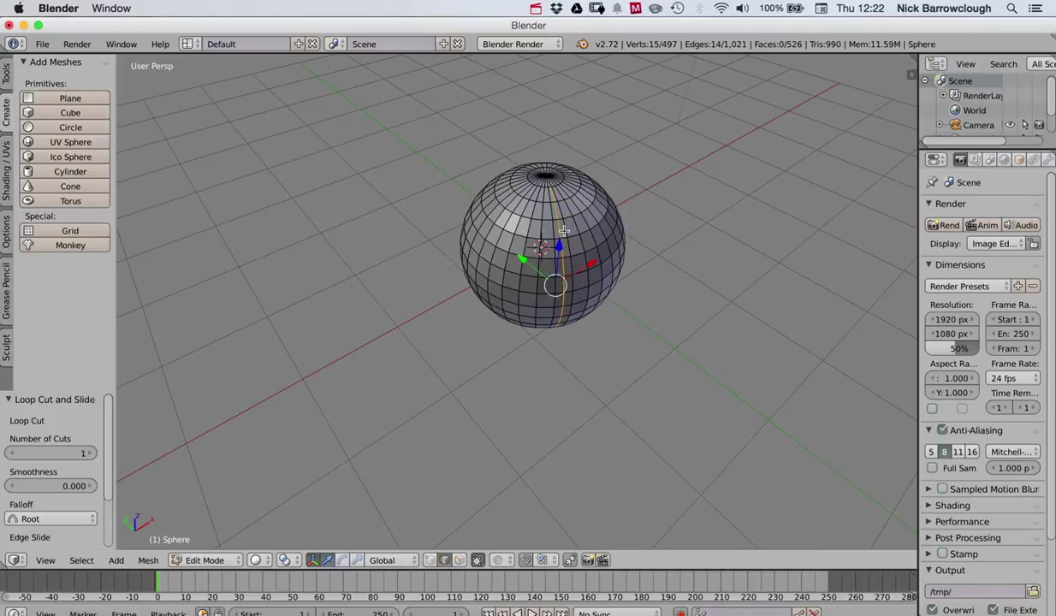
{"action": "key", "text": "e"}
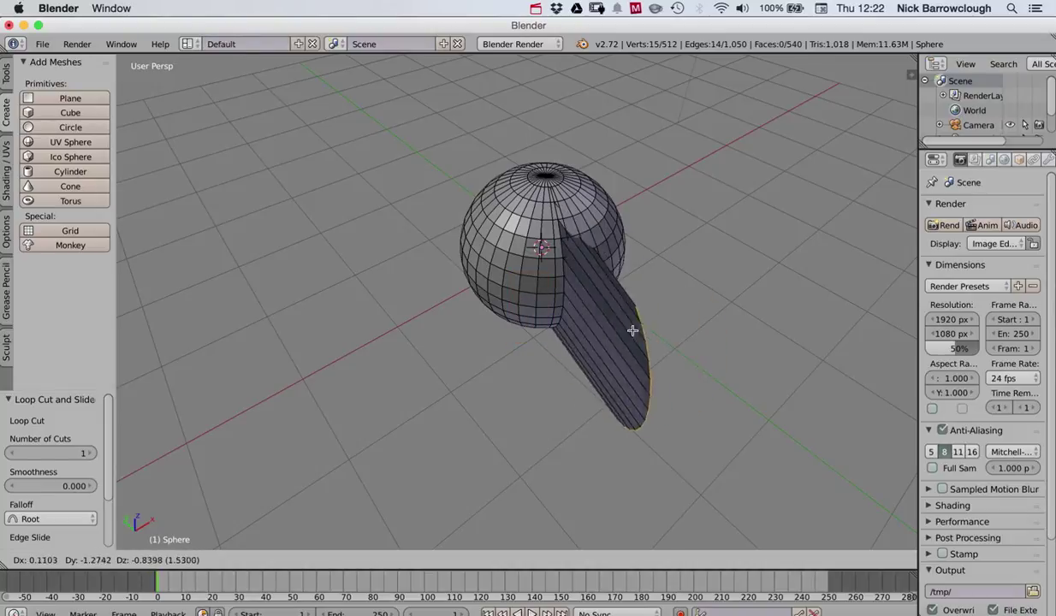
- Confirm the fin, switch to face select, and pick a face near the sphere's top
{"action": "left_click", "coordinate": [591, 325]}
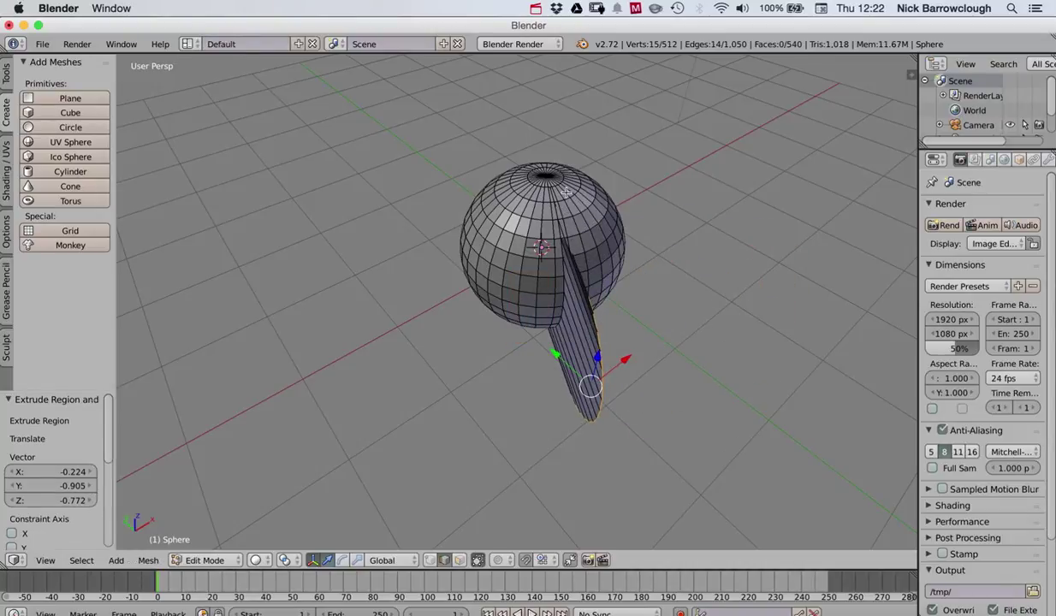
{"action": "left_click", "coordinate": [459, 560]}
{"action": "right_click_drag", "start_coordinate": [497, 215], "coordinate": [501, 221]}
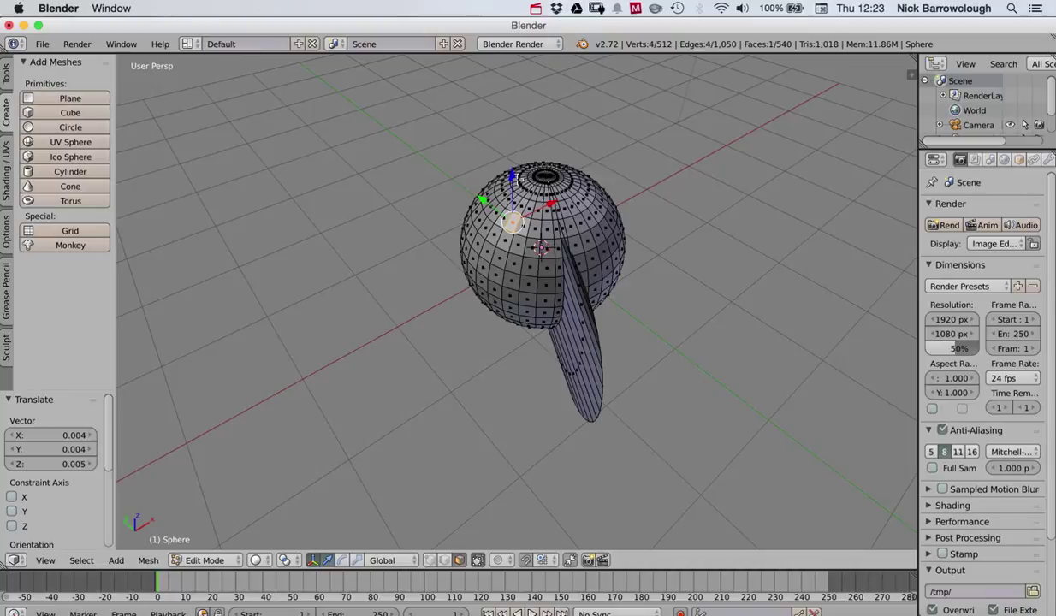
{"action": "mouse_move", "coordinate": [516, 178]}
{"action": "left_mouse_down"}
{"action": "mouse_move", "coordinate": [507, 169]}
{"action": "mouse_move", "coordinate": [513, 179]}
{"action": "left_mouse_up"}
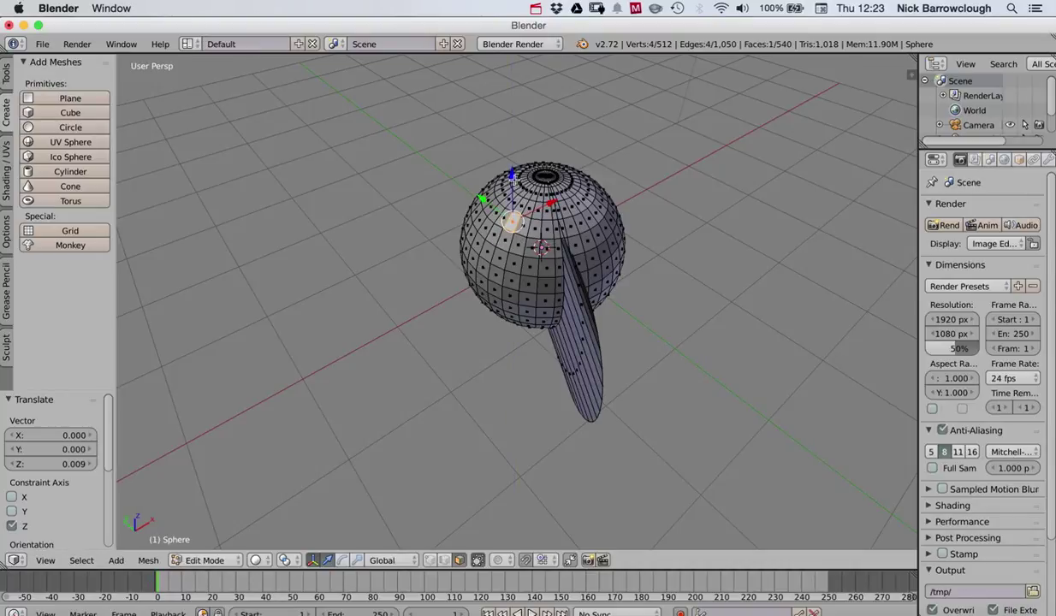
- Extrude that face 0.409 upward, constrained to the Z axis
{"action": "key", "text": "e"}
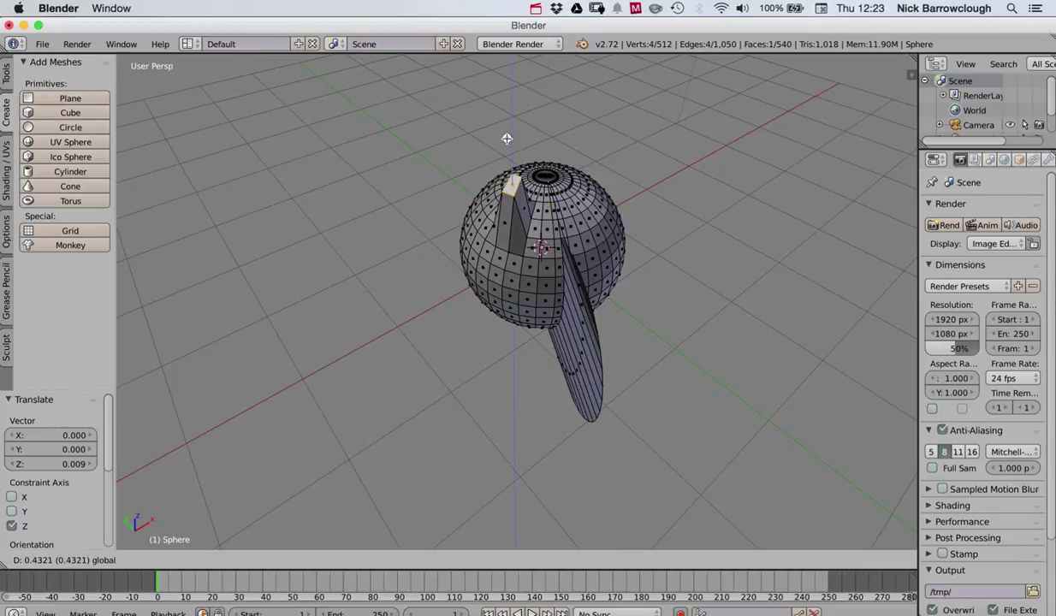
{"action": "key", "text": "x"}
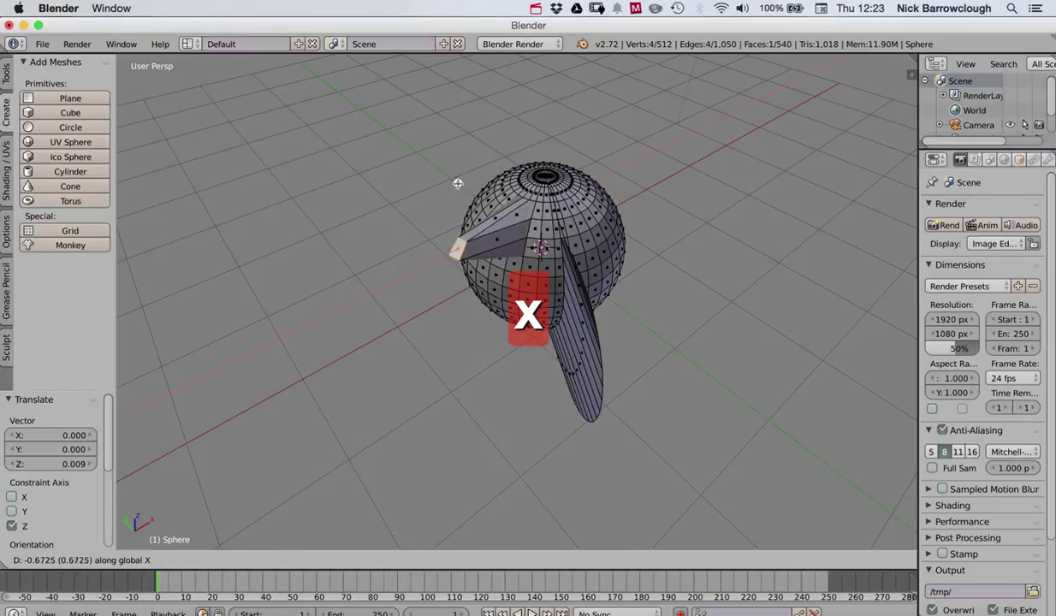
{"action": "key", "text": "y"}
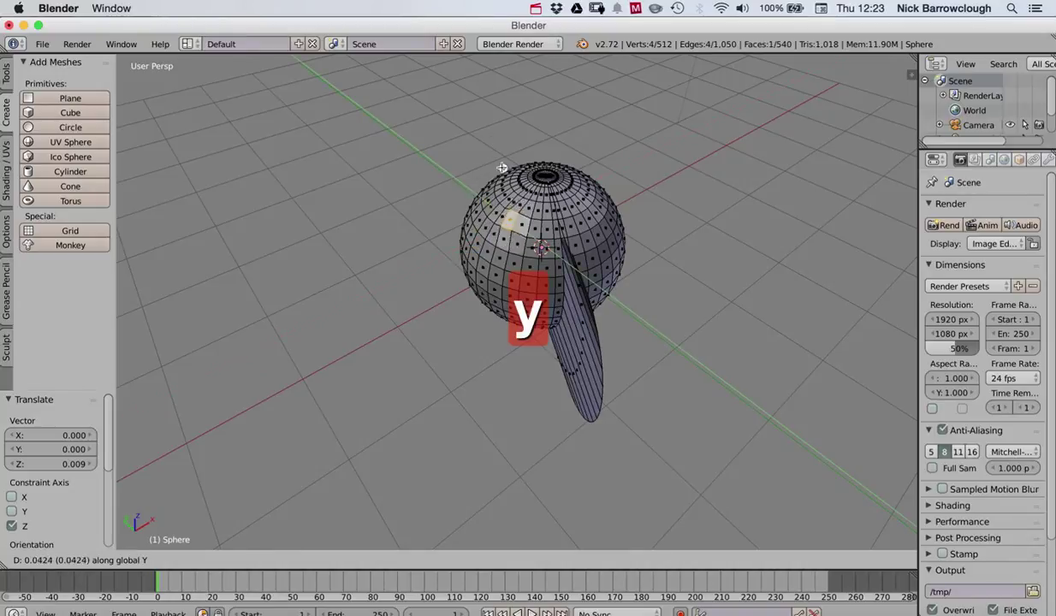
{"action": "key", "text": "z"}
{"action": "left_click", "coordinate": [497, 134]}
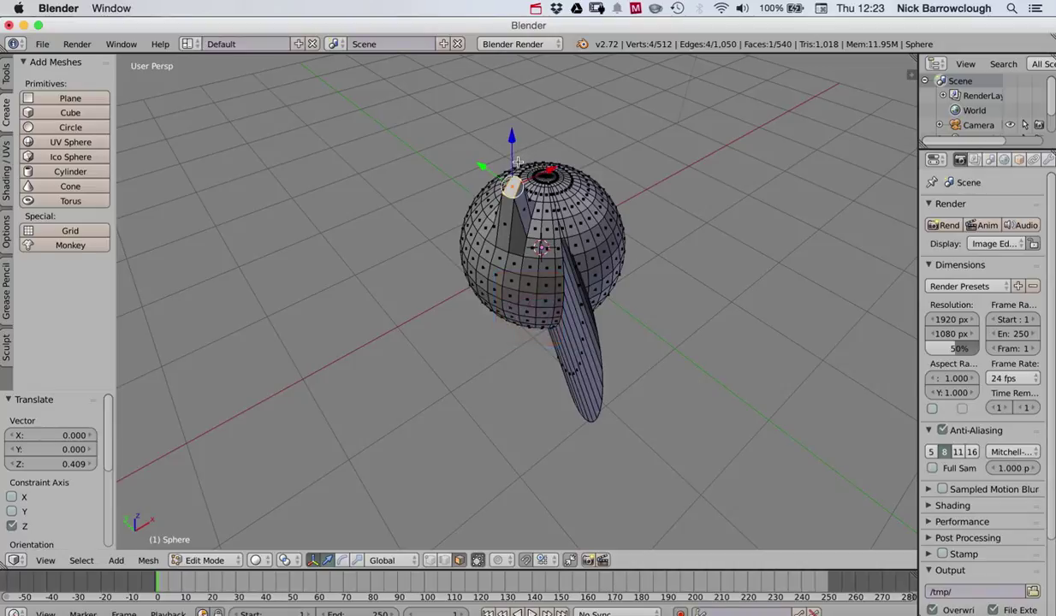
- Cancel the loop cut and extrude the top face once more
{"action": "key", "text": "ctrl+r"}
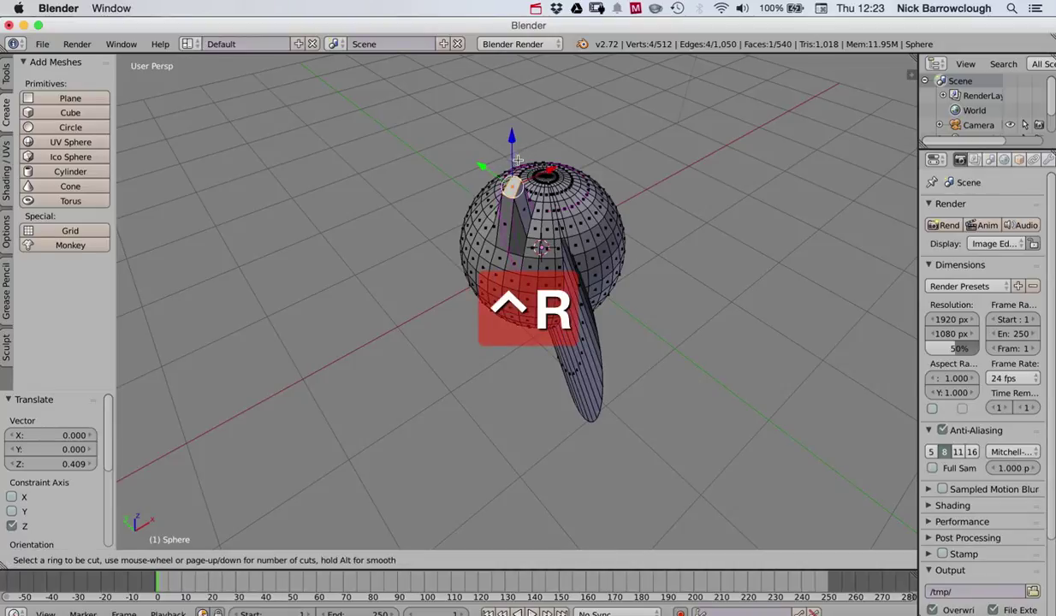
{"action": "key", "text": "e"}
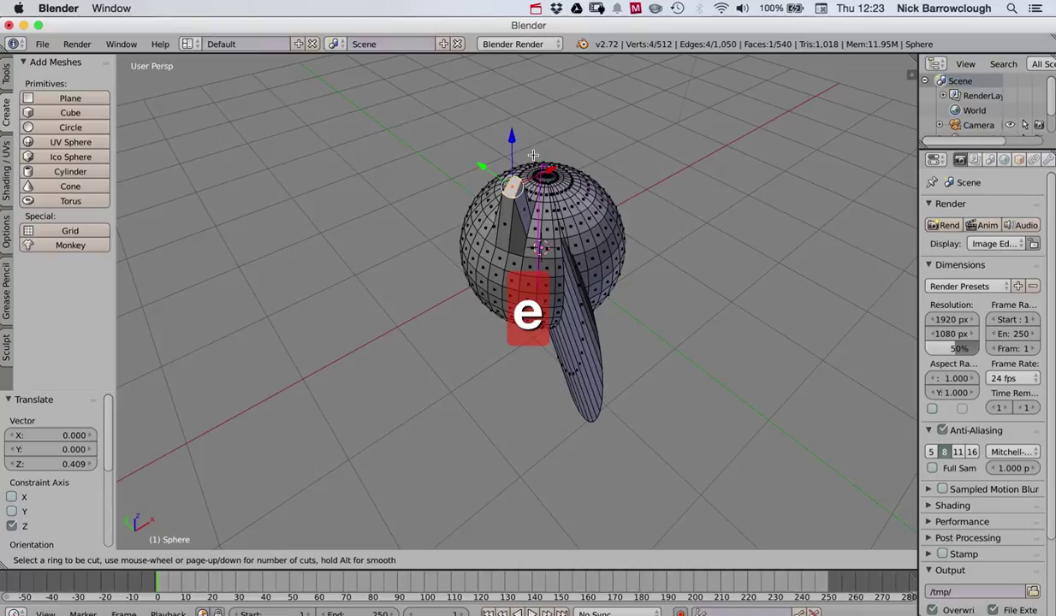
{"action": "right_click", "coordinate": [501, 159]}
{"action": "key", "text": "e"}
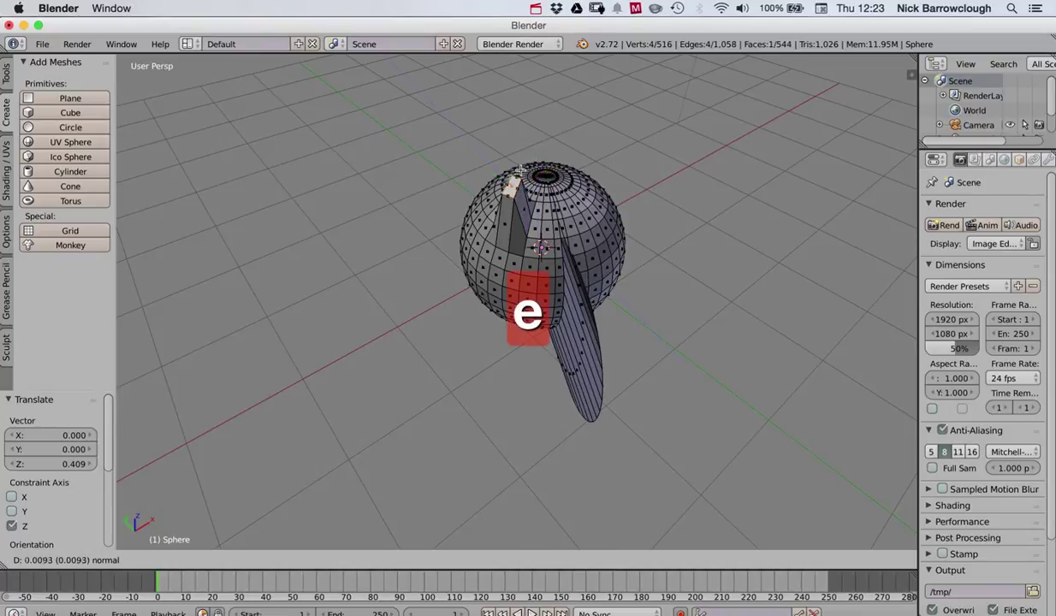
{"action": "left_click", "coordinate": [451, 169]}
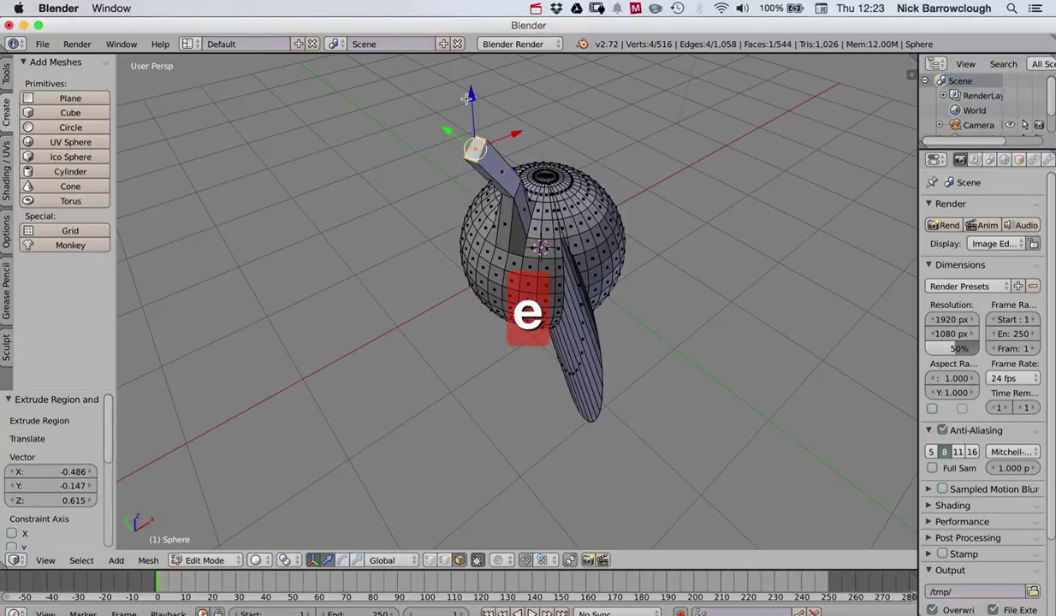
- Move the extruded end face -0.662 along Z, bending it into an arm
{"action": "left_click_drag", "start_coordinate": [467, 99], "coordinate": [451, 179]}
{"action": "key", "text": "x"}
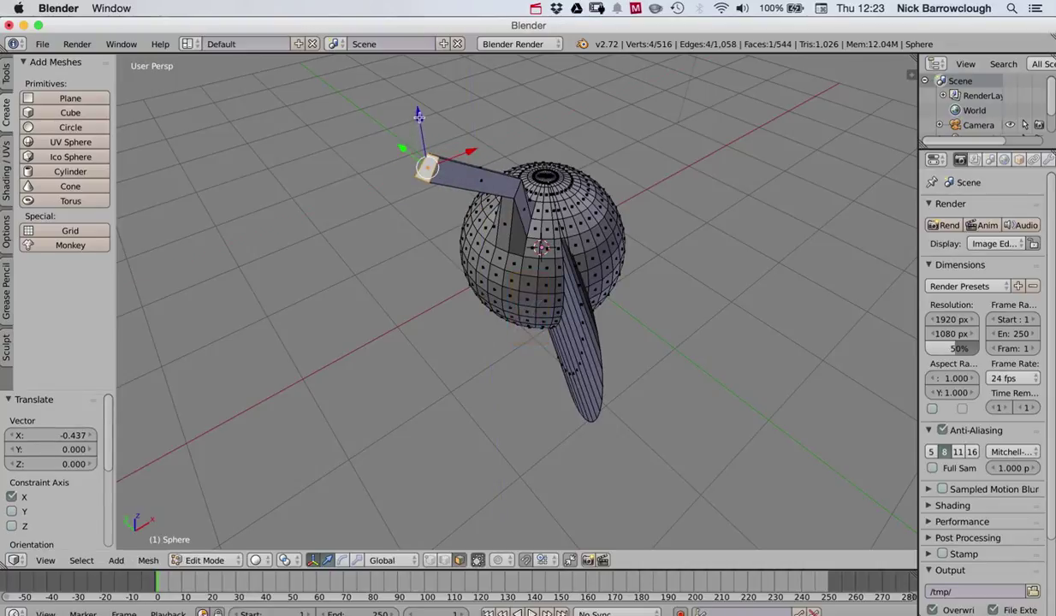
{"action": "key", "text": "g"}
{"action": "key", "text": "y"}
{"action": "key", "text": "z"}
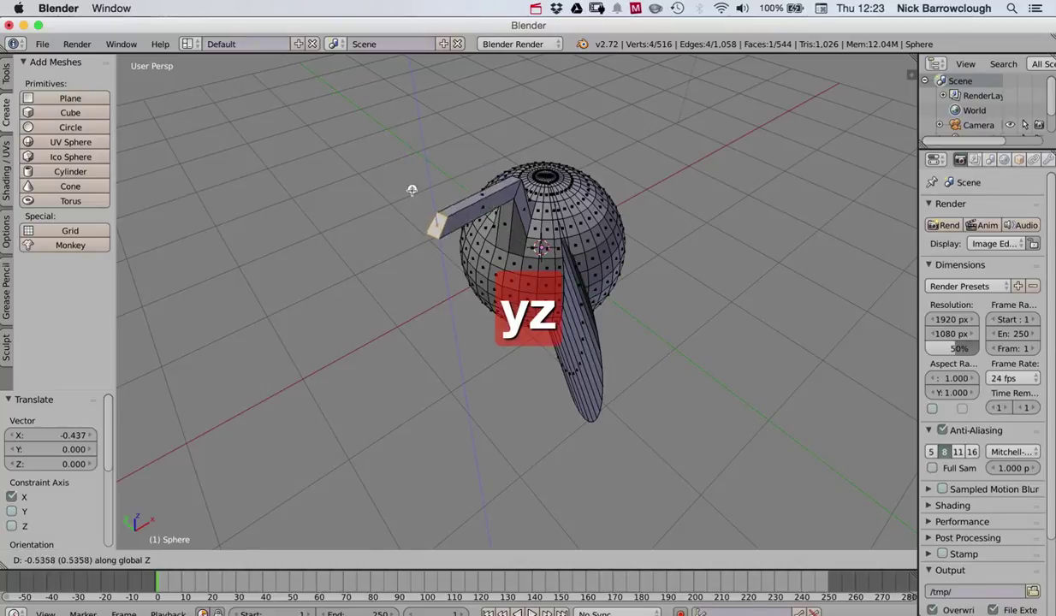
{"action": "left_click", "coordinate": [411, 190]}
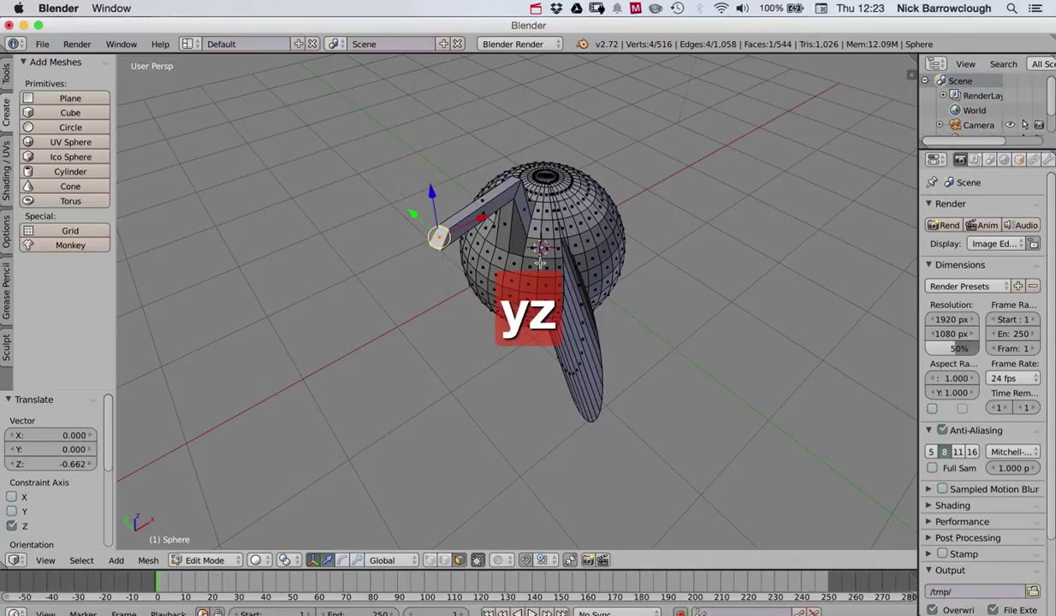
{"action": "middle_click_drag", "start_coordinate": [427, 308], "coordinate": [413, 278]}
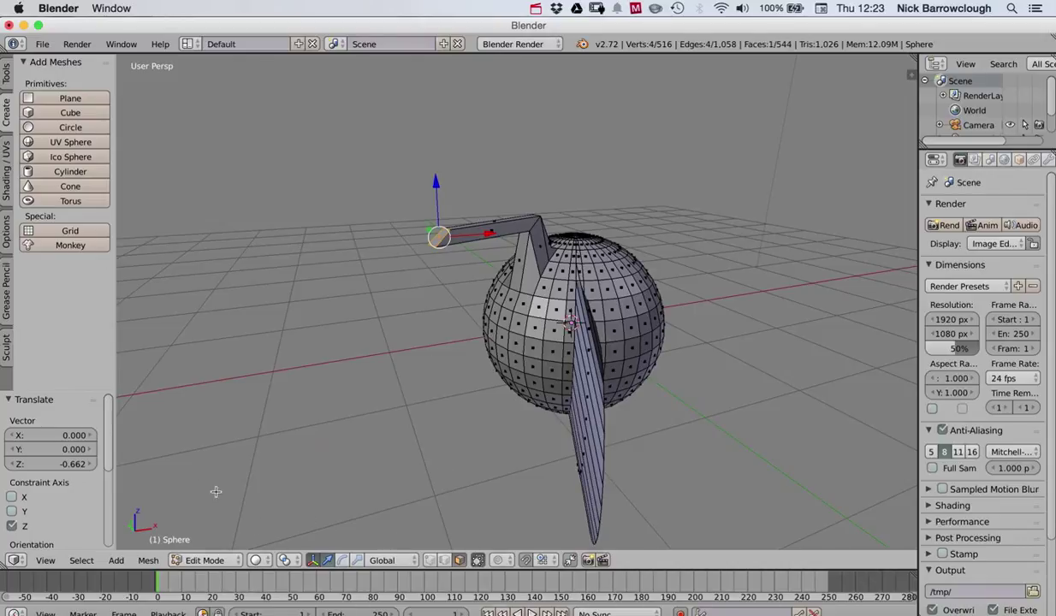
- Switch the sphere into Sculpt Mode and select the Grab brush
{"action": "left_click", "coordinate": [205, 559]}
{"action": "left_click", "coordinate": [210, 512]}
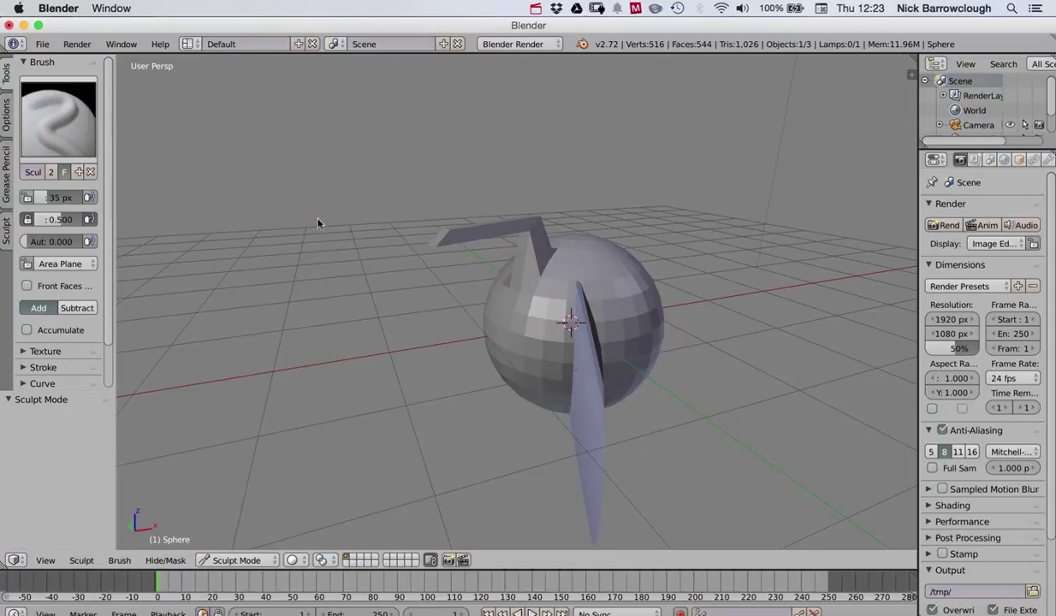
{"action": "left_click", "coordinate": [60, 118]}
{"action": "left_click", "coordinate": [469, 223]}
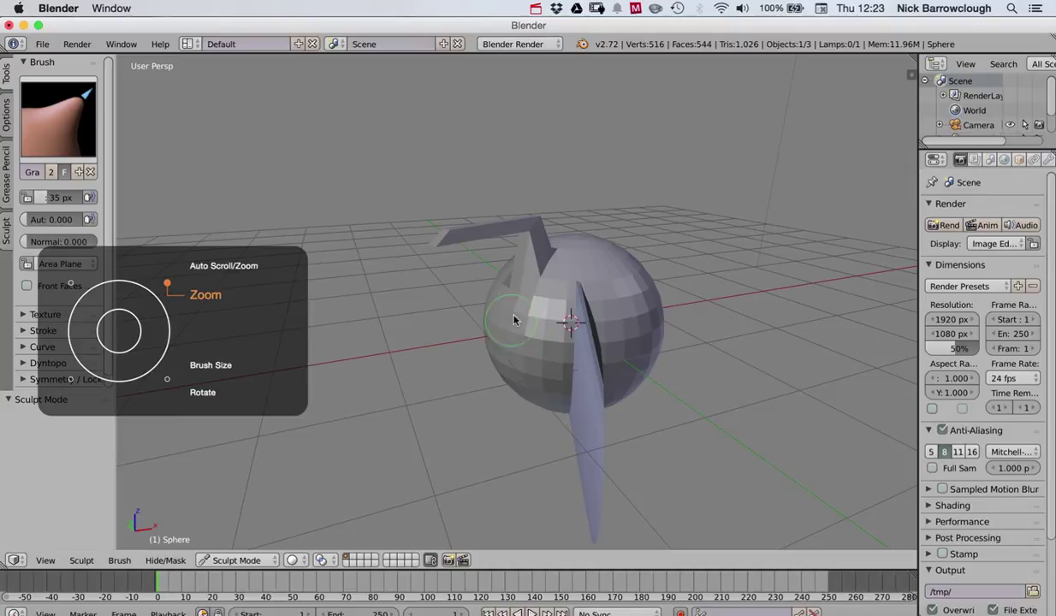
- Enlarge the Grab brush to 92 px and drag the upper arm to the left
{"action": "key", "text": "bracketright"}
{"action": "key", "text": "bracketright"}
{"action": "key", "text": "bracketright"}
{"action": "key", "text": "bracketright"}
{"action": "key", "text": "bracketright"}
{"action": "key", "text": "bracketright"}
{"action": "key", "text": "bracketright"}
{"action": "key", "text": "bracketright"}
{"action": "key", "text": "bracketright"}
{"action": "key", "text": "bracketright"}
{"action": "key", "text": "bracketright"}
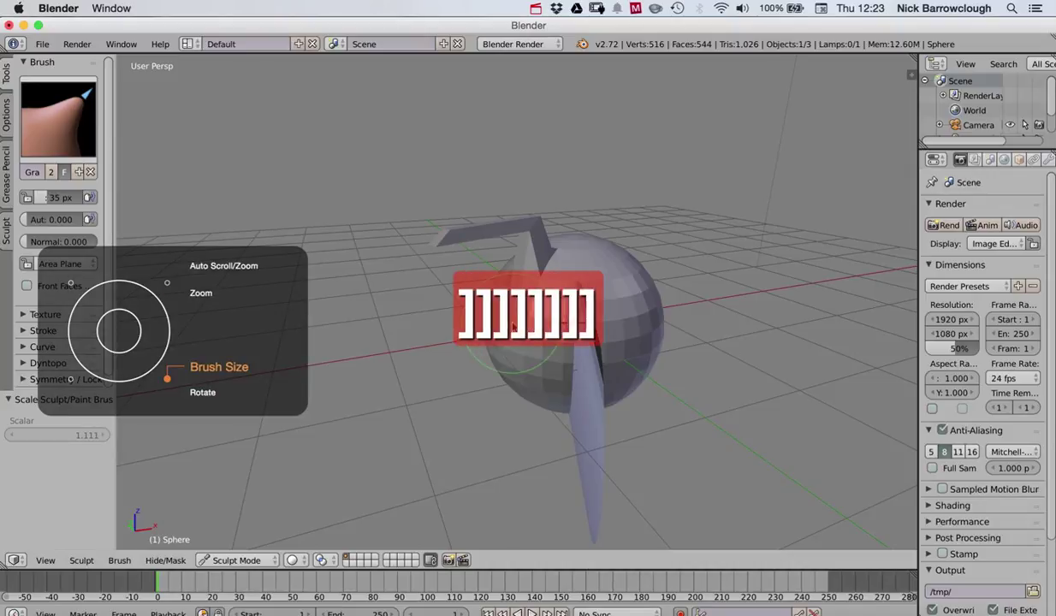
{"action": "key", "text": "bracketright"}
{"action": "key", "text": "bracketright"}
{"action": "key", "text": "bracketright"}
{"action": "key", "text": "bracketleft"}
{"action": "key", "text": "bracketleft"}
{"action": "key", "text": "bracketleft"}
{"action": "key", "text": "bracketleft"}
{"action": "key", "text": "bracketleft"}
{"action": "key", "text": "bracketleft"}
{"action": "key", "text": "bracketright"}
{"action": "key", "text": "bracketright"}
{"action": "key", "text": "bracketright"}
{"action": "key", "text": "bracketright"}
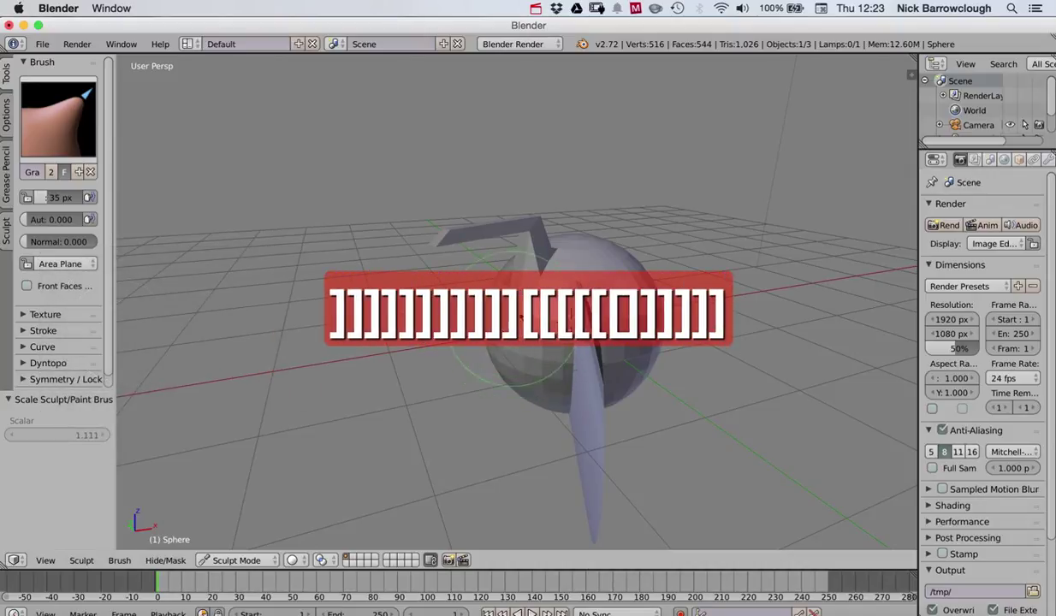
{"action": "mouse_move", "coordinate": [443, 227]}
{"action": "left_mouse_down"}
{"action": "mouse_move", "coordinate": [412, 254]}
{"action": "mouse_move", "coordinate": [321, 267]}
{"action": "mouse_move", "coordinate": [370, 238]}
{"action": "left_mouse_up"}
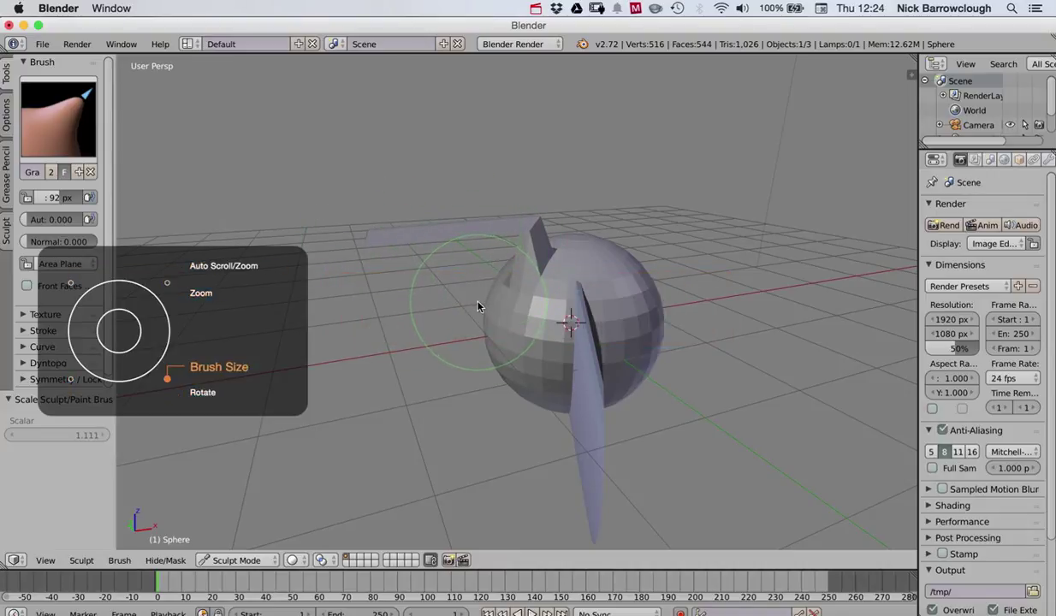
- Resize the Grab brush to 78 px, pulling a wing lower-left and a tall spike from the dome
{"action": "key", "text": "bracketright"}
{"action": "key", "text": "bracketleft"}
{"action": "key", "text": "bracketleft"}
{"action": "key", "text": "bracketleft"}
{"action": "key", "text": "bracketleft"}
{"action": "key", "text": "bracketleft"}
{"action": "key", "text": "bracketleft"}
{"action": "key", "text": "bracketleft"}
{"action": "key", "text": "bracketleft"}
{"action": "key", "text": "bracketleft"}
{"action": "key", "text": "bracketleft"}
{"action": "key", "text": "bracketleft"}
{"action": "key", "text": "bracketleft"}
{"action": "key", "text": "bracketleft"}
{"action": "key", "text": "bracketleft"}
{"action": "key", "text": "bracketleft"}
{"action": "key", "text": "bracketleft"}
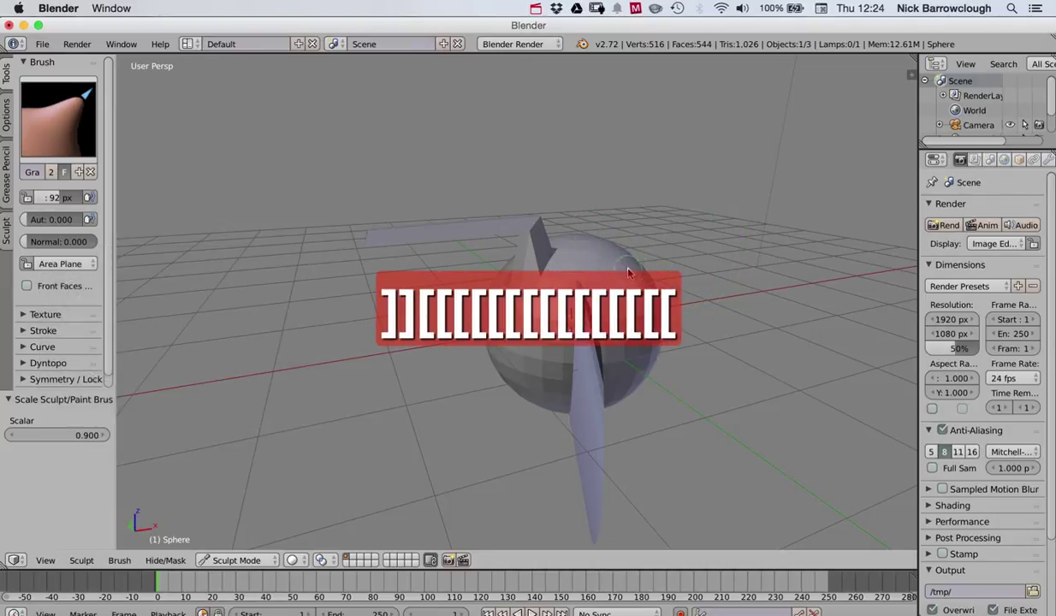
{"action": "key", "text": "bracketright"}
{"action": "key", "text": "bracketright"}
{"action": "key", "text": "bracketright"}
{"action": "key", "text": "bracketright"}
{"action": "key", "text": "bracketright"}
{"action": "key", "text": "bracketright"}
{"action": "key", "text": "bracketright"}
{"action": "key", "text": "bracketright"}
{"action": "key", "text": "bracketright"}
{"action": "key", "text": "bracketright"}
{"action": "key", "text": "bracketright"}
{"action": "key", "text": "bracketright"}
{"action": "key", "text": "bracketright"}
{"action": "key", "text": "bracketright"}
{"action": "key", "text": "bracketright"}
{"action": "key", "text": "bracketright"}
{"action": "key", "text": "bracketright"}
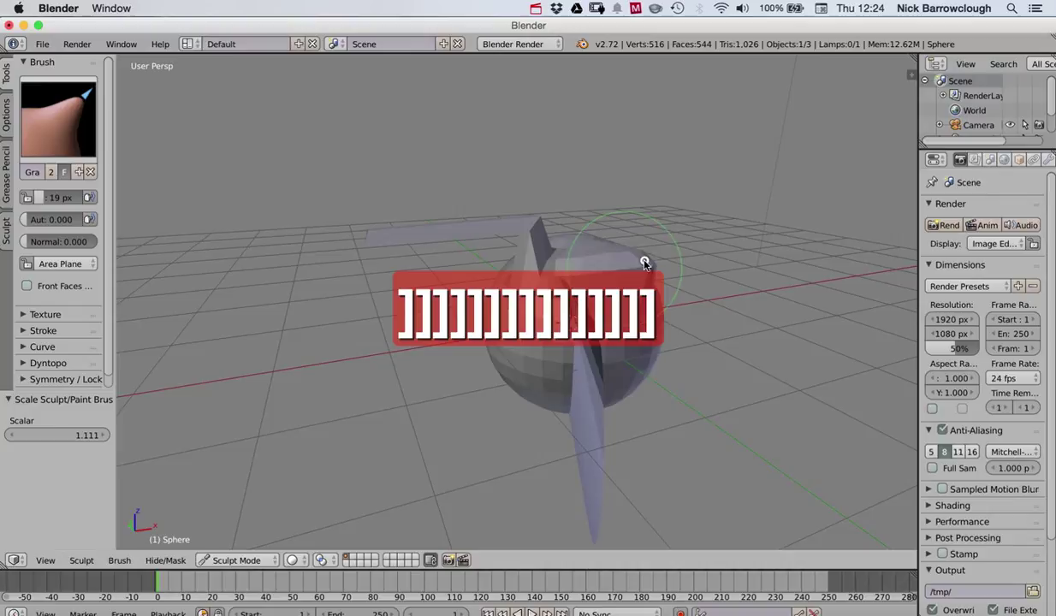
{"action": "mouse_move", "coordinate": [628, 266]}
{"action": "left_mouse_down"}
{"action": "mouse_move", "coordinate": [487, 344]}
{"action": "mouse_move", "coordinate": [523, 351]}
{"action": "mouse_move", "coordinate": [437, 374]}
{"action": "mouse_move", "coordinate": [383, 383]}
{"action": "mouse_move", "coordinate": [381, 319]}
{"action": "mouse_move", "coordinate": [396, 396]}
{"action": "mouse_move", "coordinate": [461, 331]}
{"action": "mouse_move", "coordinate": [410, 313]}
{"action": "left_mouse_up"}
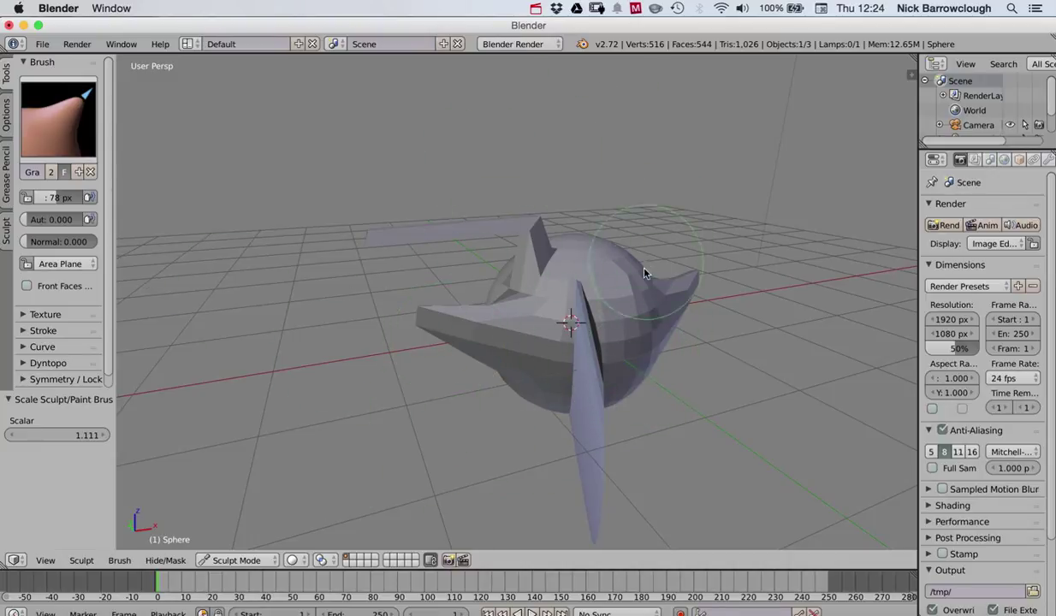
{"action": "left_click_drag", "start_coordinate": [608, 255], "coordinate": [641, 226]}
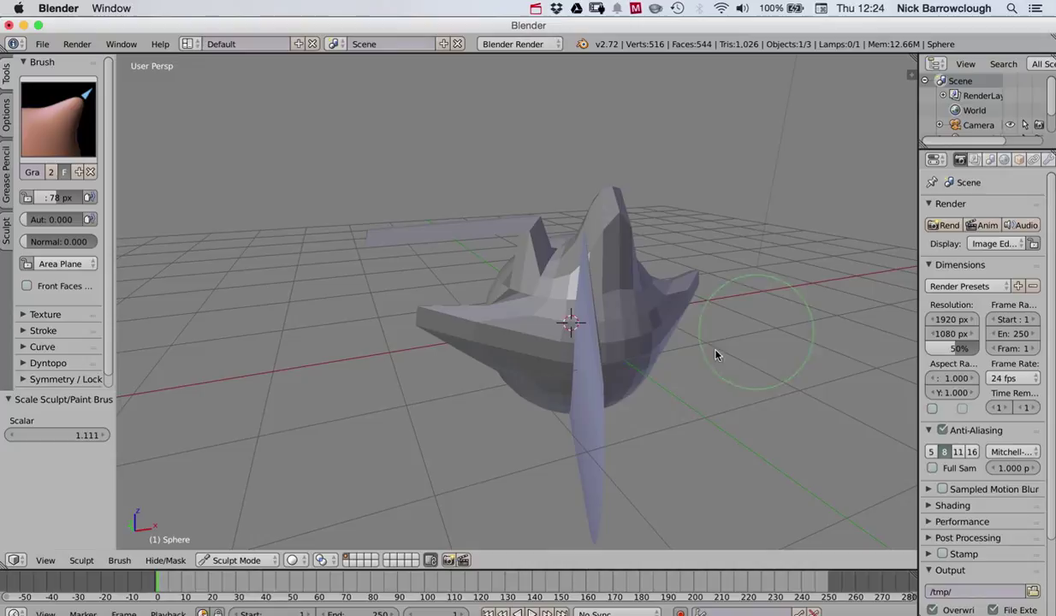
- Toggle the sculpt strokes with repeated undo and redo, orbiting around the spiked, winged mesh
{"action": "key", "text": "ctrl+z"}
{"action": "middle_click_drag", "start_coordinate": [483, 385], "coordinate": [507, 384]}
{"action": "key", "text": "ctrl+shift+z"}
{"action": "key", "text": "ctrl+z"}
{"action": "key", "text": "ctrl+shift+z"}
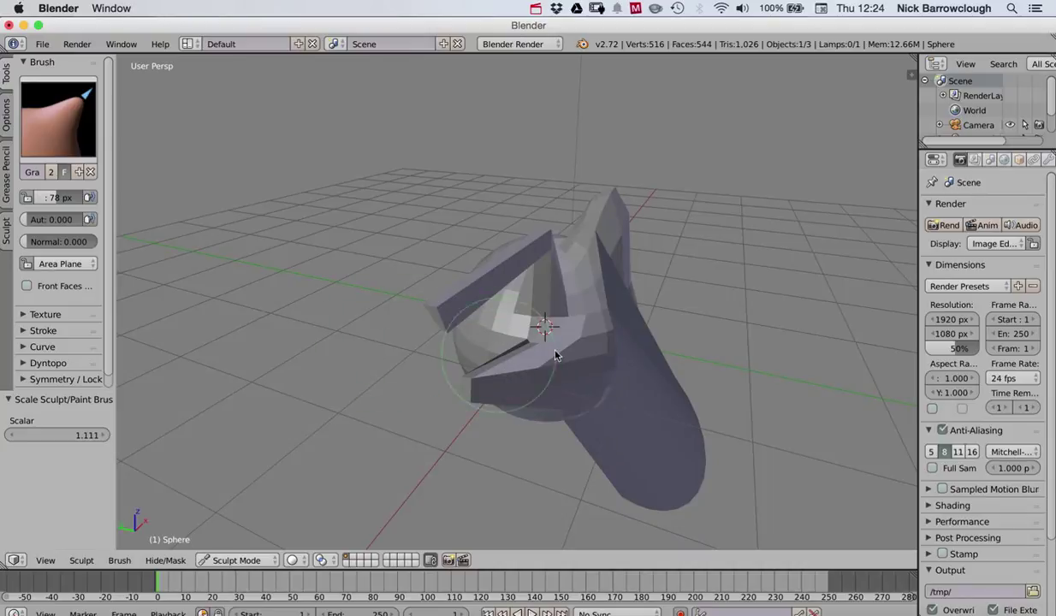
{"action": "mouse_move", "coordinate": [555, 355]}
{"action": "middle_mouse_down"}
{"action": "mouse_move", "coordinate": [653, 363]}
{"action": "mouse_move", "coordinate": [435, 319]}
{"action": "mouse_move", "coordinate": [559, 369]}
{"action": "mouse_move", "coordinate": [773, 347]}
{"action": "mouse_move", "coordinate": [849, 351]}
{"action": "mouse_move", "coordinate": [679, 366]}
{"action": "mouse_move", "coordinate": [581, 367]}
{"action": "mouse_move", "coordinate": [573, 353]}
{"action": "mouse_move", "coordinate": [732, 361]}
{"action": "mouse_move", "coordinate": [743, 376]}
{"action": "mouse_move", "coordinate": [736, 368]}
{"action": "mouse_move", "coordinate": [848, 352]}
{"action": "mouse_move", "coordinate": [682, 371]}
{"action": "mouse_move", "coordinate": [436, 349]}
{"action": "mouse_move", "coordinate": [378, 367]}
{"action": "mouse_move", "coordinate": [500, 365]}
{"action": "mouse_move", "coordinate": [460, 363]}
{"action": "mouse_move", "coordinate": [438, 440]}
{"action": "middle_mouse_up"}
{"action": "key", "text": "ctrl+z"}
{"action": "key", "text": "ctrl+shift+z"}
{"action": "key", "text": "ctrl+z"}
{"action": "key", "text": "ctrl+shift+z"}
{"action": "key", "text": "ctrl+z"}
{"action": "key", "text": "ctrl+shift+z"}
{"action": "key", "text": "ctrl+z"}
{"action": "key", "text": "ctrl+shift+z"}
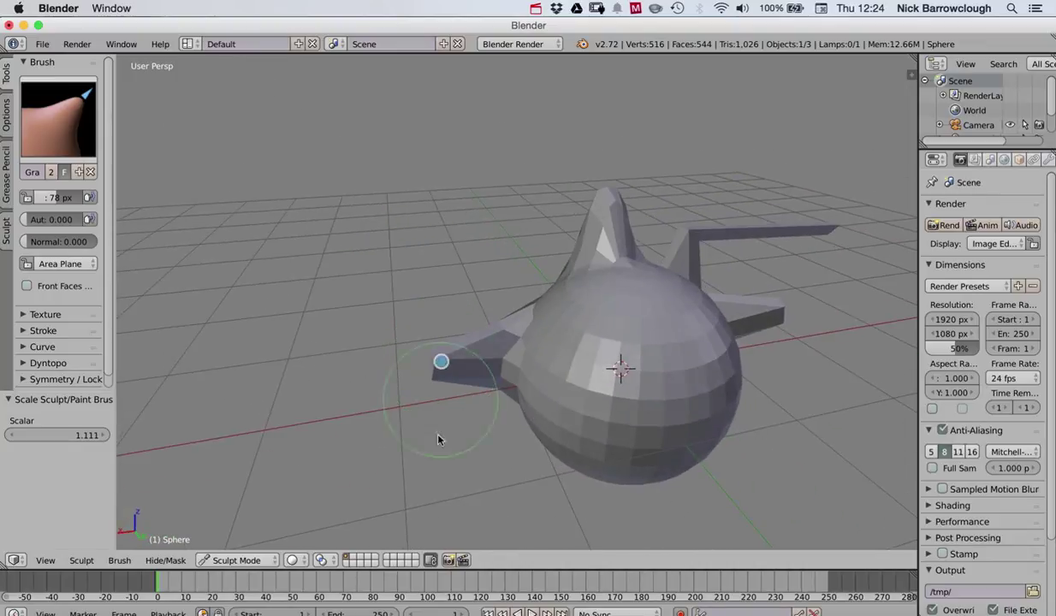